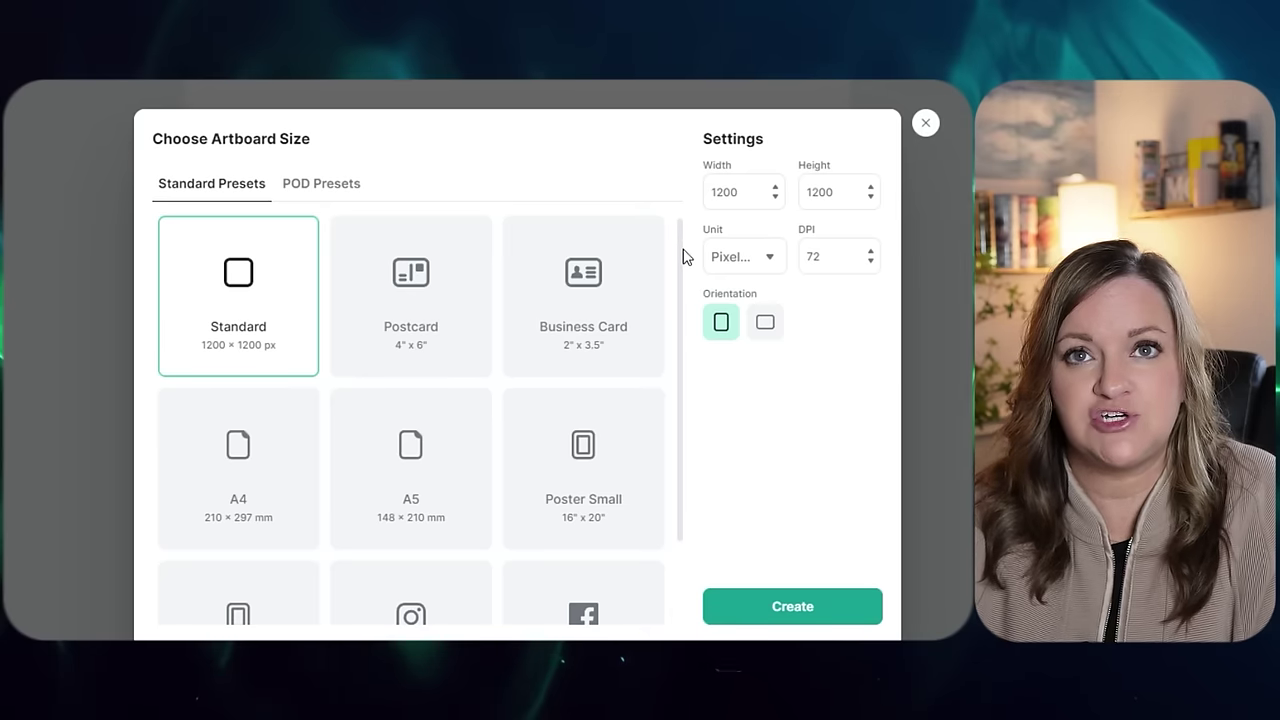
# Create a custom artboard 4500 pixels wide and 5400 pixels high at 300 DPI
pyautogui.doubleClick(757, 194)
pyautogui.write('4')
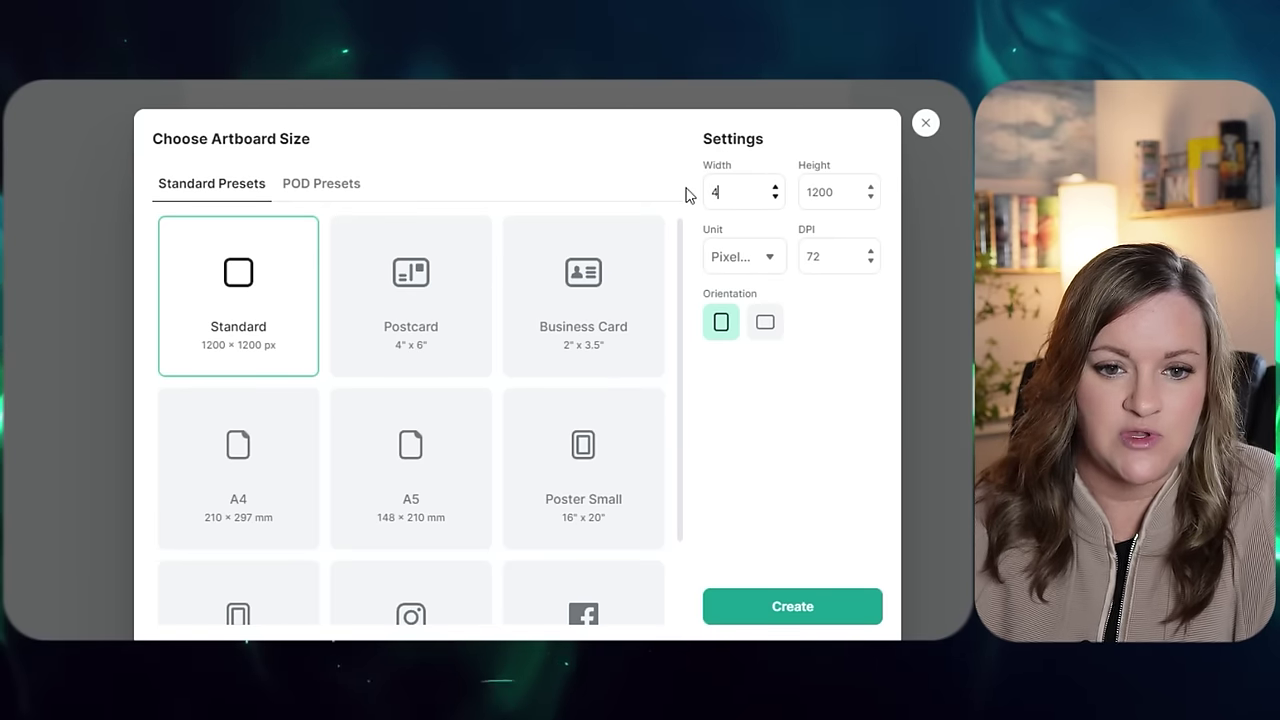
pyautogui.write('500')
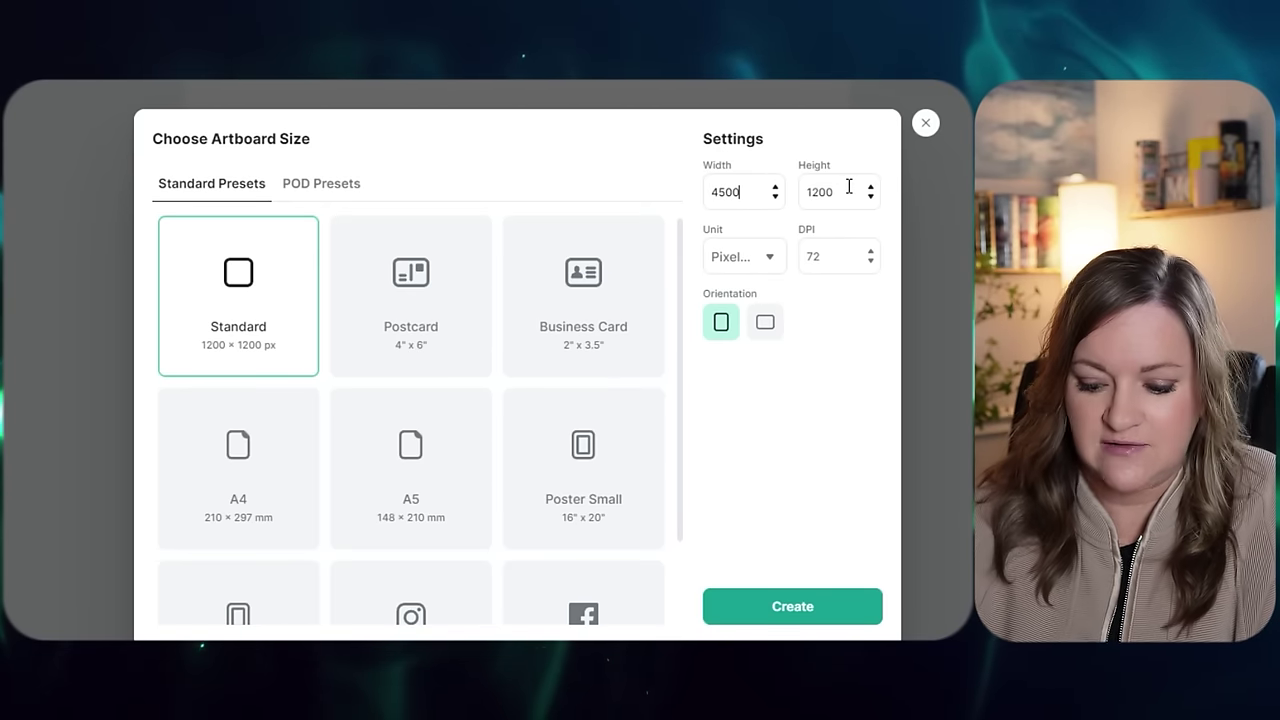
pyautogui.doubleClick(848, 190)
pyautogui.write('54')
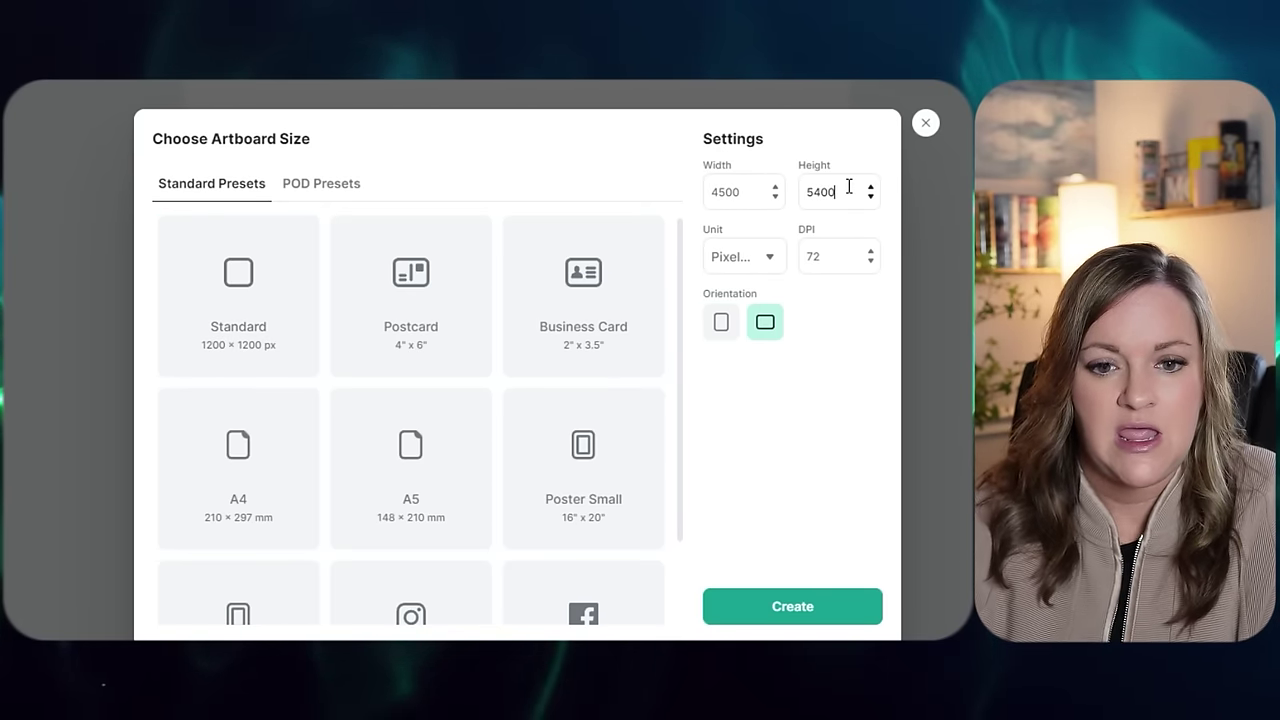
pyautogui.doubleClick(843, 243)
pyautogui.write('300')
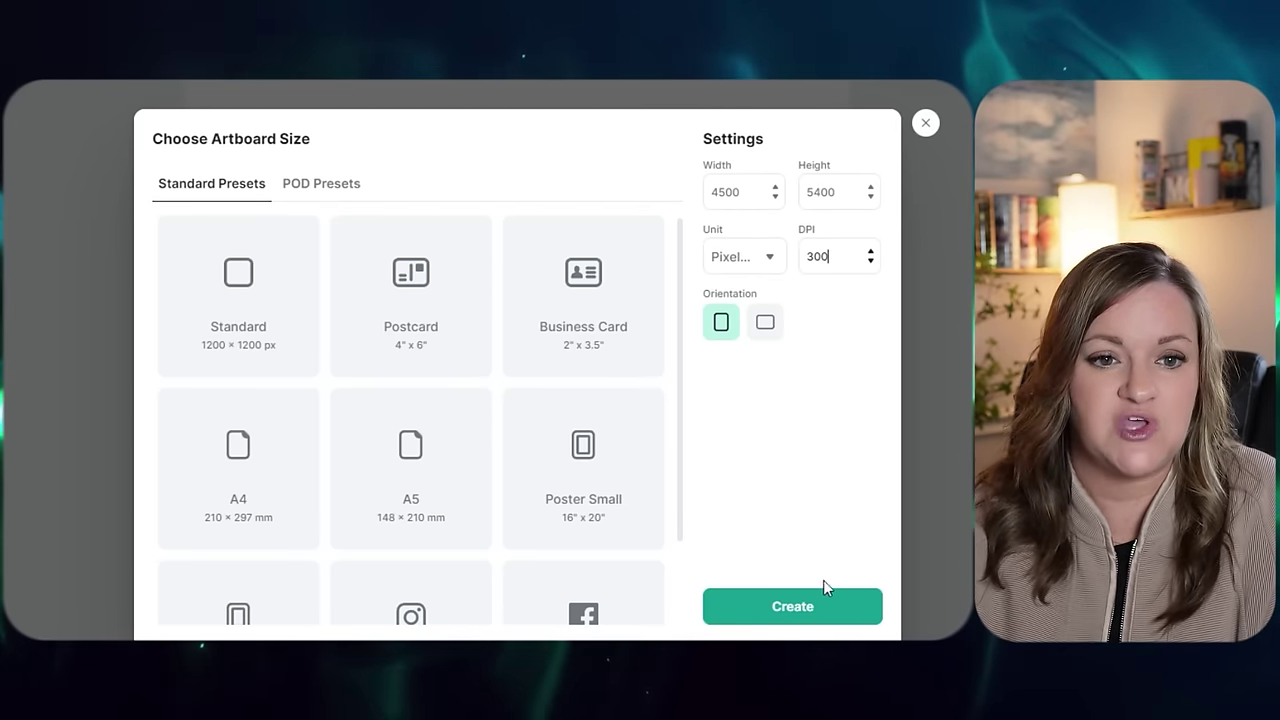
pyautogui.click(816, 606)
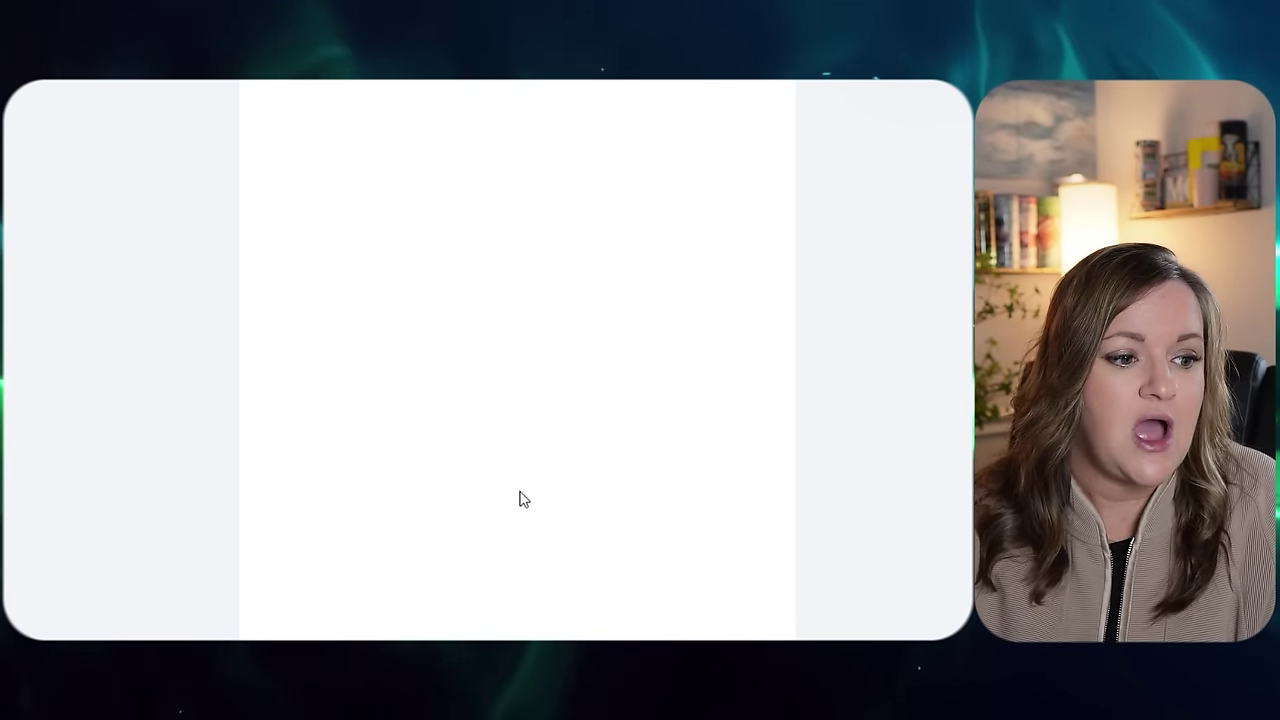
# Open the Kittl AI image generator and review its model version and aspect ratio options
pyautogui.moveTo(77, 480)
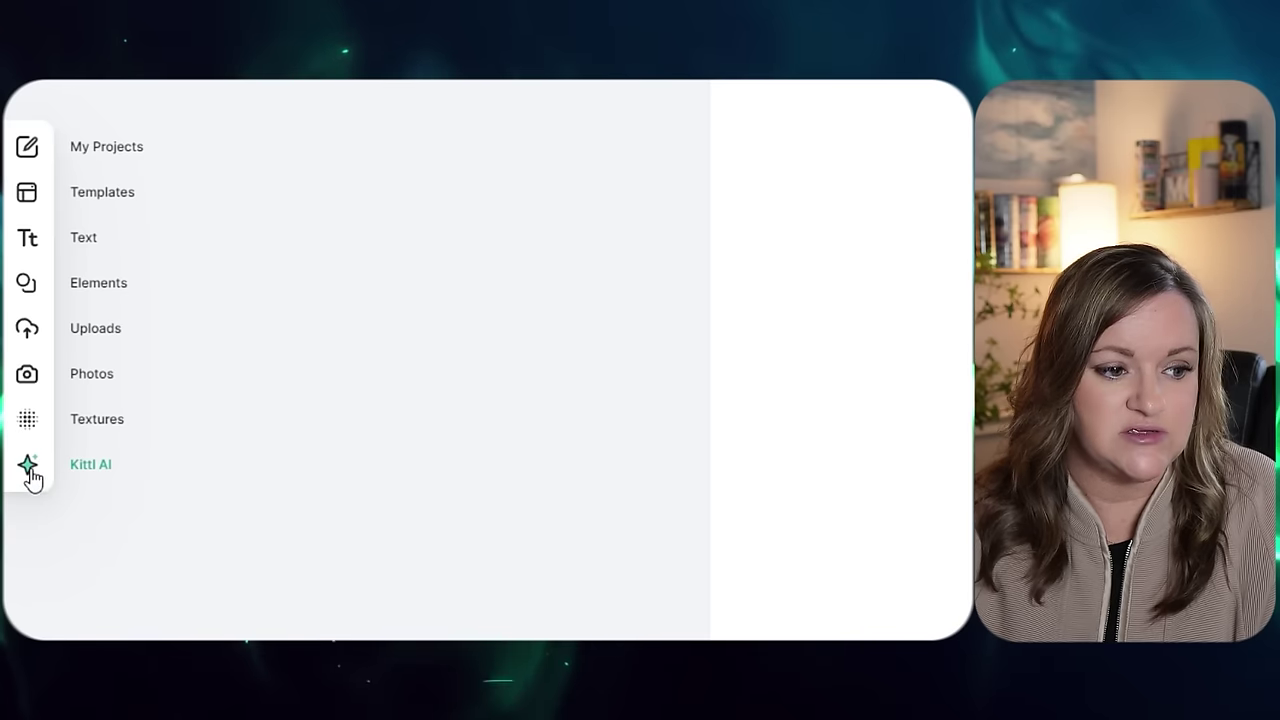
pyautogui.click(95, 467)
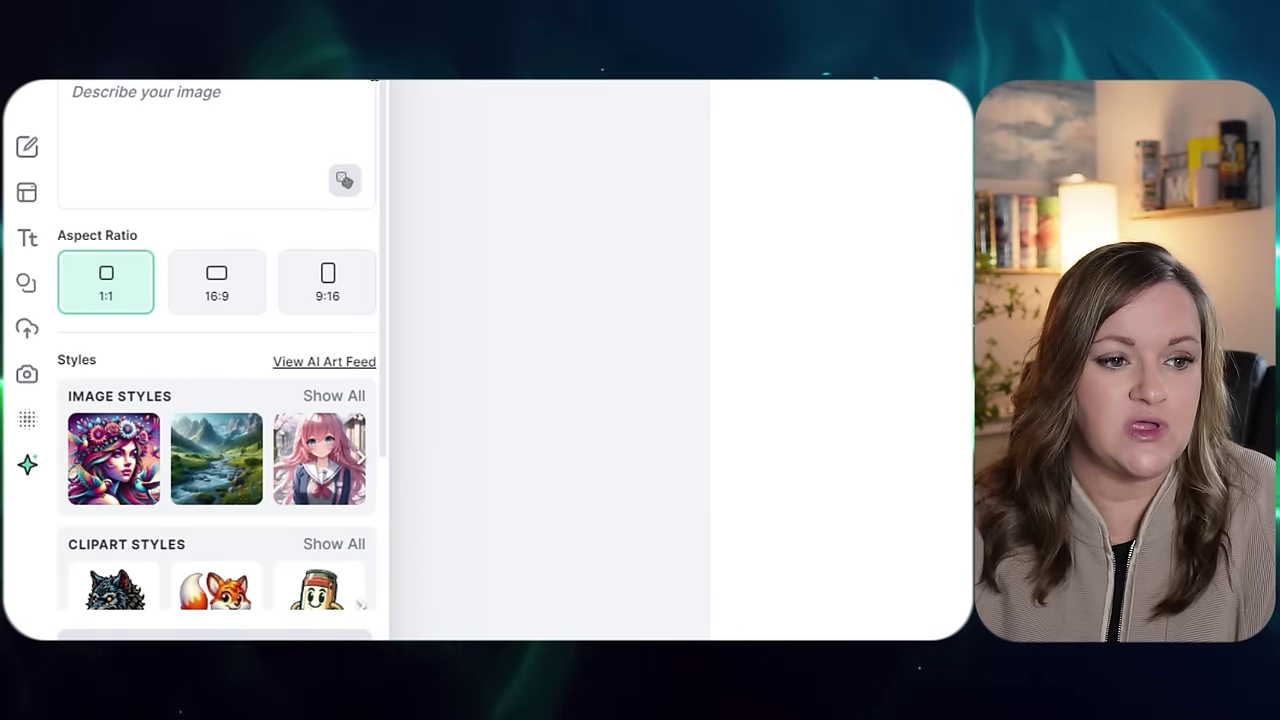
pyautogui.scroll(1, 364, 134)
pyautogui.click(368, 131)
pyautogui.scroll(1, 368, 142)
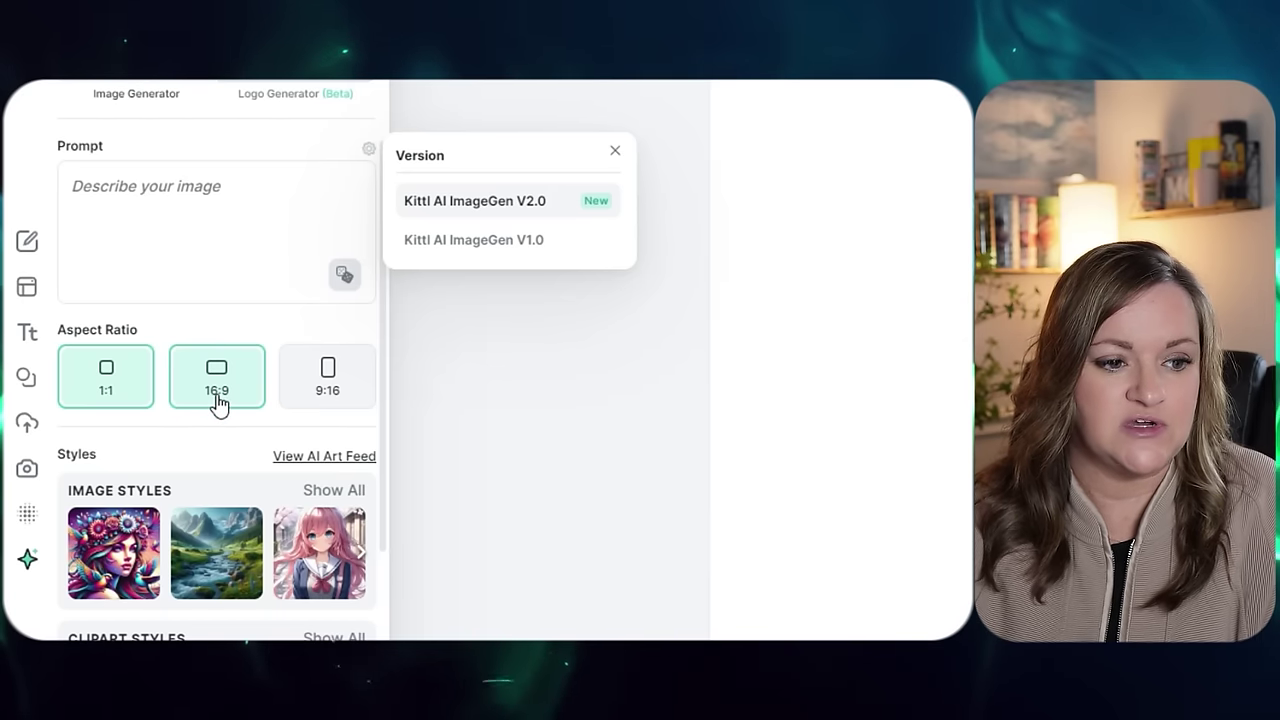
pyautogui.click(346, 399)
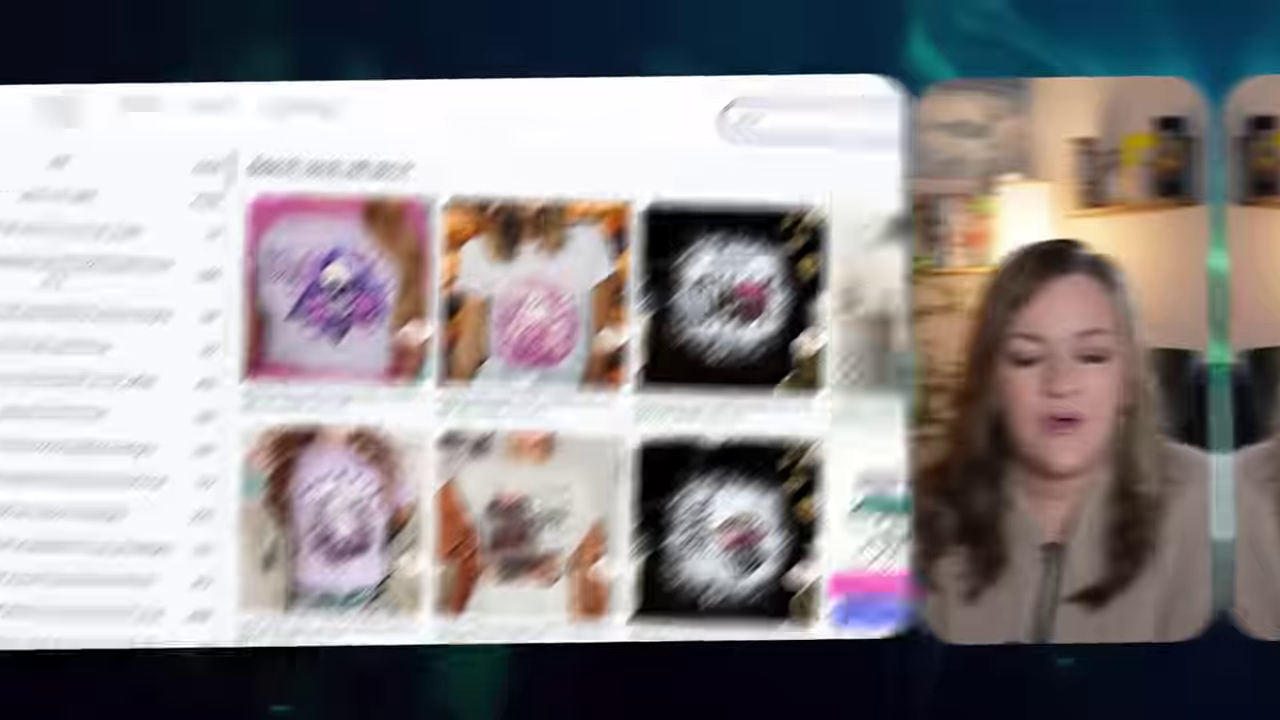
# Examine the shop's shirt design listings for ideas and open the green-haired highland cow "Kiss Me I'm Irish" listing
pyautogui.scroll(-5, 950, 405)
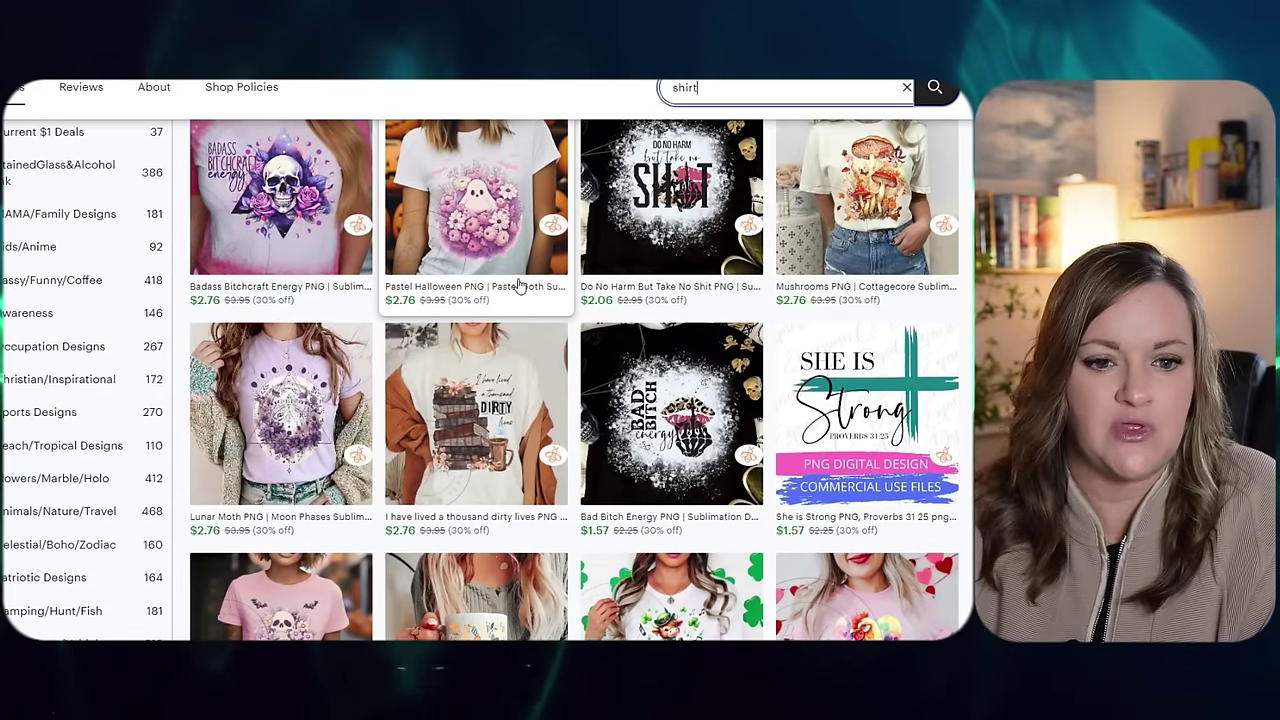
pyautogui.scroll(-3, 963, 410)
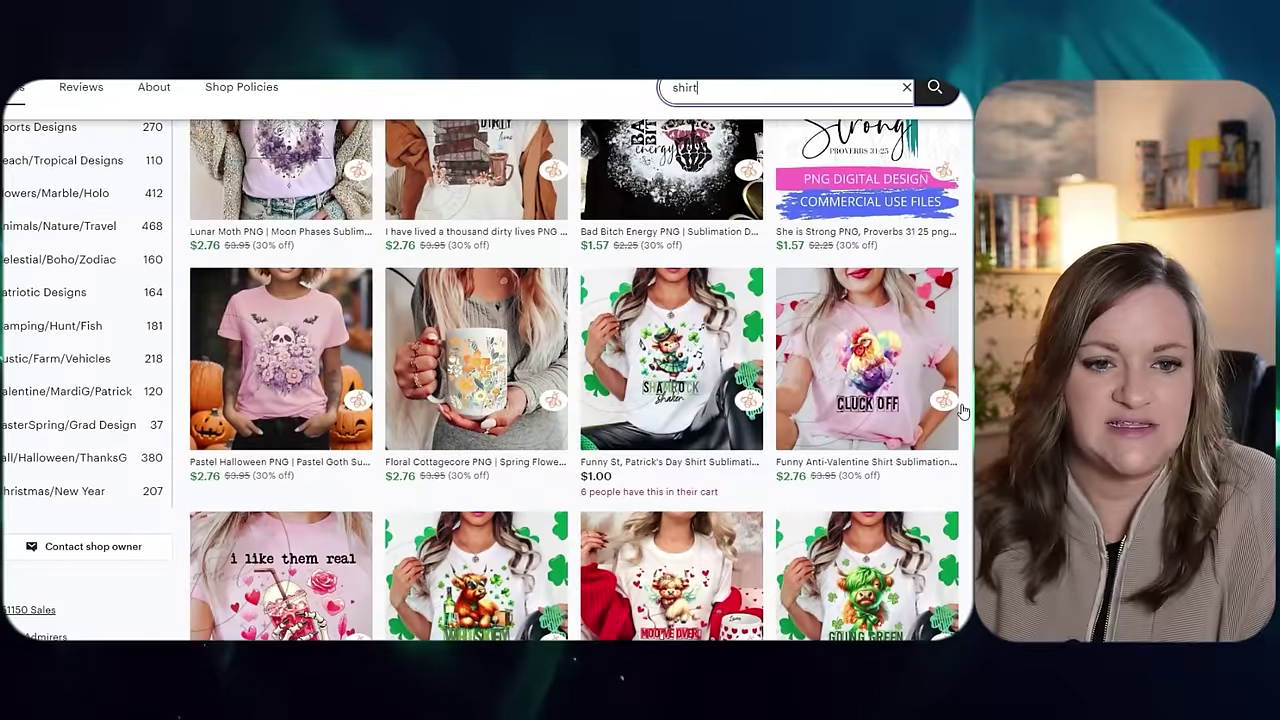
pyautogui.scroll(-2, 960, 408)
pyautogui.scroll(3, 940, 402)
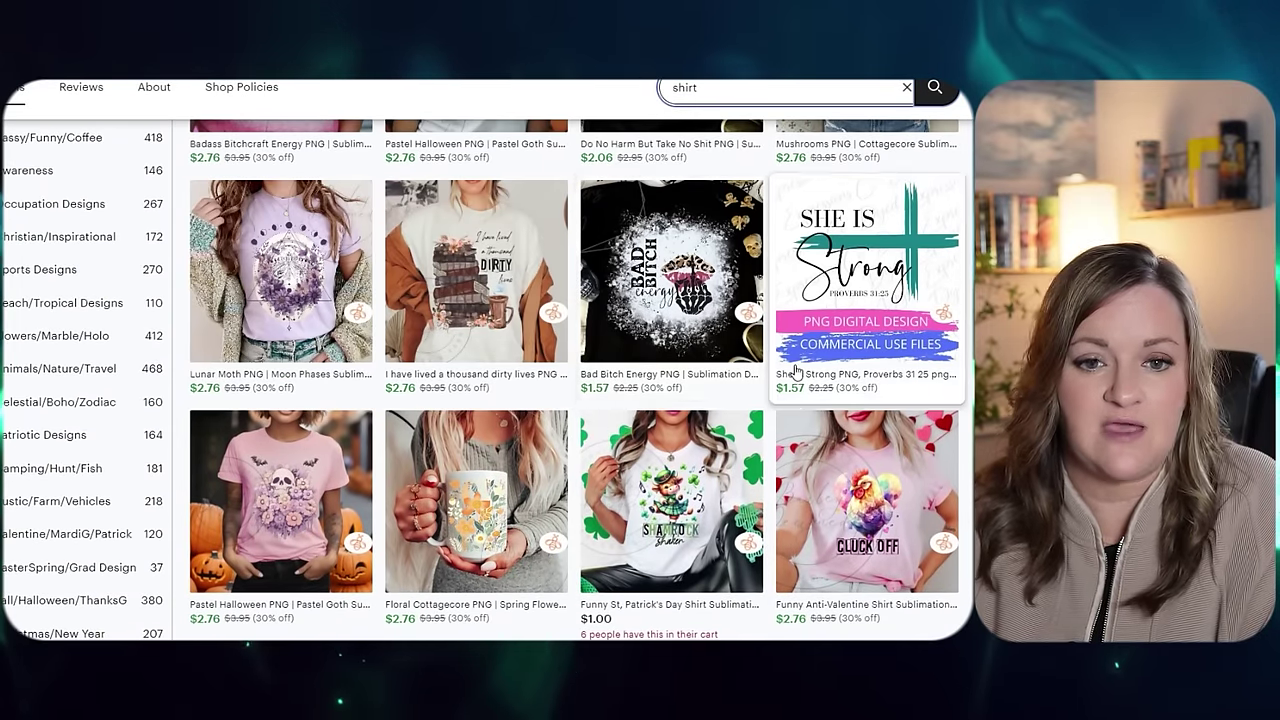
pyautogui.scroll(-3, 780, 360)
pyautogui.scroll(-1, 798, 370)
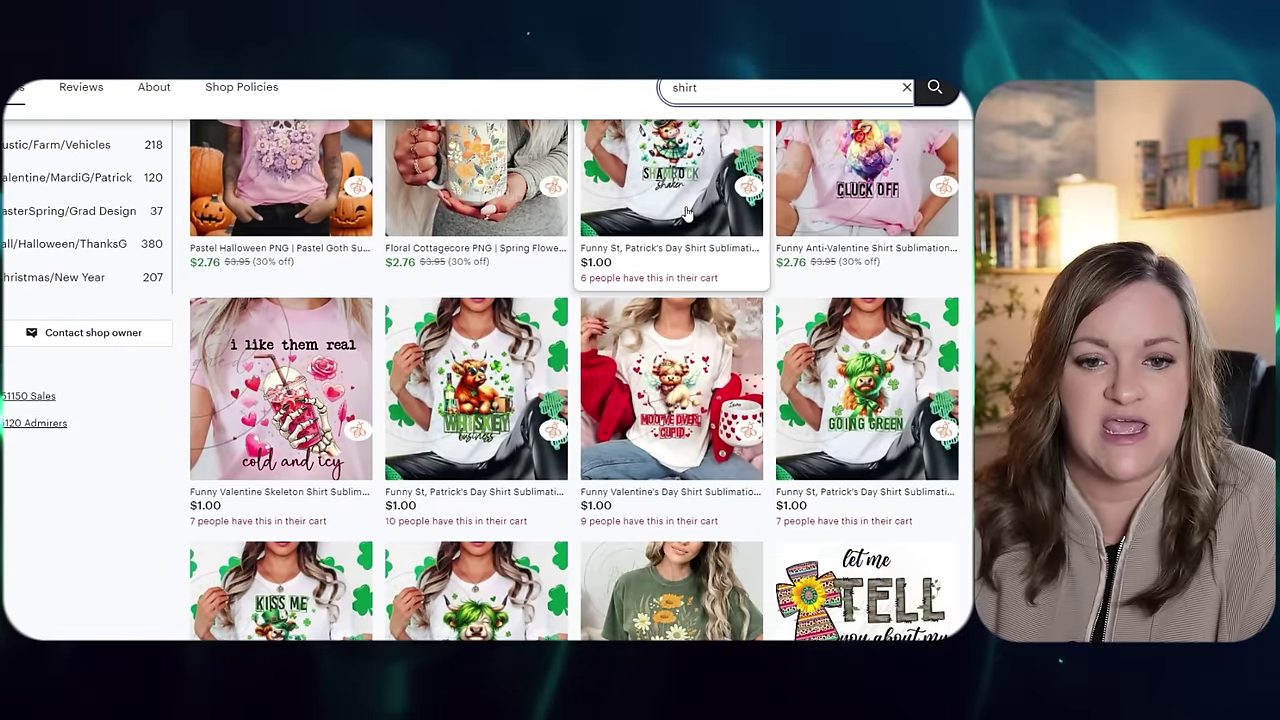
pyautogui.scroll(1, 760, 360)
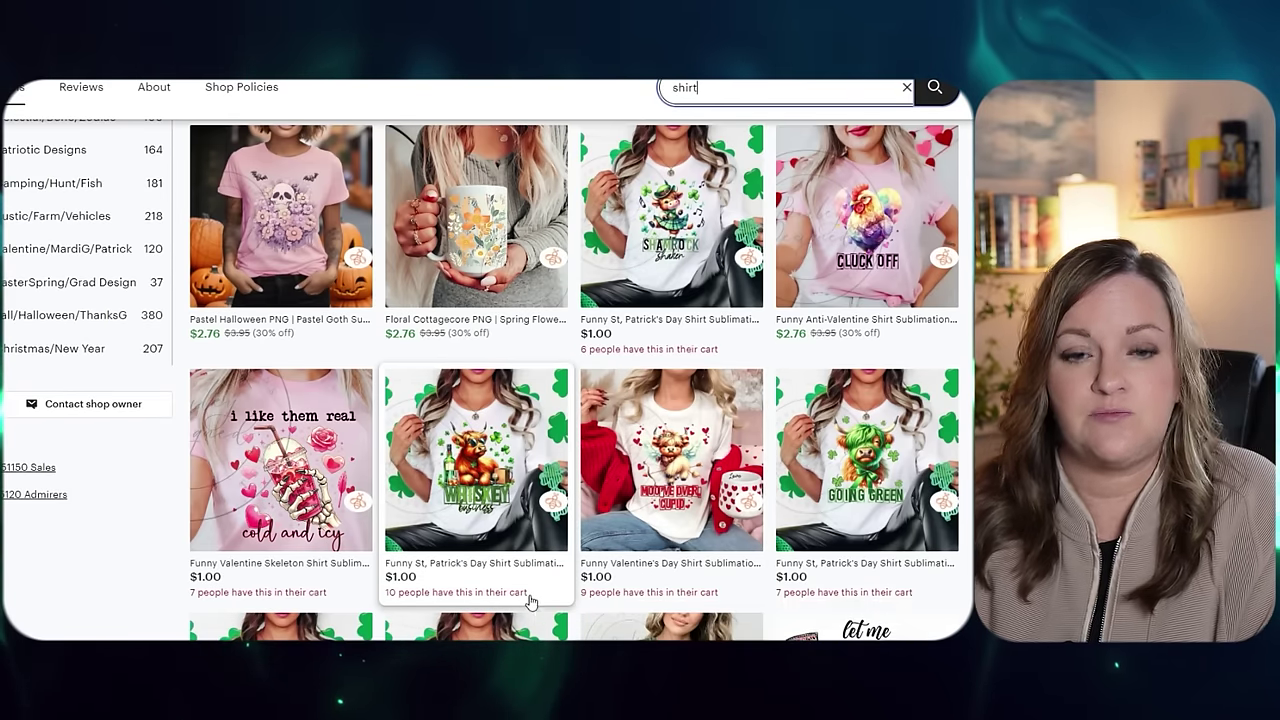
pyautogui.scroll(-2, 530, 601)
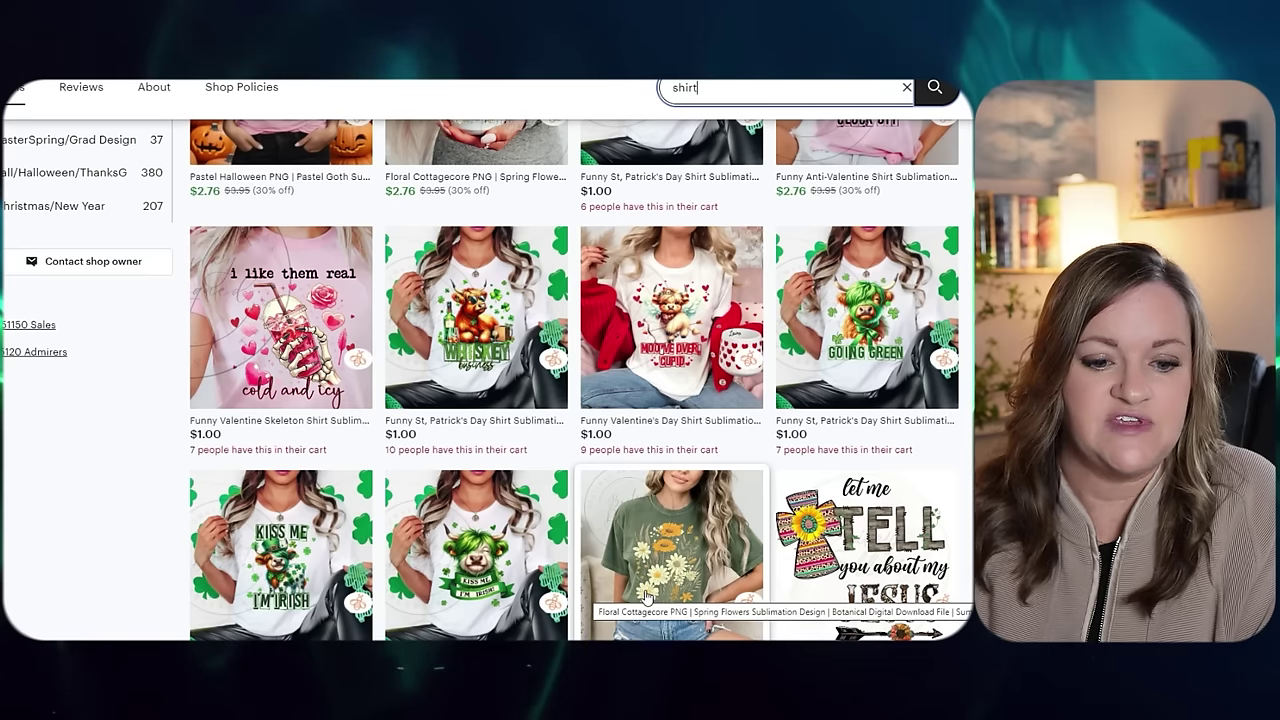
pyautogui.scroll(-6, 646, 597)
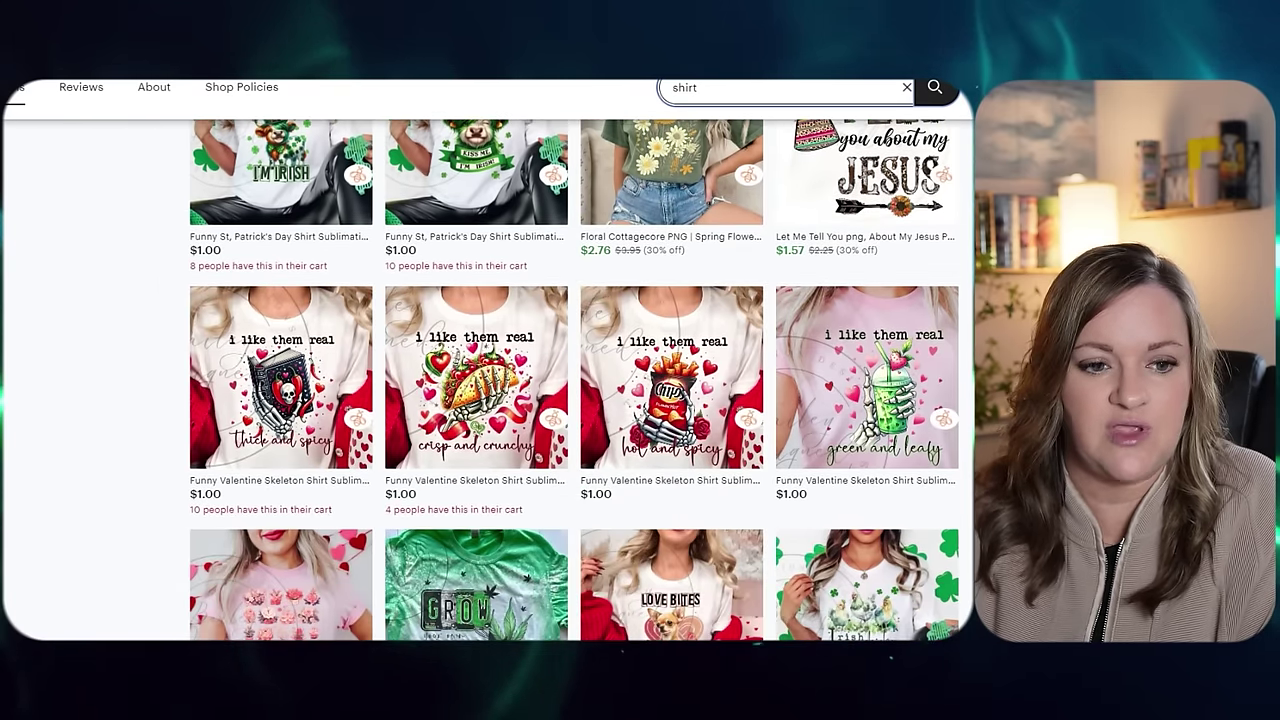
pyautogui.scroll(3, 645, 420)
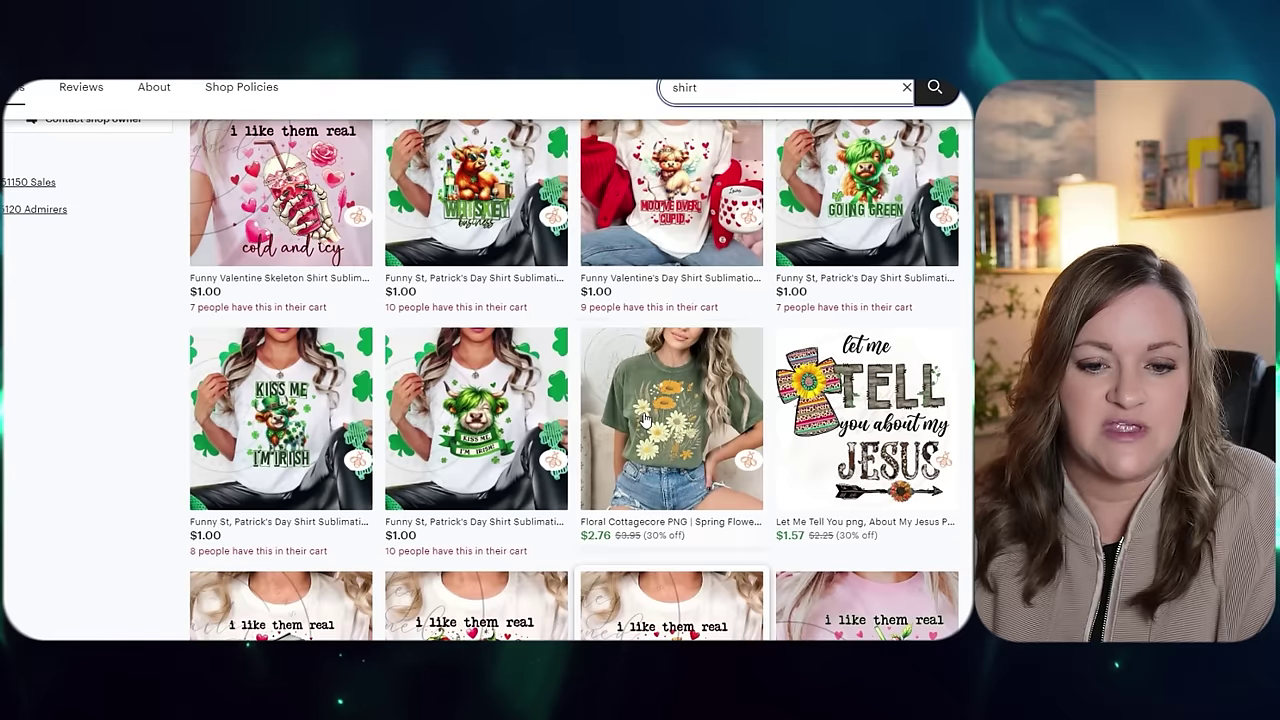
pyautogui.scroll(3, 645, 420)
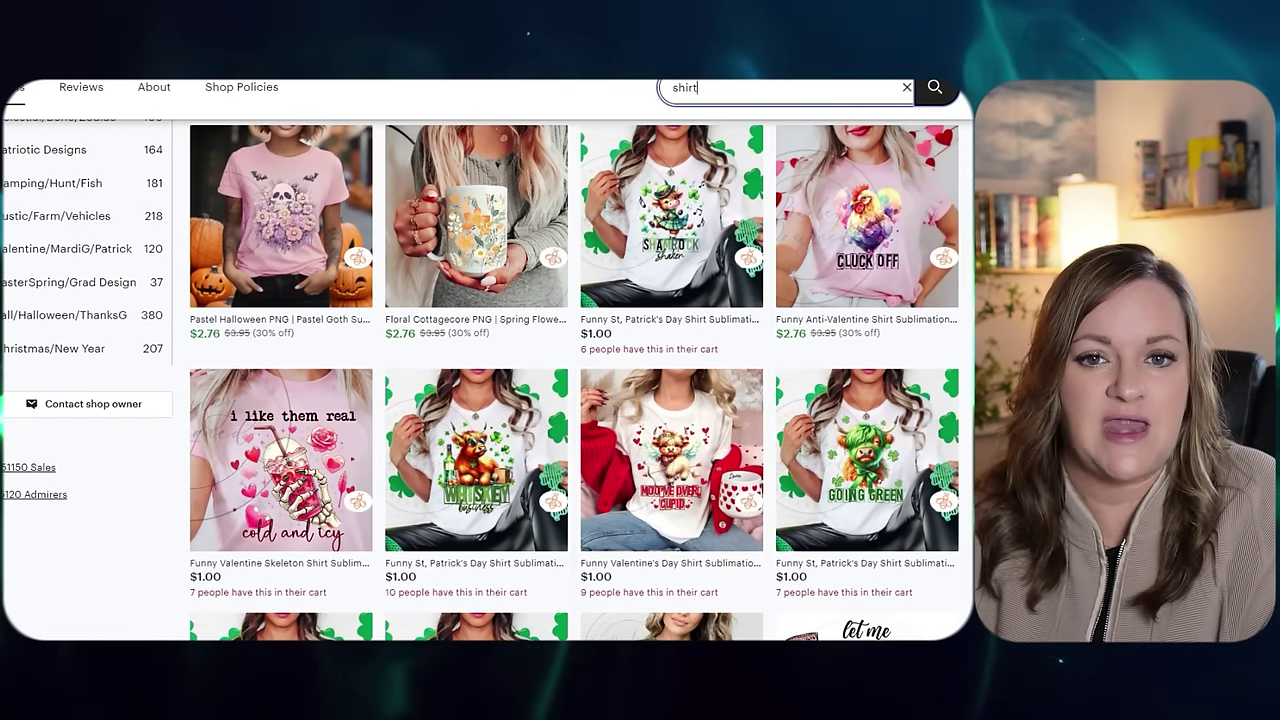
pyautogui.scroll(-3, 483, 537)
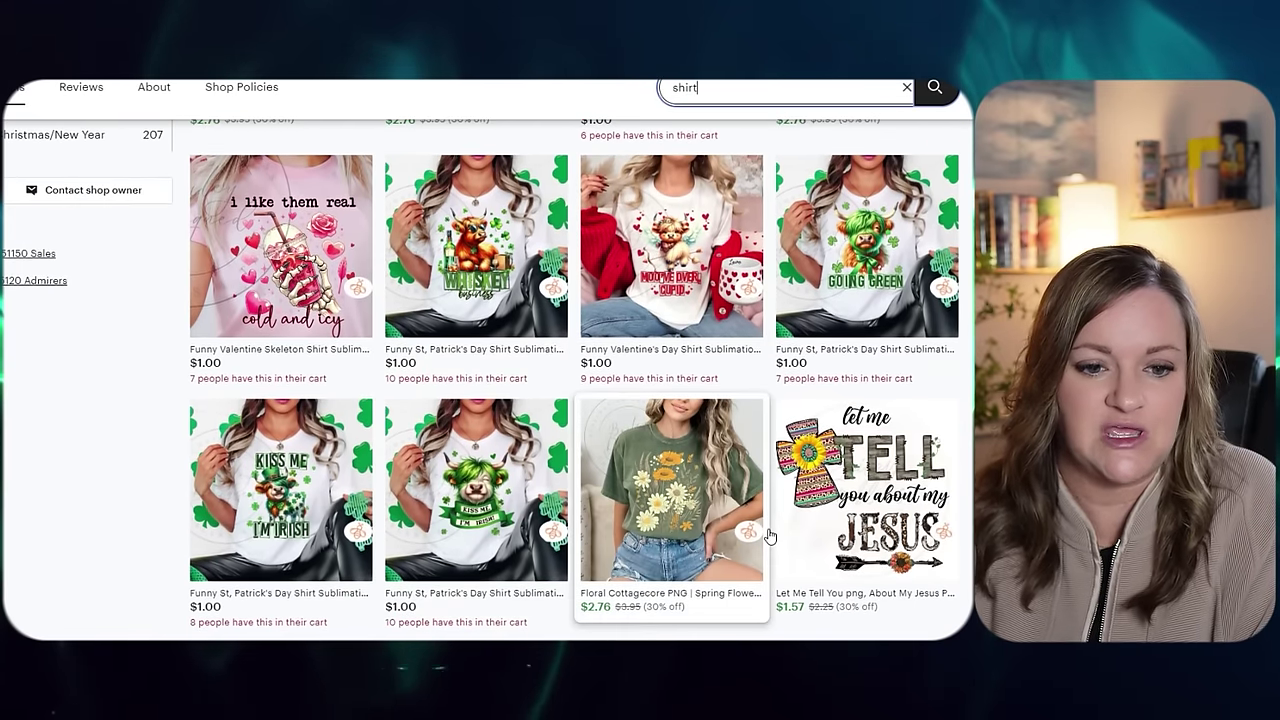
pyautogui.click(450, 492)
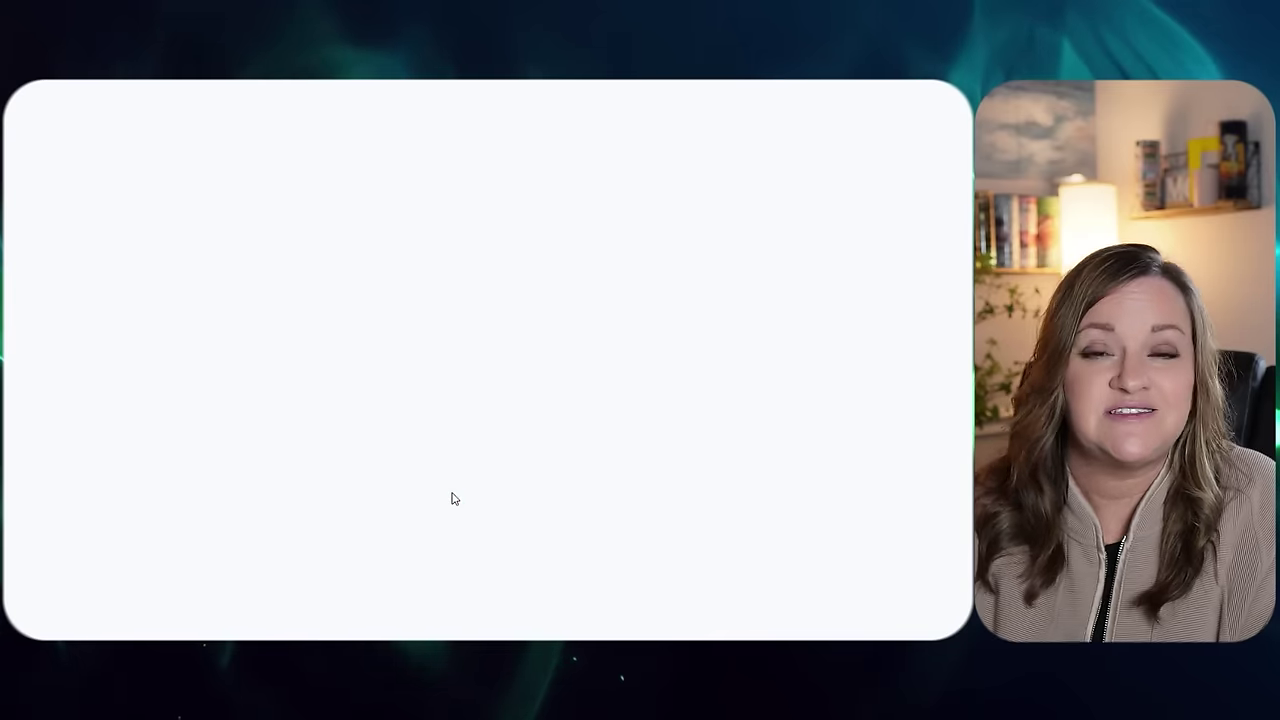
pyautogui.scroll(-2, 646, 580)
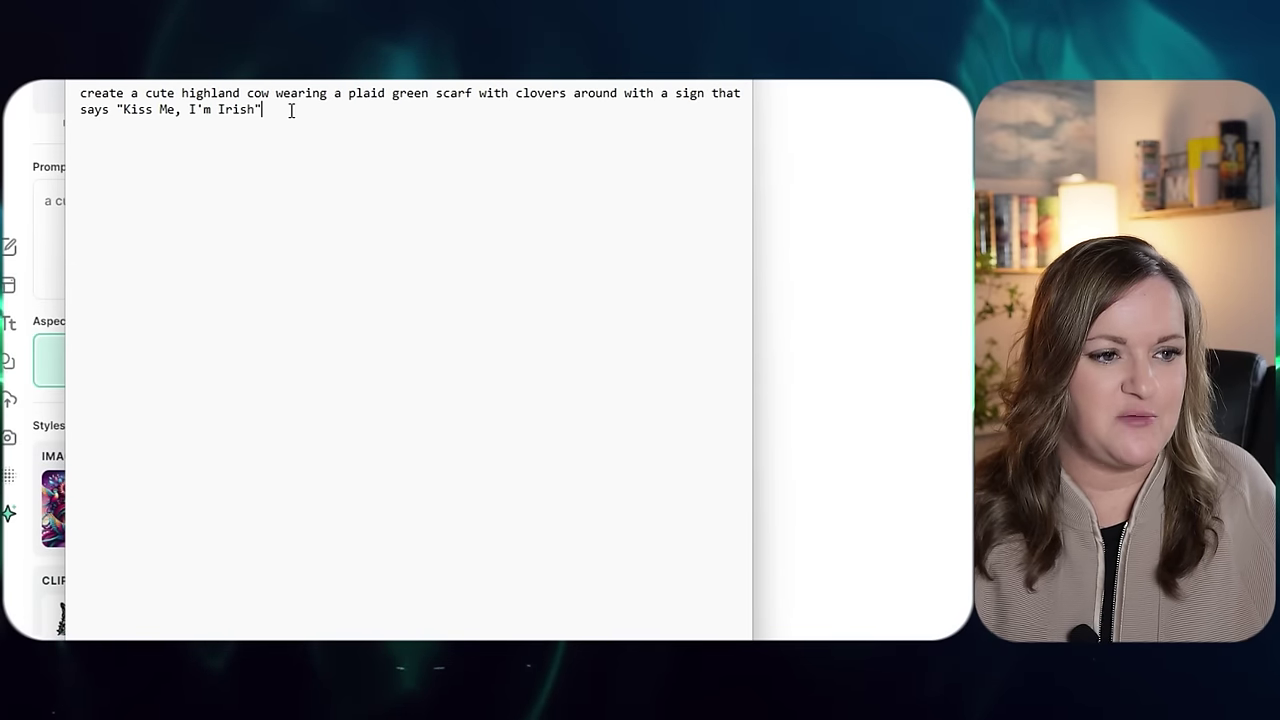
# Replace the image prompt with the copied note text: create a cute highland cow wearing a plaid green scarf with clovers around with a sign that says "Kiss Me, I'm Irish"
pyautogui.hotkey('ctrl', 'a')
pyautogui.hotkey('ctrl', 'c')
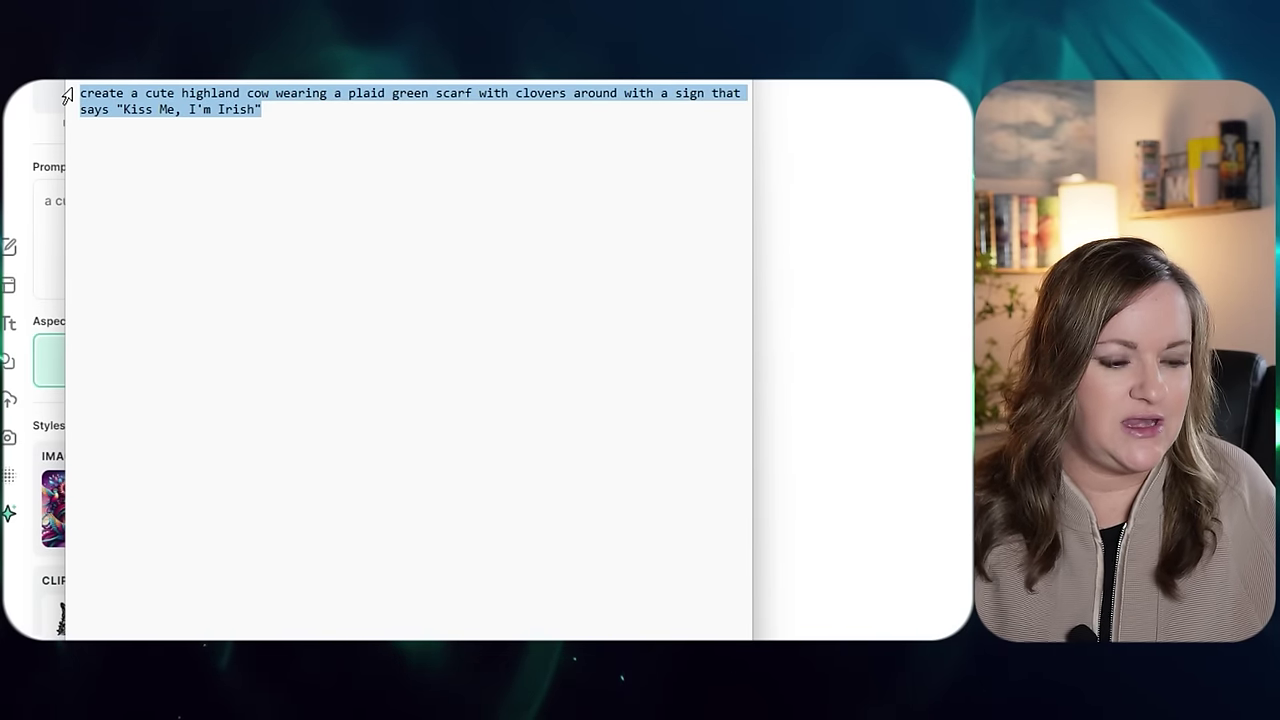
pyautogui.click(51, 209)
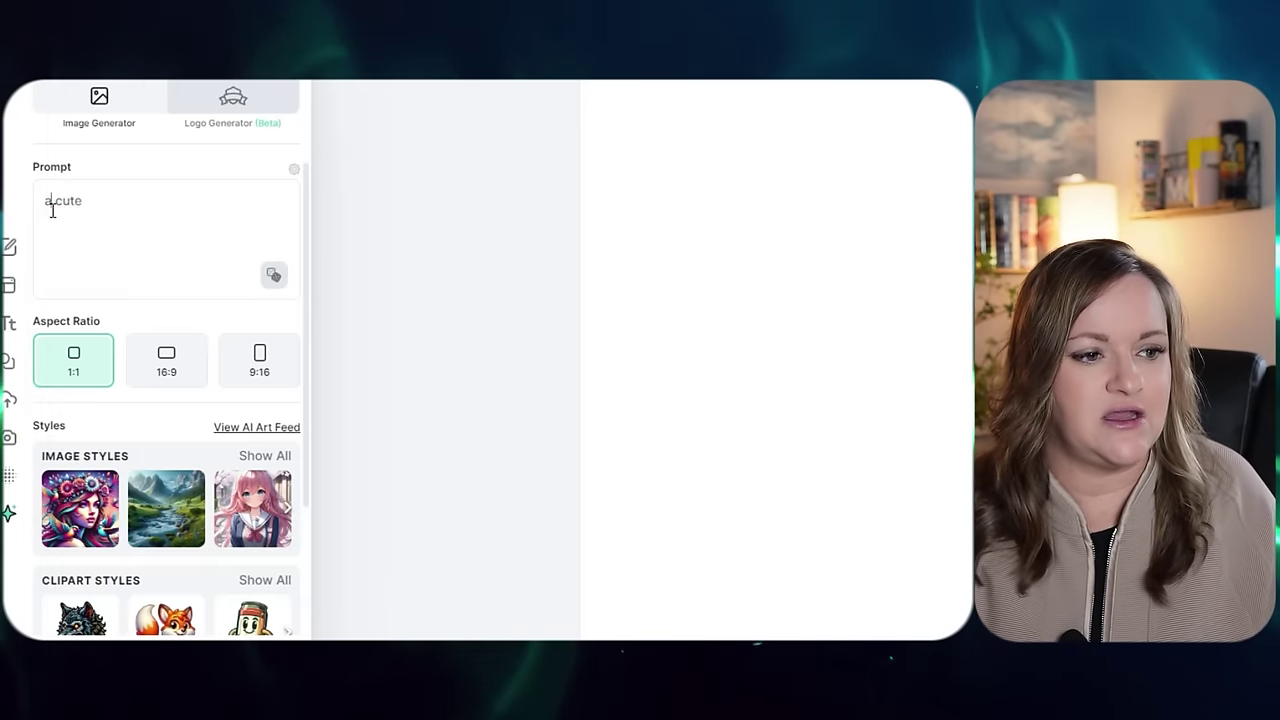
pyautogui.moveTo(95, 200); pyautogui.dragTo(26, 200)
pyautogui.hotkey('ctrl', 'v')
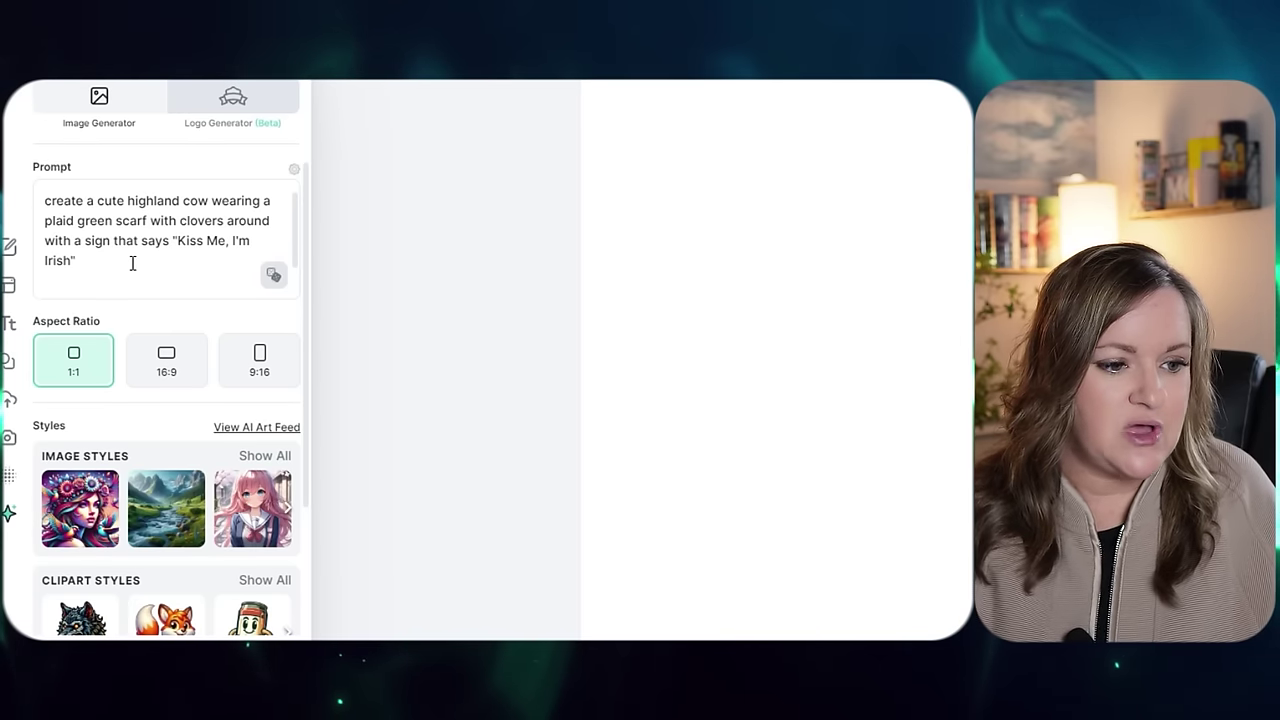
# Choose the Watercolor clipart style for the highland cow and generate the image
pyautogui.scroll(-3, 242, 460)
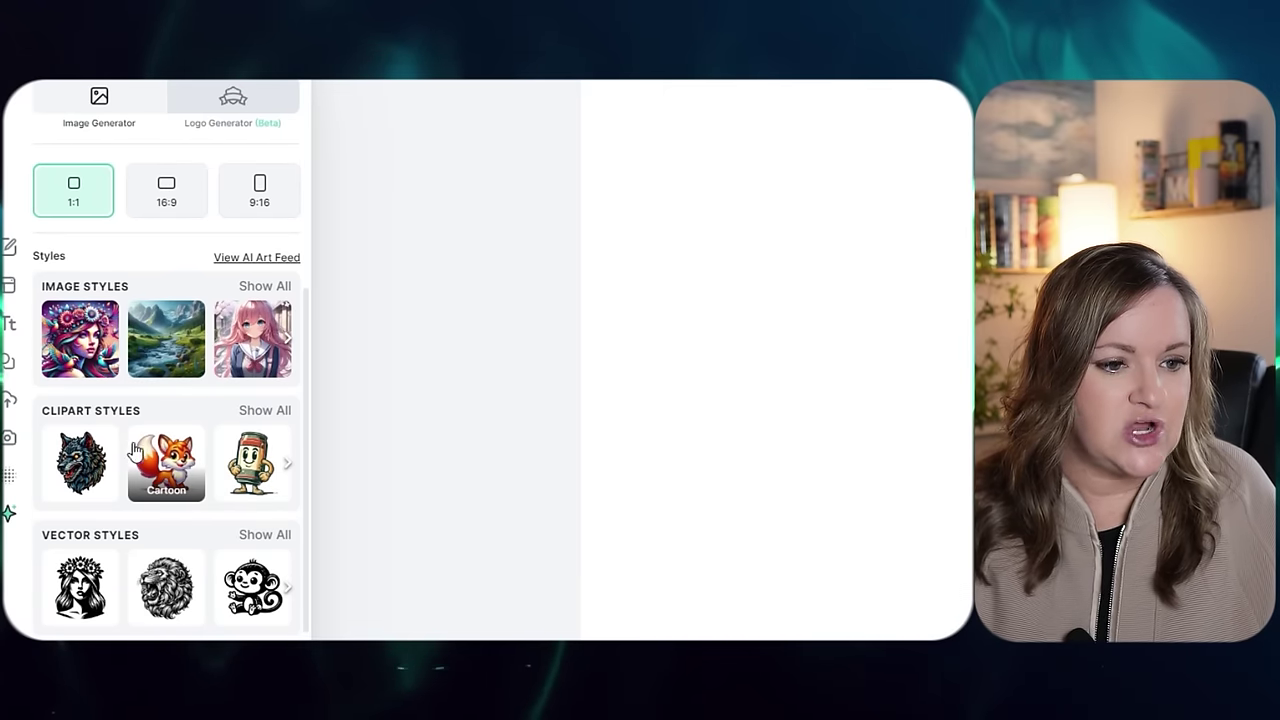
pyautogui.click(265, 412)
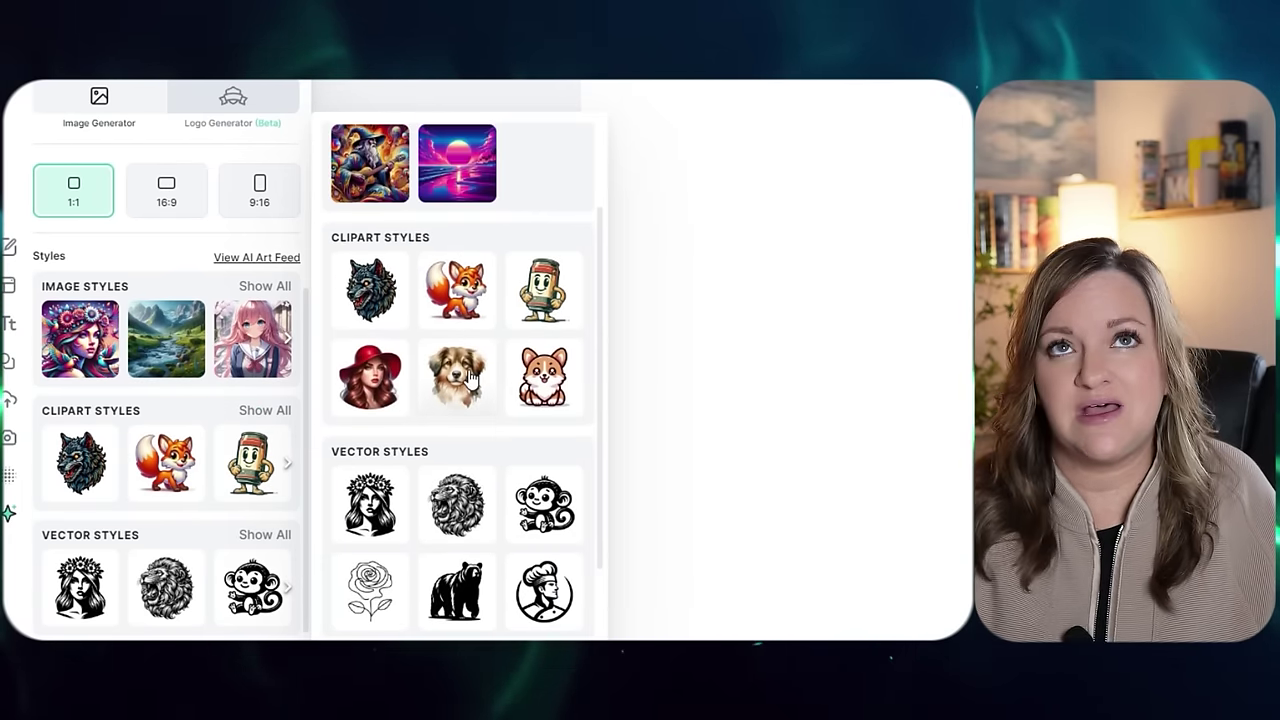
pyautogui.click(453, 368)
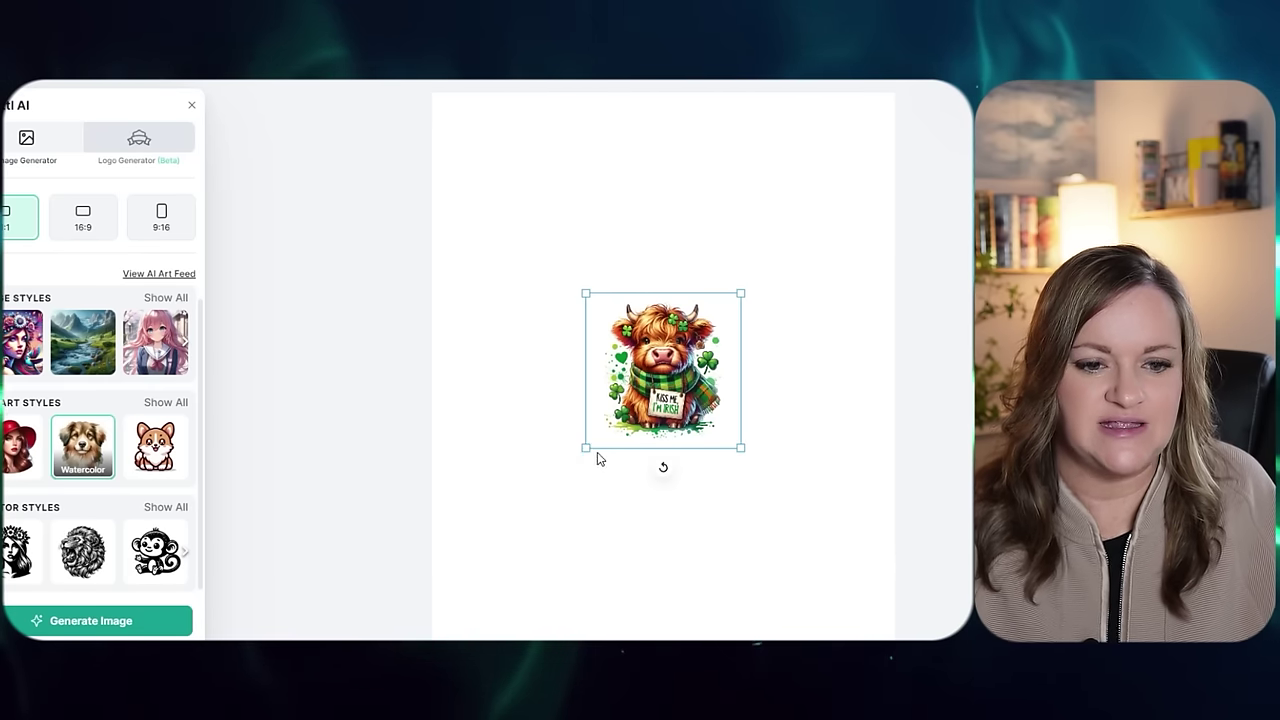
# Enlarge the cow image until the artwork fills the artboard's width, adjust its position, and apply the AI Background Remover
pyautogui.moveTo(582, 447); pyautogui.dragTo(575, 615)
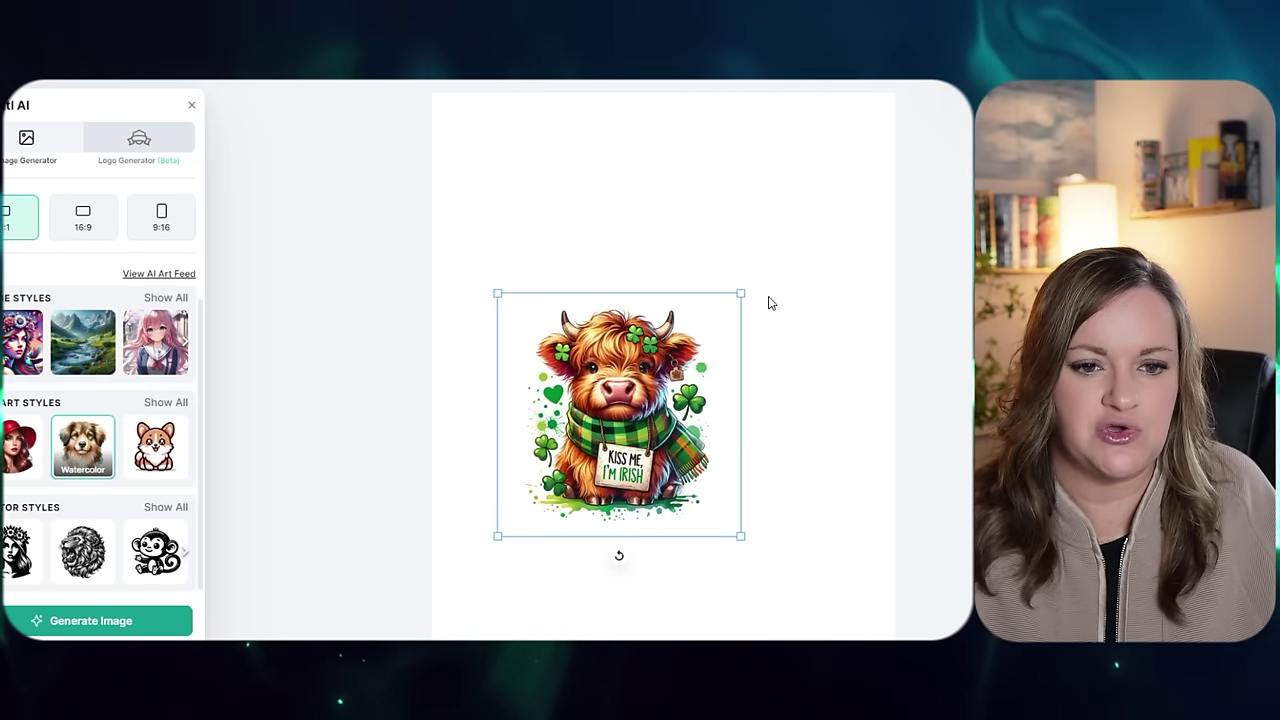
pyautogui.moveTo(741, 293); pyautogui.dragTo(958, 78)
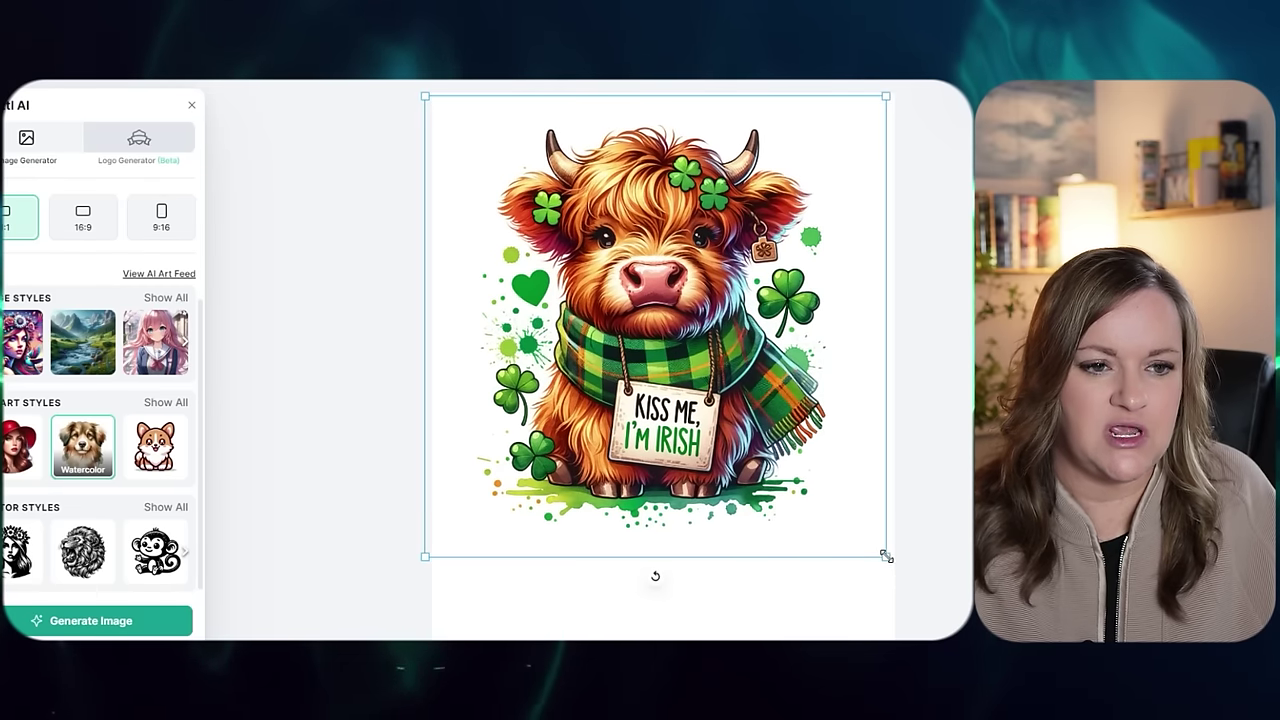
pyautogui.moveTo(886, 556); pyautogui.dragTo(952, 625)
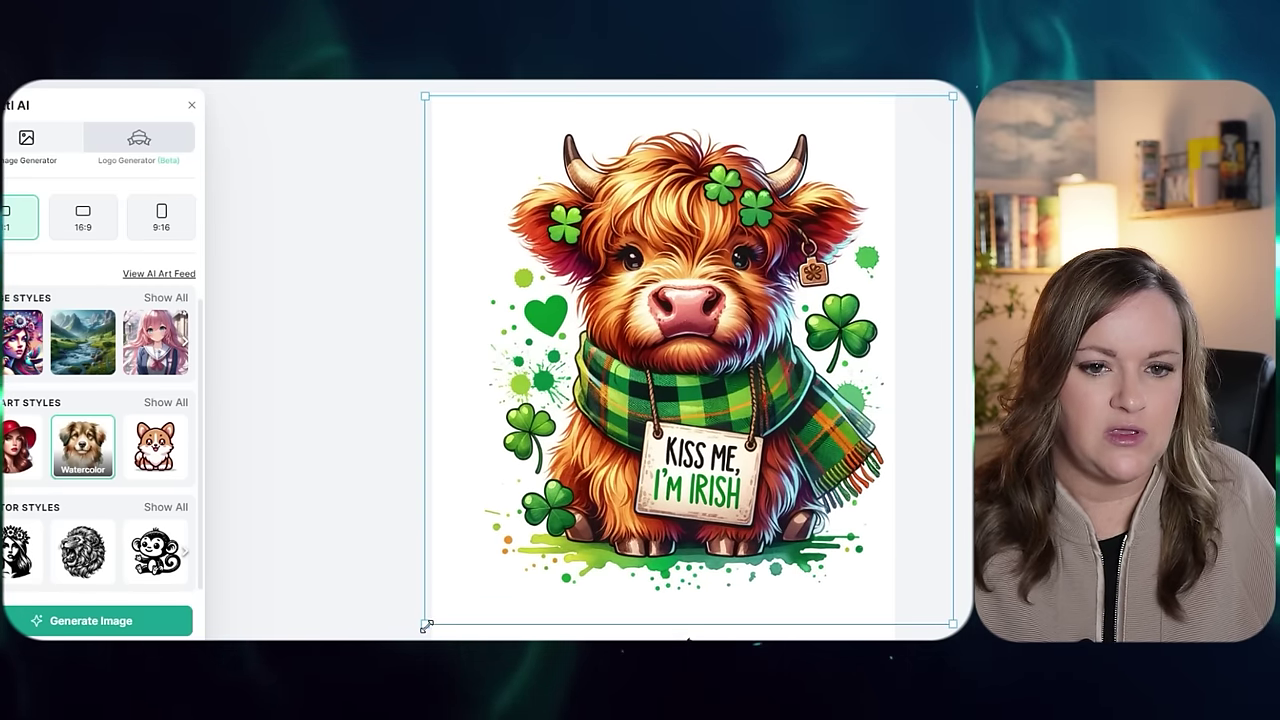
pyautogui.moveTo(425, 625); pyautogui.dragTo(368, 640)
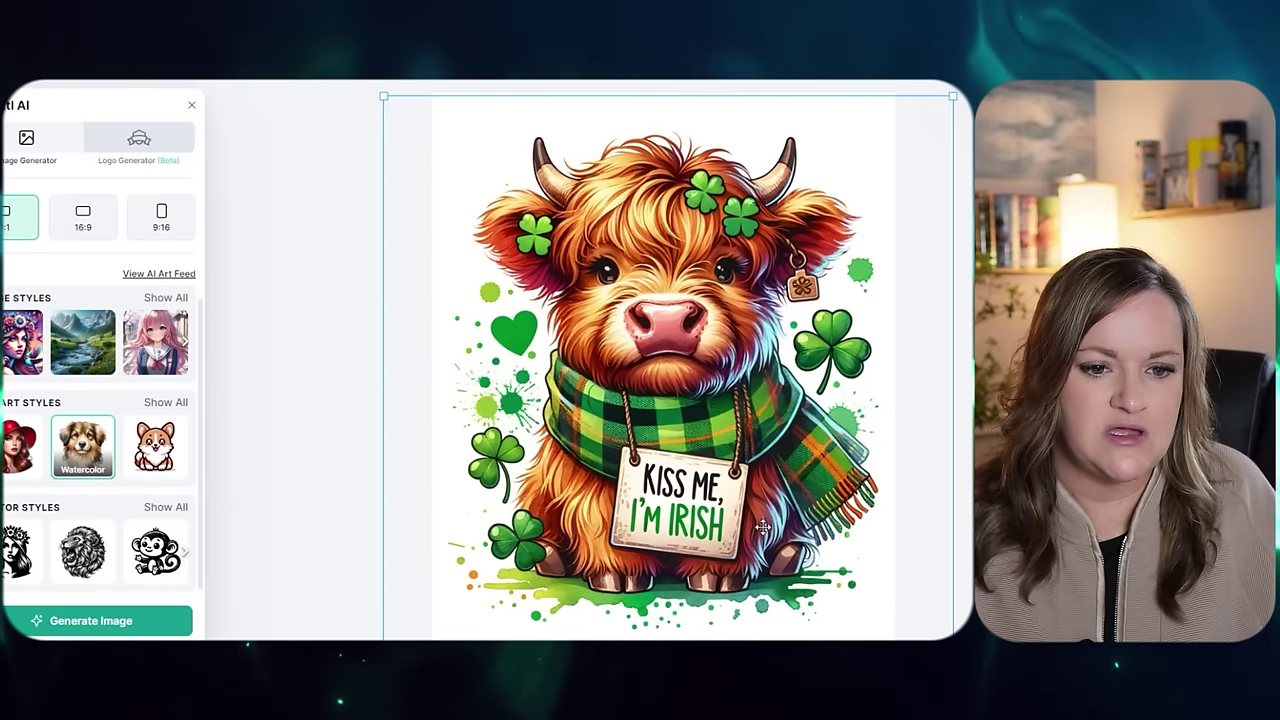
pyautogui.moveTo(749, 488); pyautogui.dragTo(742, 485)
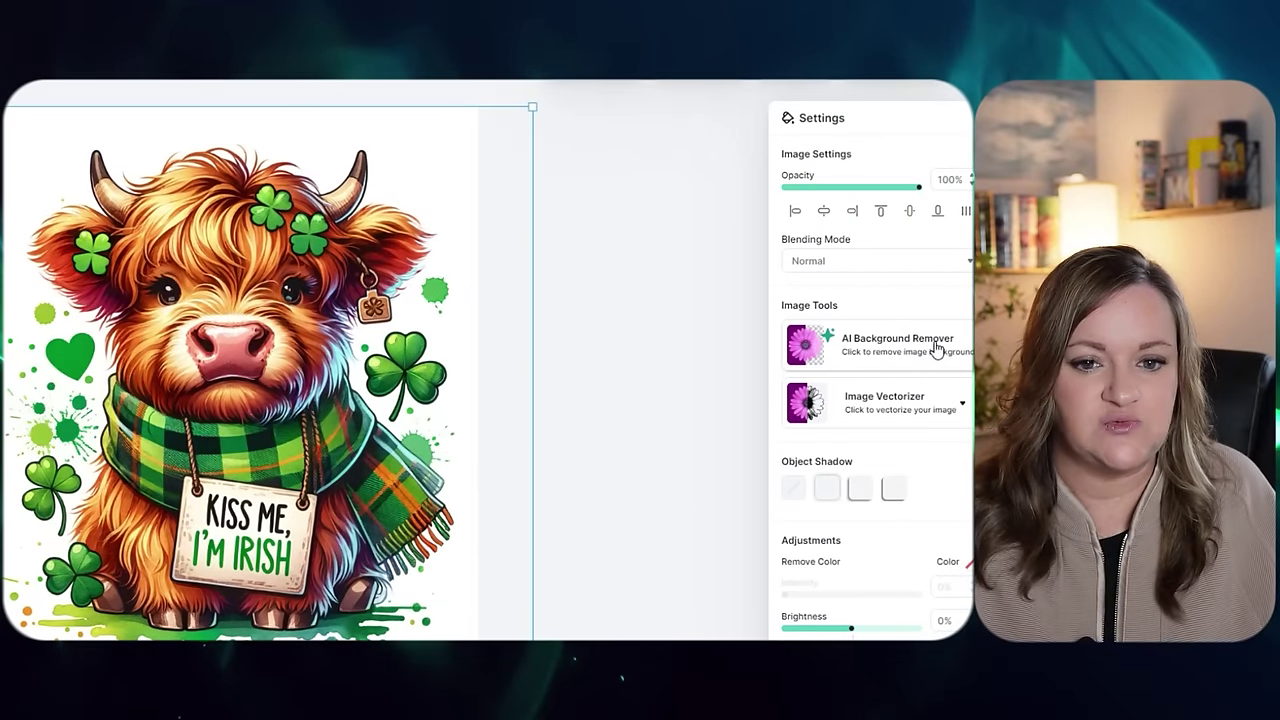
pyautogui.click(895, 343)
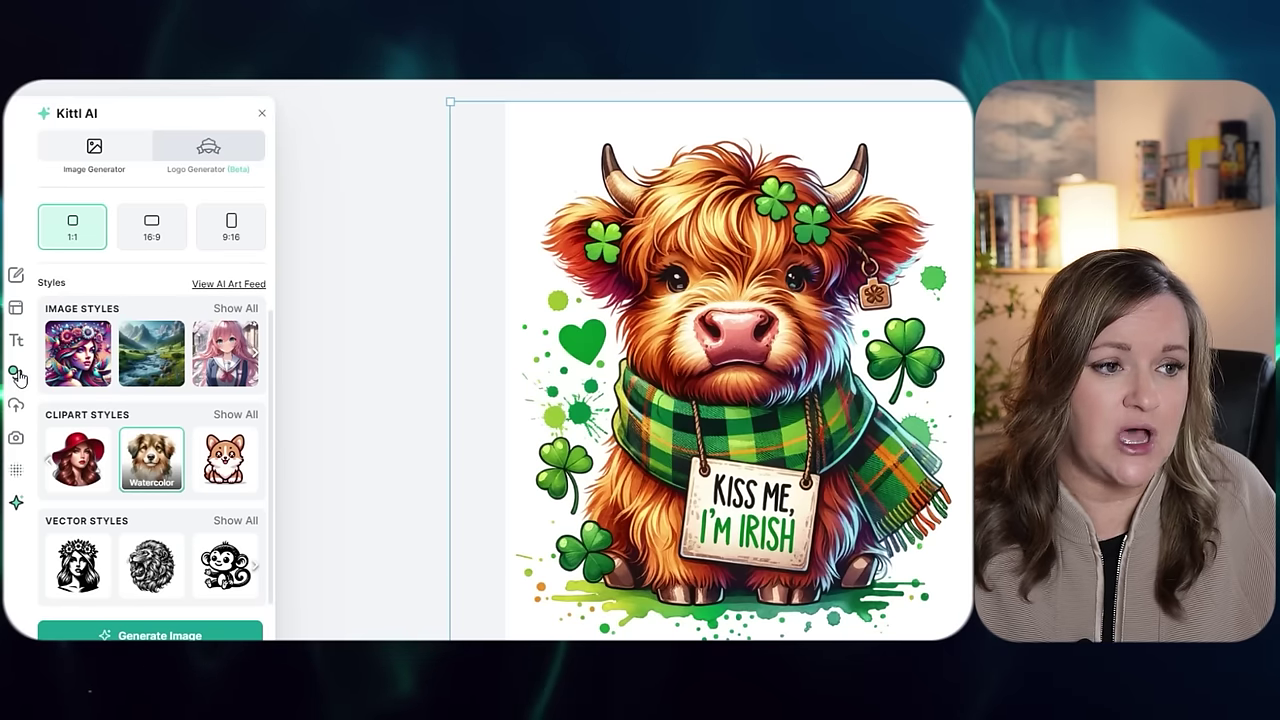
# Search the elements library for "clover" and add the tan three-leaf clover to the design
pyautogui.click(18, 375)
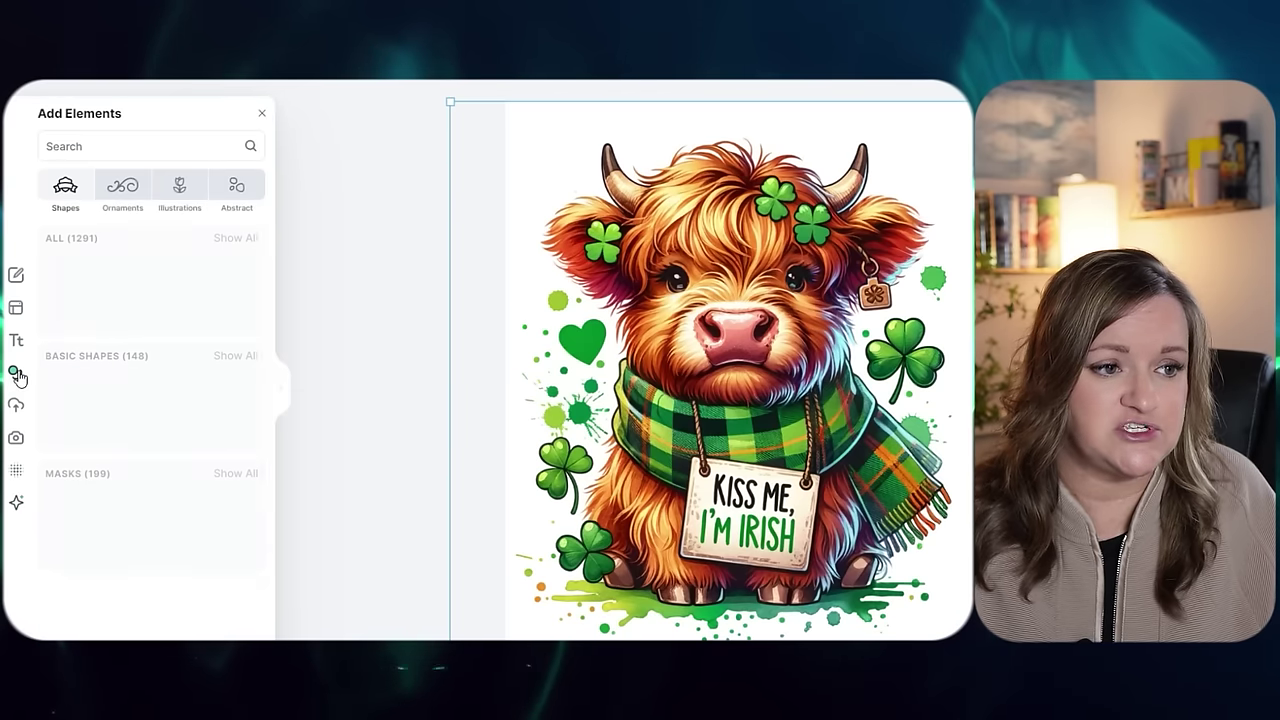
pyautogui.click(123, 145)
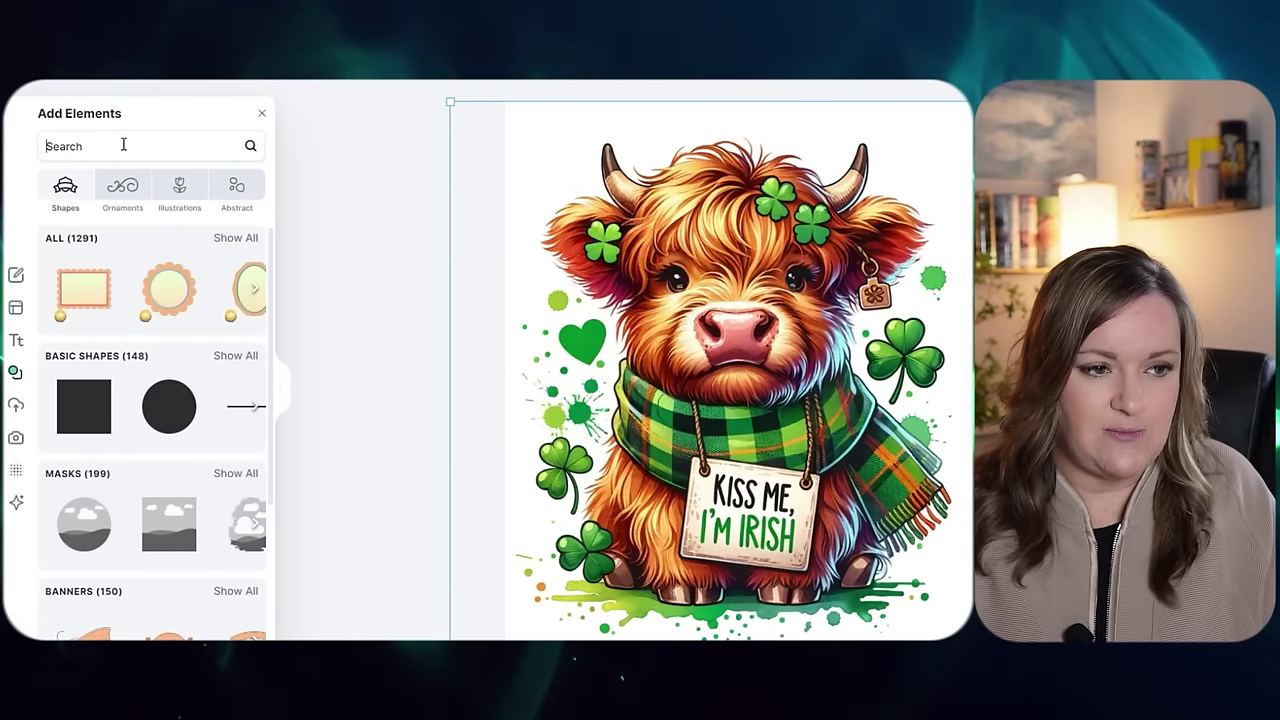
pyautogui.write('clover')
pyautogui.press('Return')
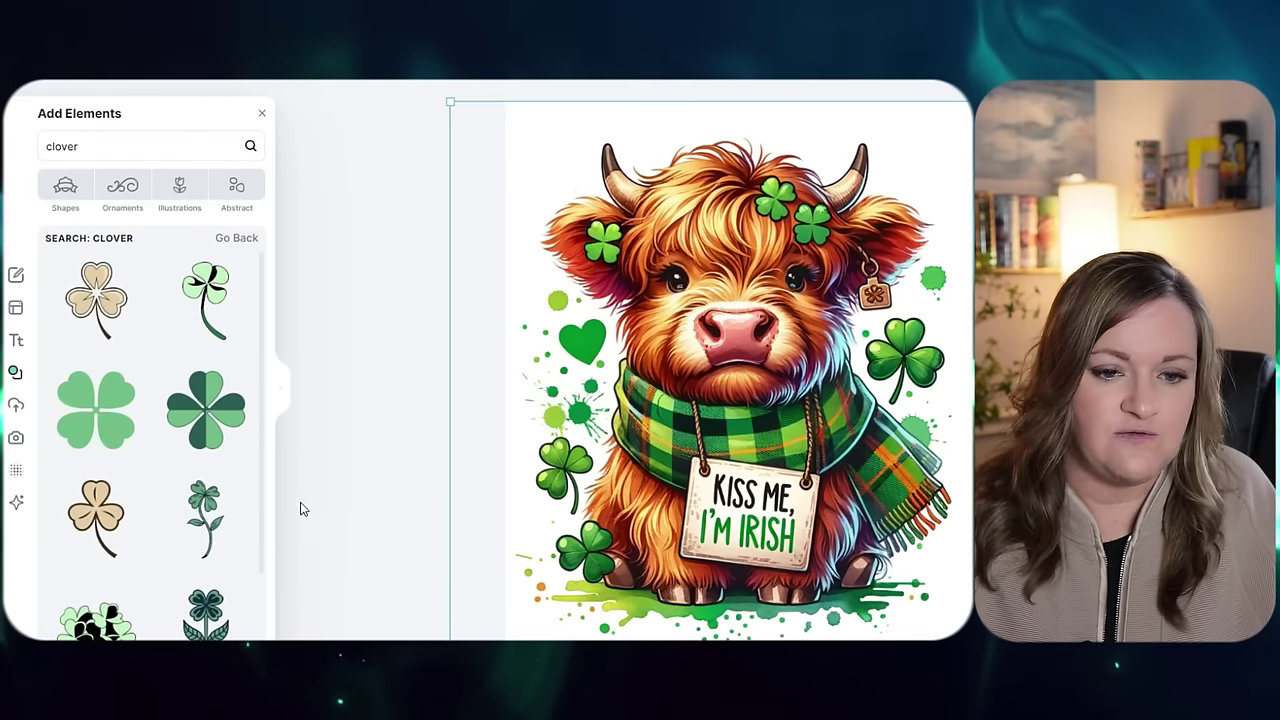
pyautogui.click(95, 515)
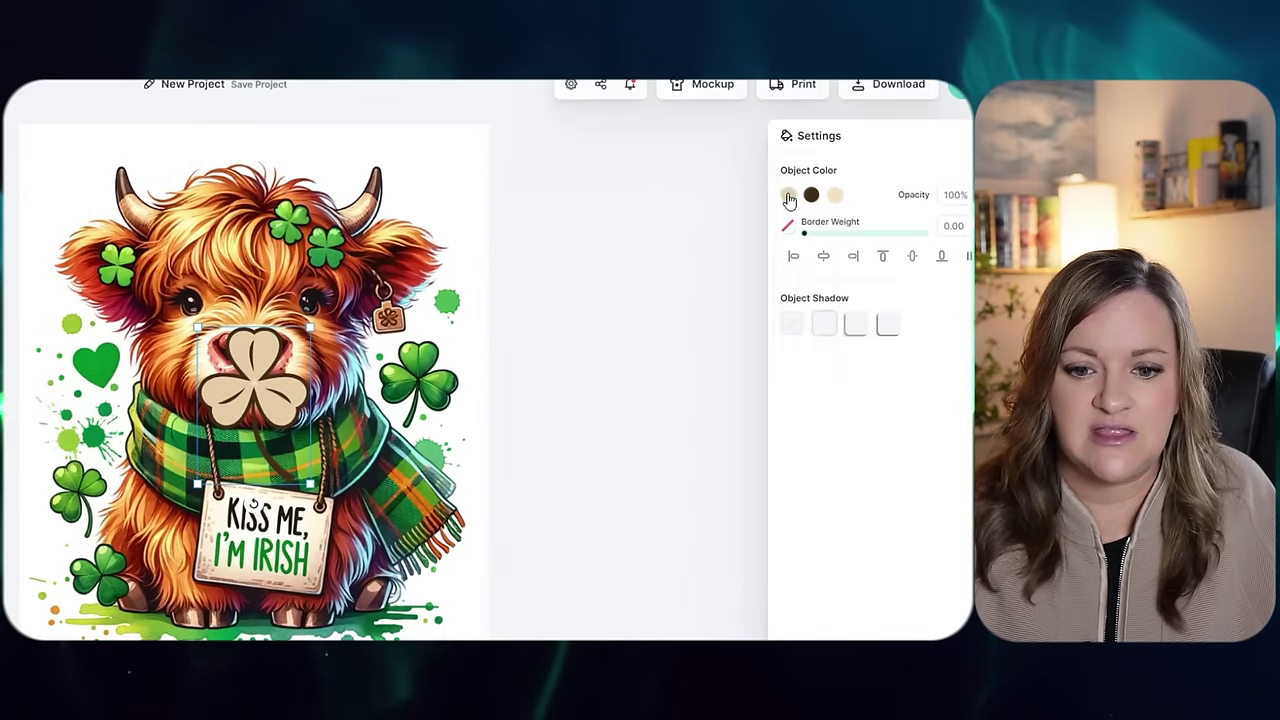
# Recolor the added clover's tan fill to a bright green solid color
pyautogui.click(789, 196)
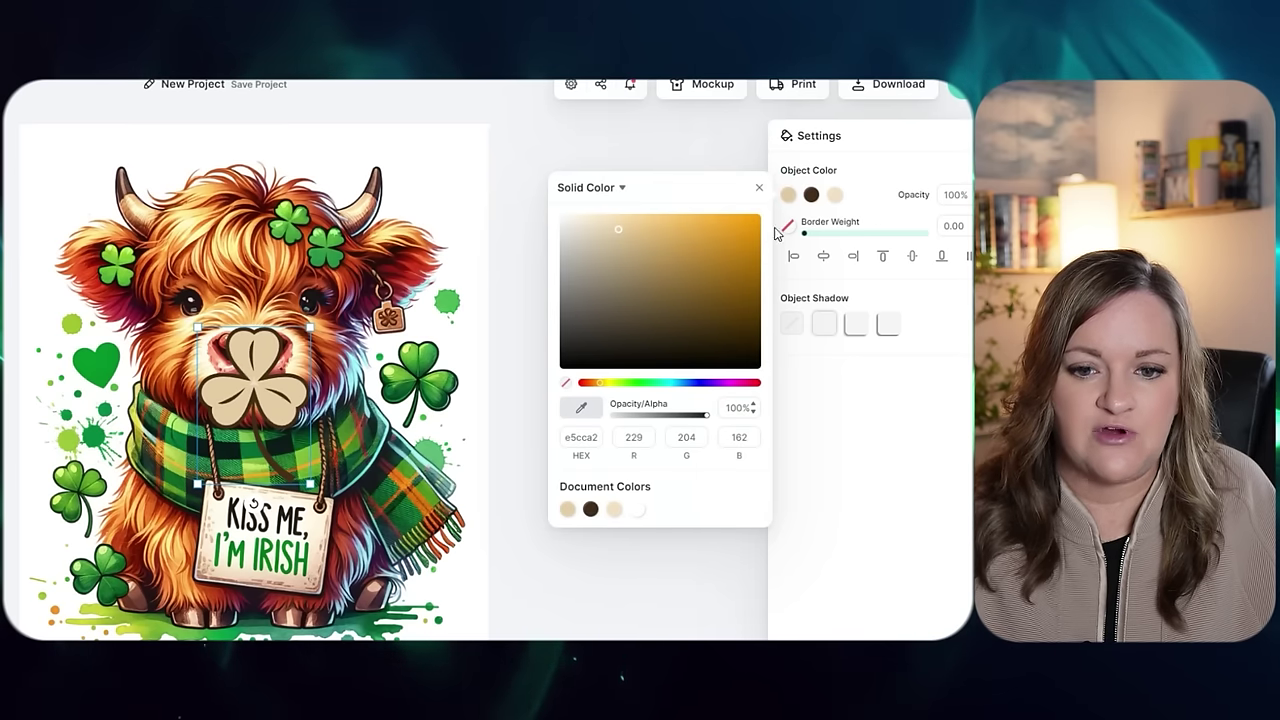
pyautogui.click(634, 383)
pyautogui.click(729, 277)
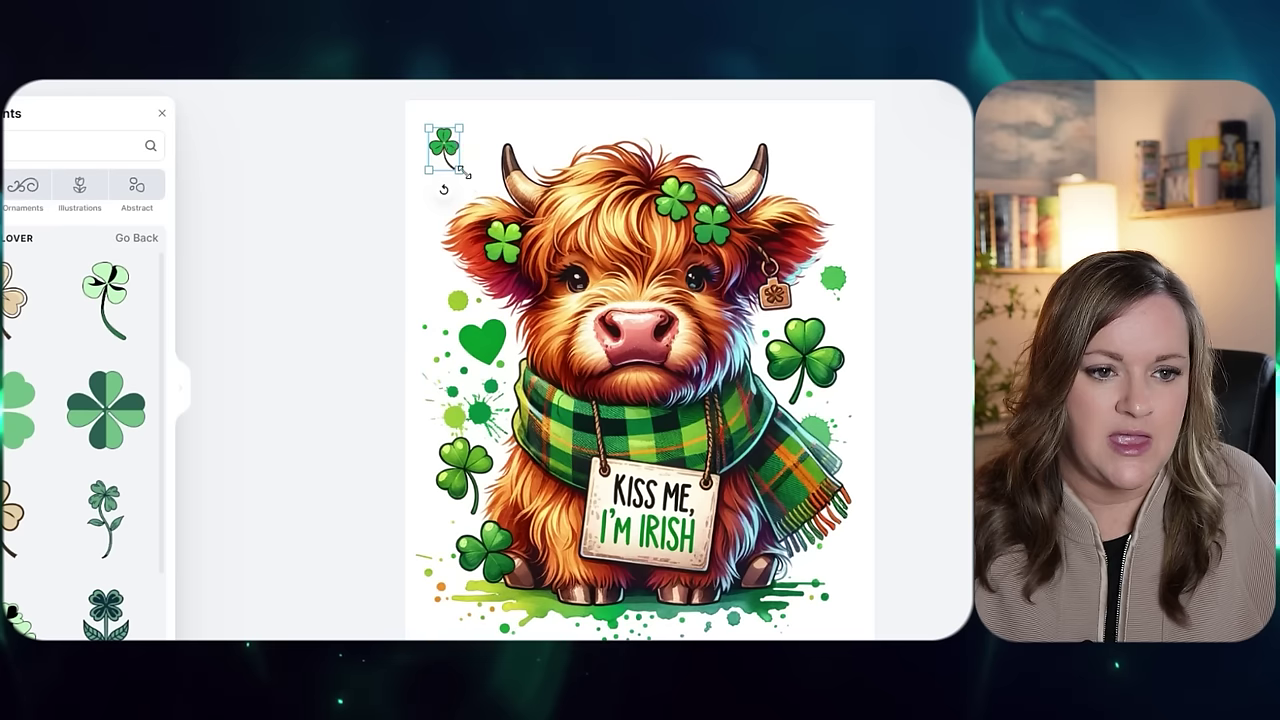
# Place small rotated copies of the green clover in the artboard's upper corners and above the cow's horns
pyautogui.moveTo(447, 158); pyautogui.dragTo(850, 215)
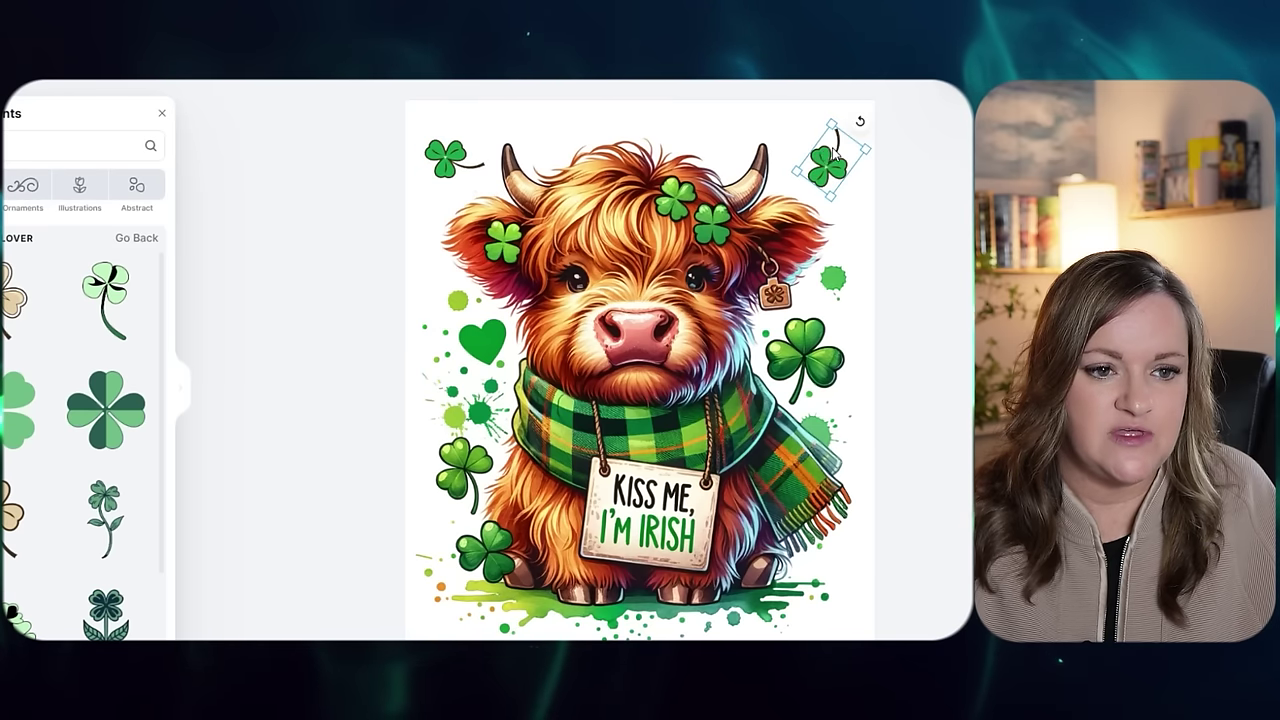
pyautogui.moveTo(826, 160); pyautogui.dragTo(553, 133)
pyautogui.click(876, 424)
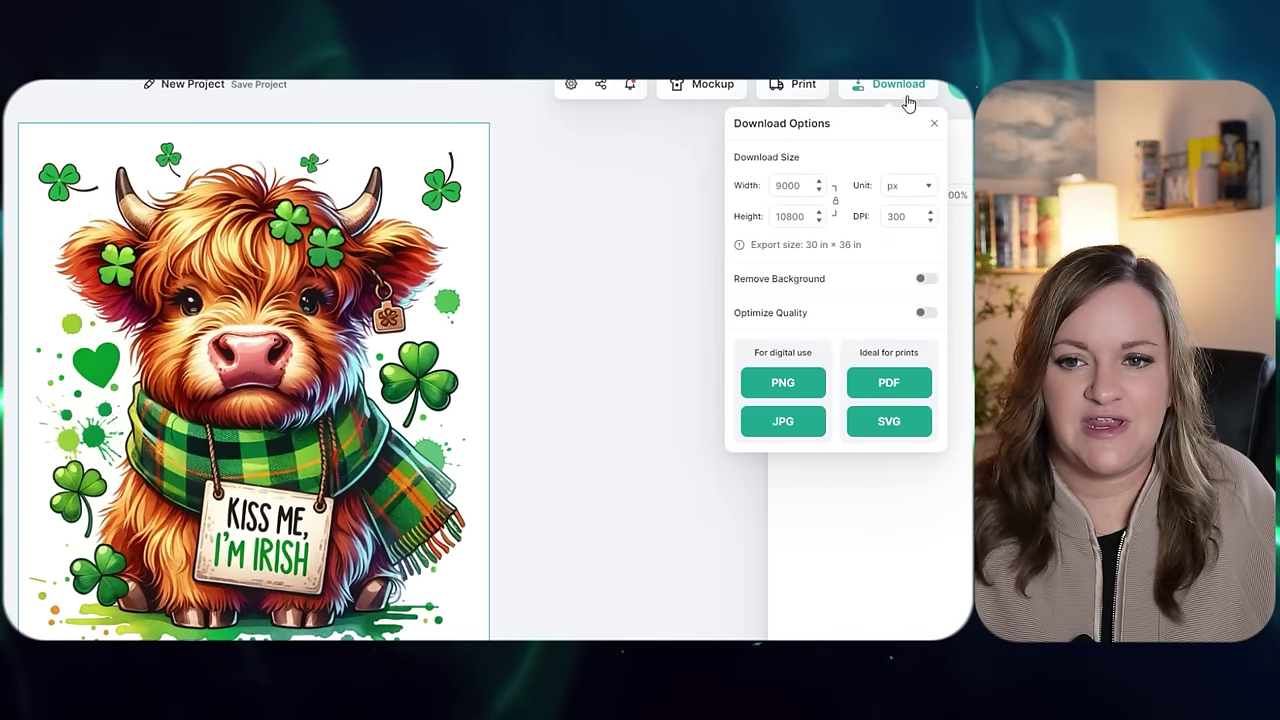
# Set the download size to 4500 px wide and 5400 px high
pyautogui.click(954, 88)
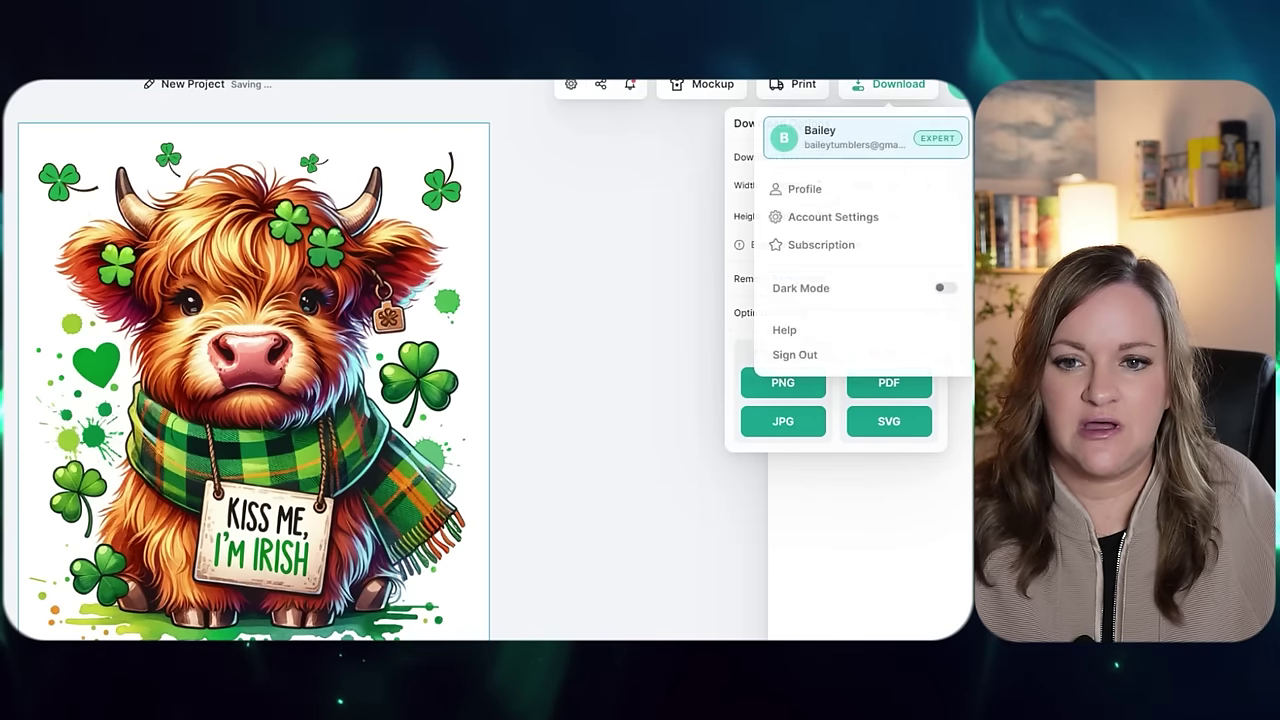
pyautogui.click(709, 349)
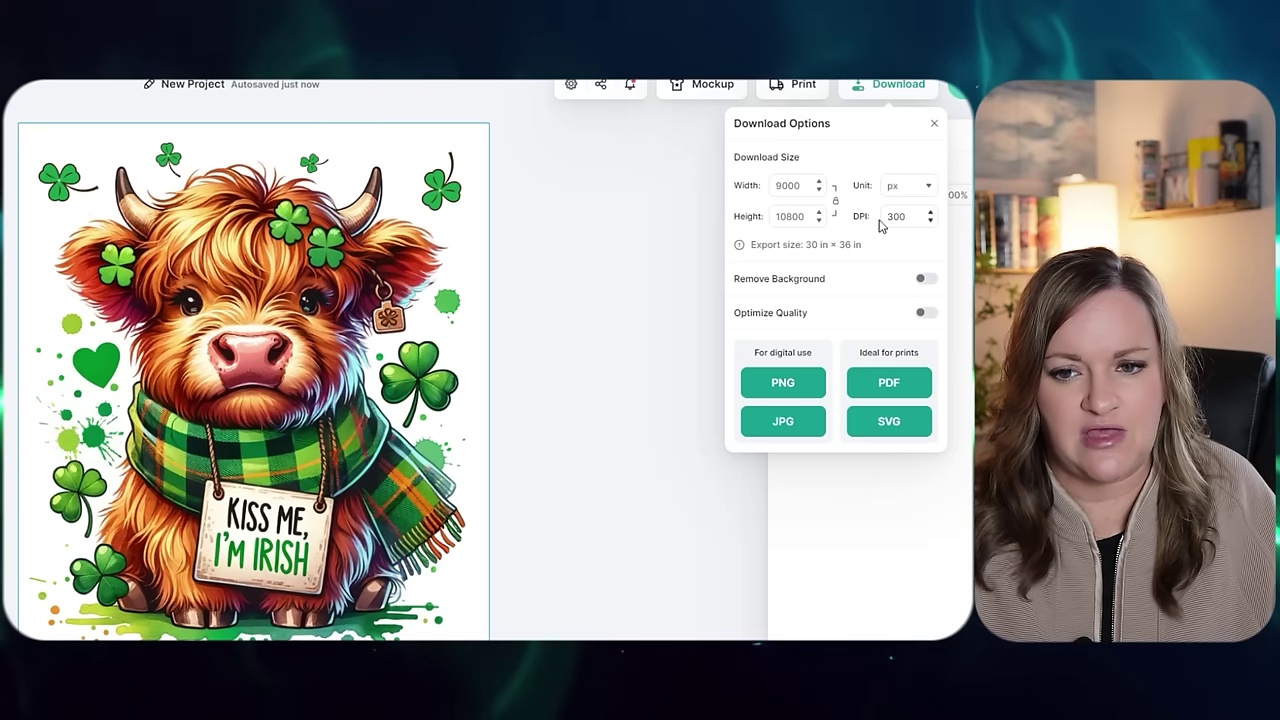
pyautogui.doubleClick(807, 187)
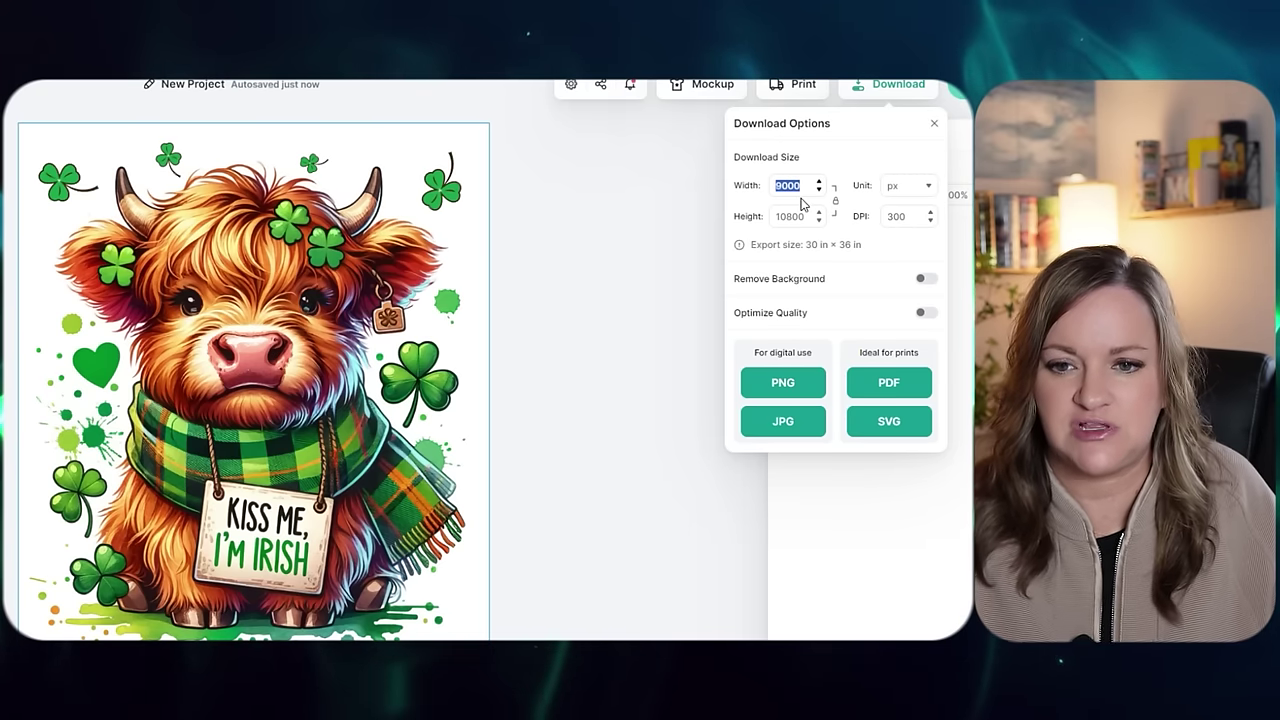
pyautogui.write('450')
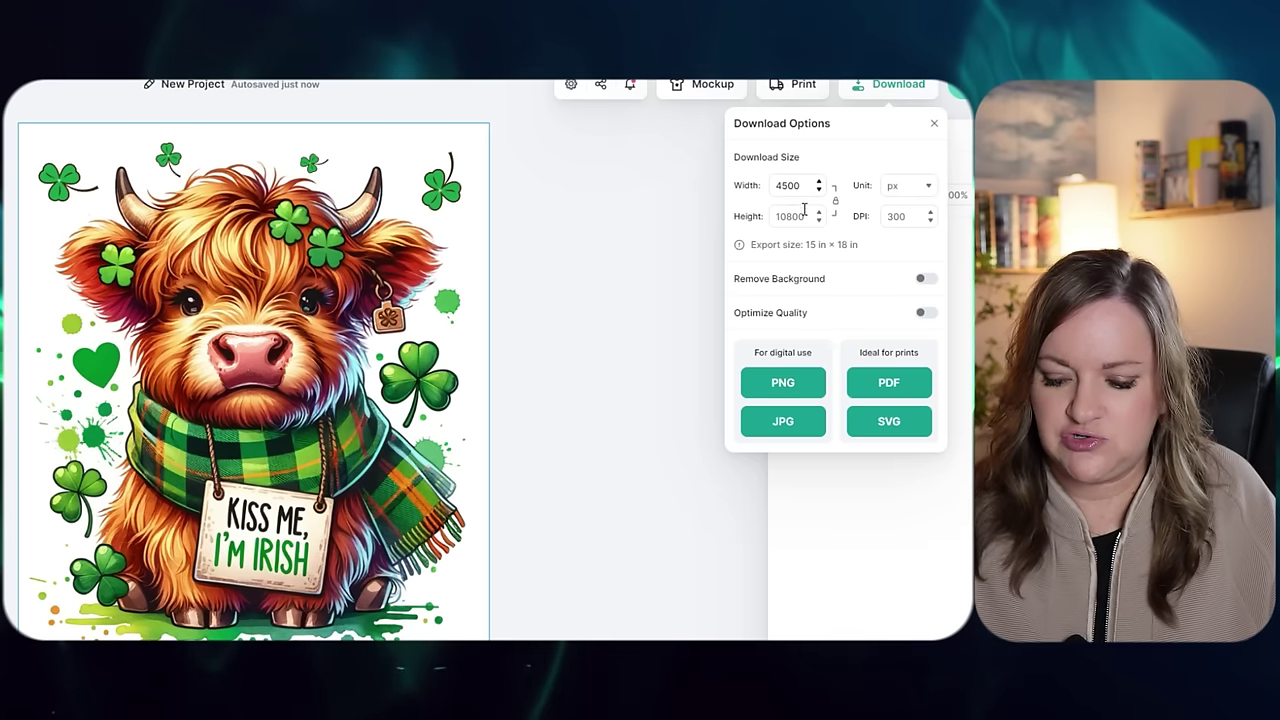
pyautogui.doubleClick(797, 215)
pyautogui.write('5400')
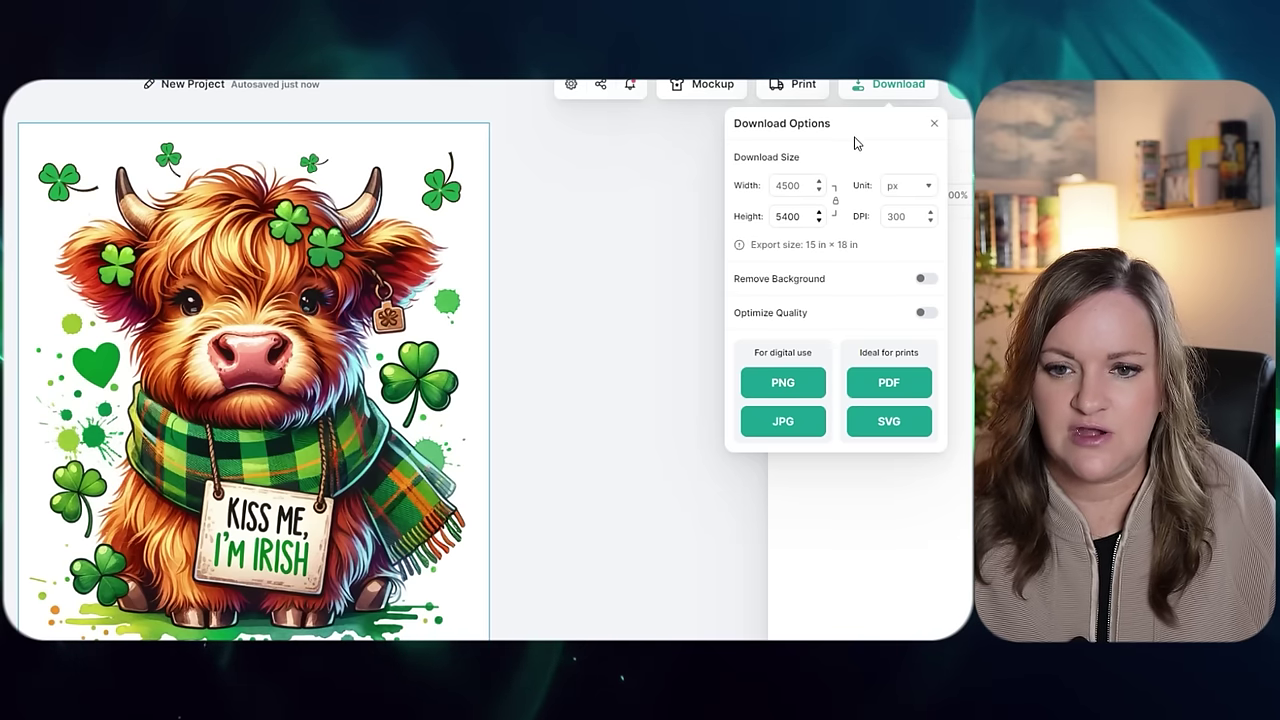
# Enable Remove Background and Optimize Quality and download the design as a PNG
pyautogui.click(930, 281)
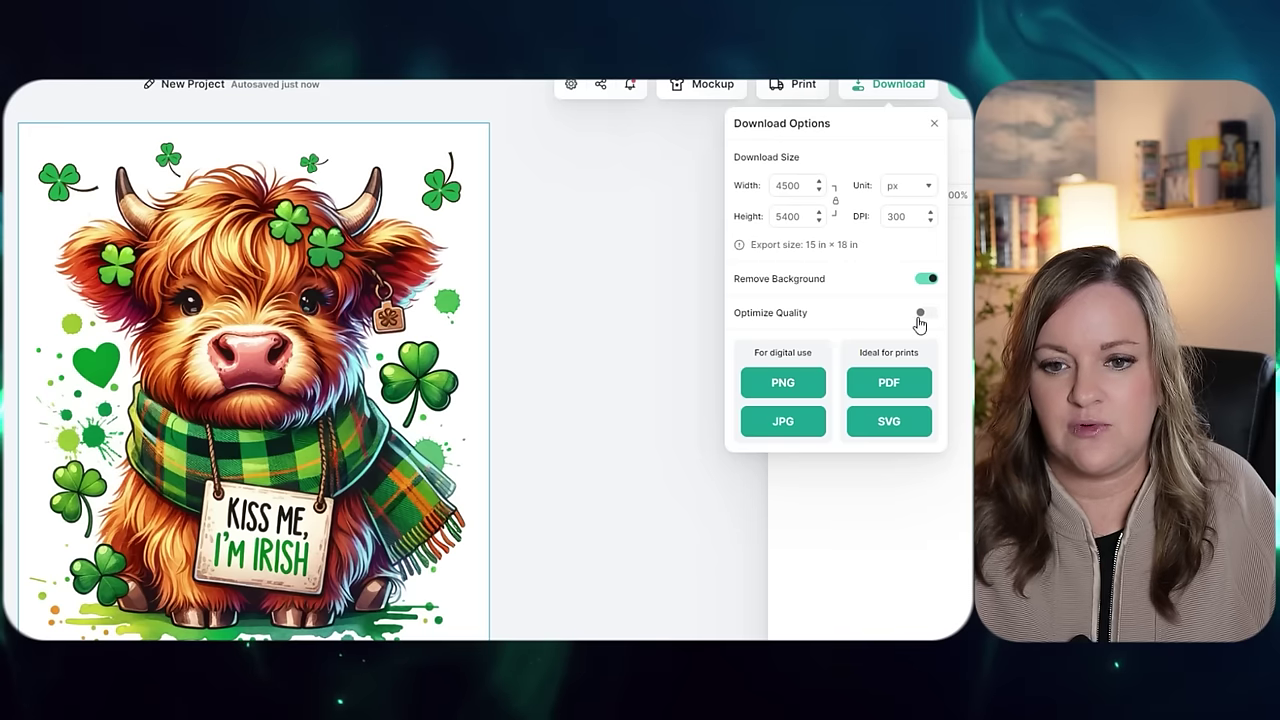
pyautogui.click(925, 313)
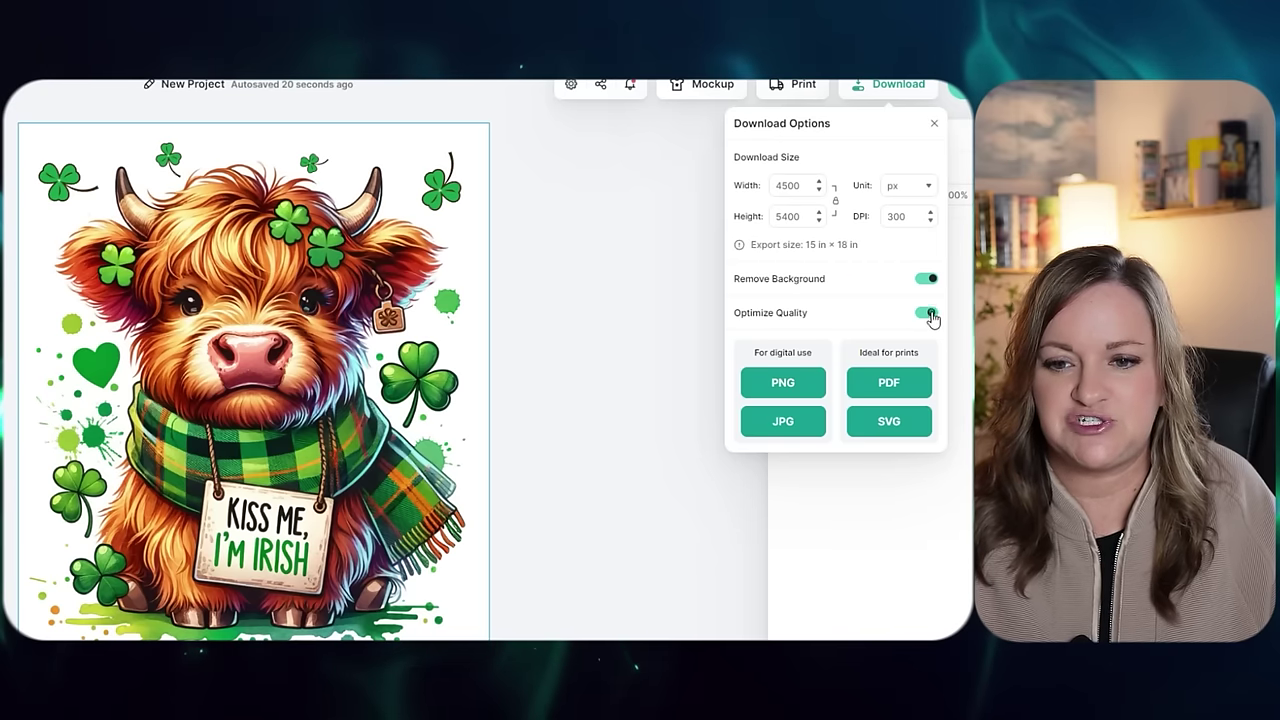
pyautogui.click(782, 388)
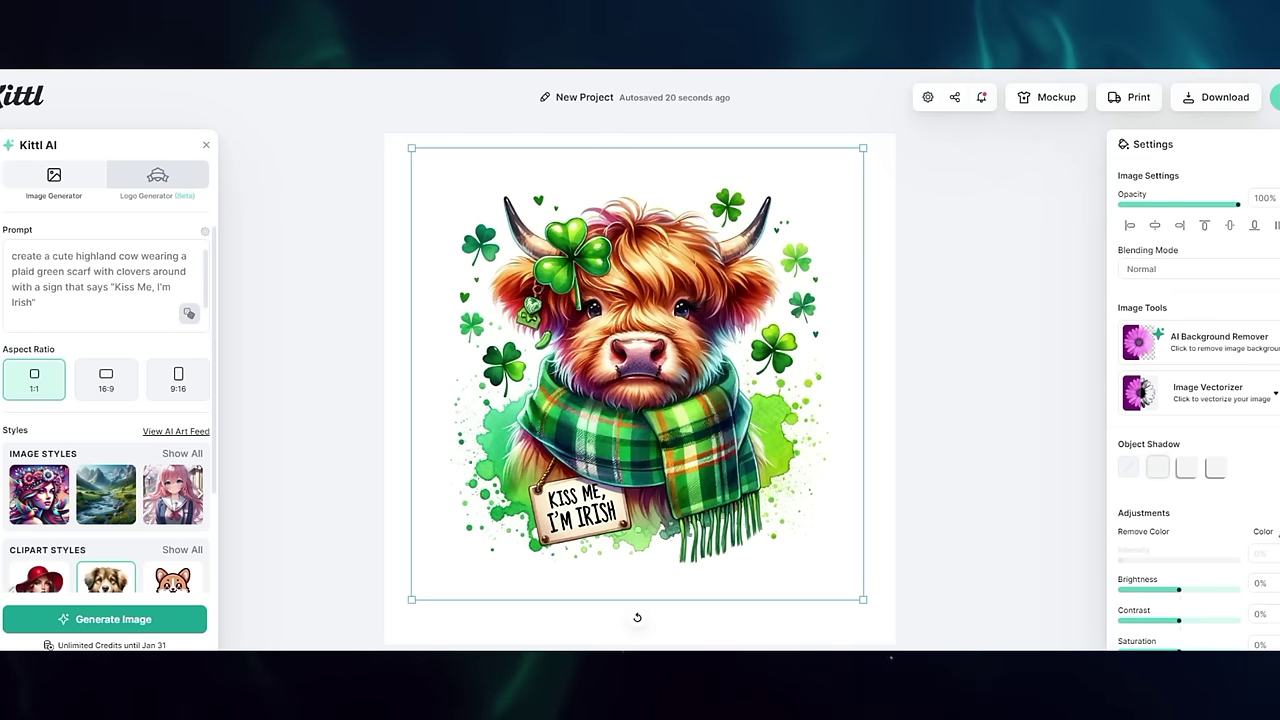
# Switch to Discord and examine the Midjourney Bot's version 6.0 and 5.2 images made from the same highland cow prompt
pyautogui.moveTo(641, 648)
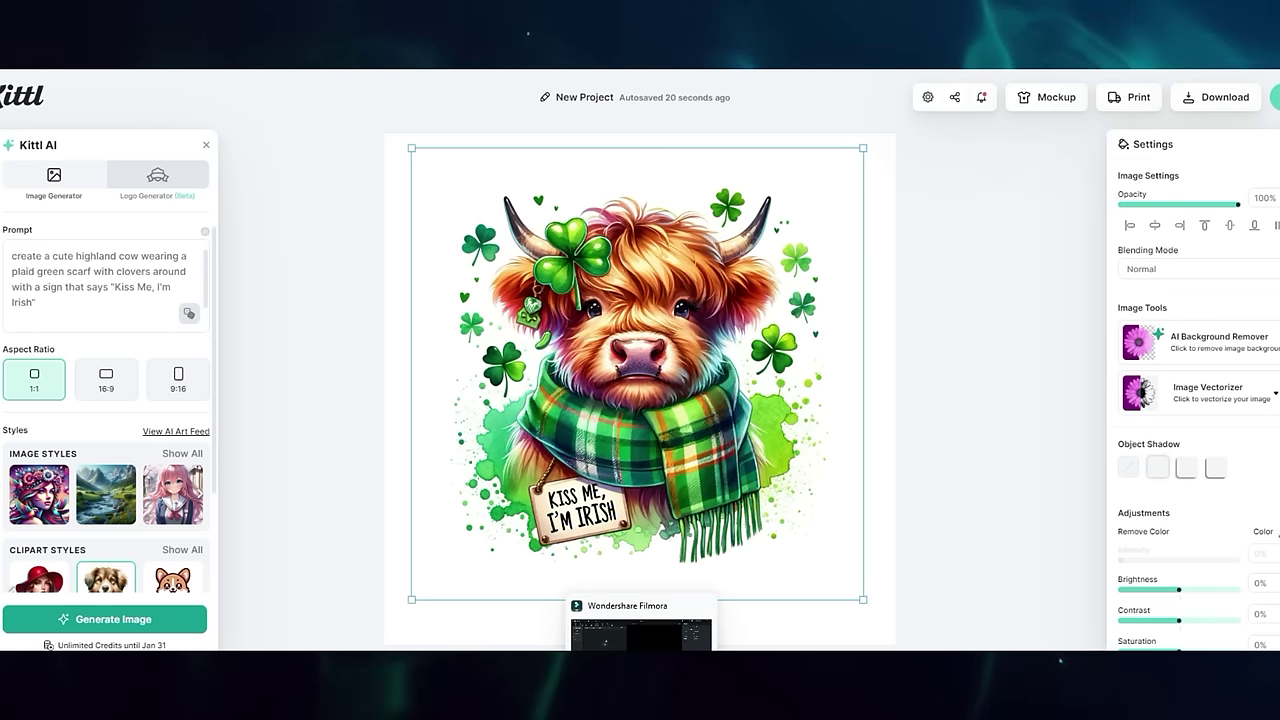
pyautogui.click(612, 652)
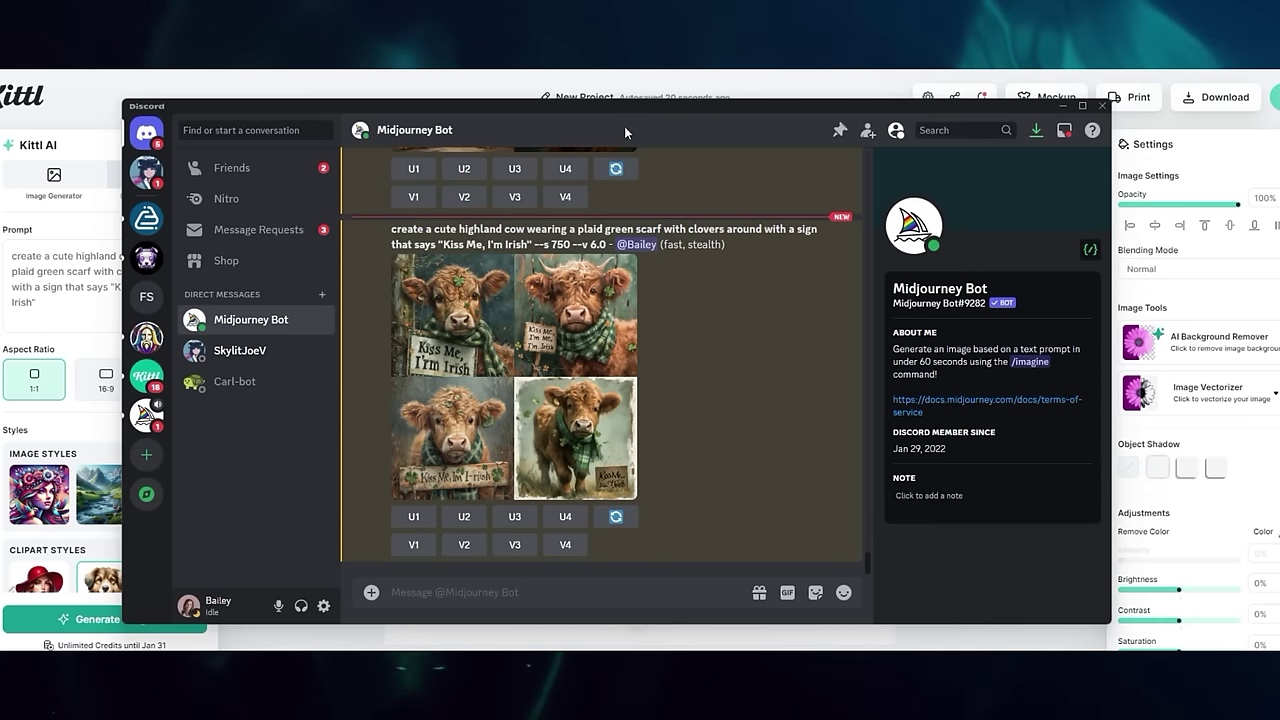
pyautogui.moveTo(624, 127); pyautogui.dragTo(619, 482)
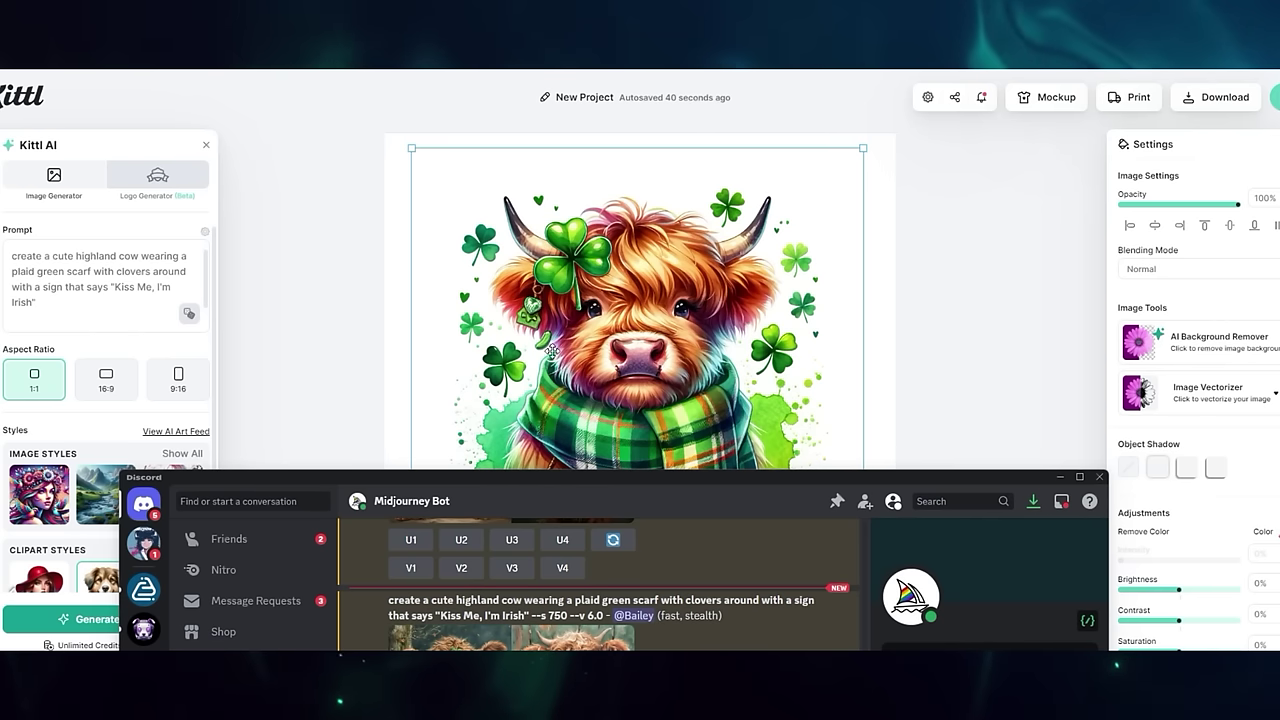
pyautogui.moveTo(705, 470); pyautogui.dragTo(728, 106)
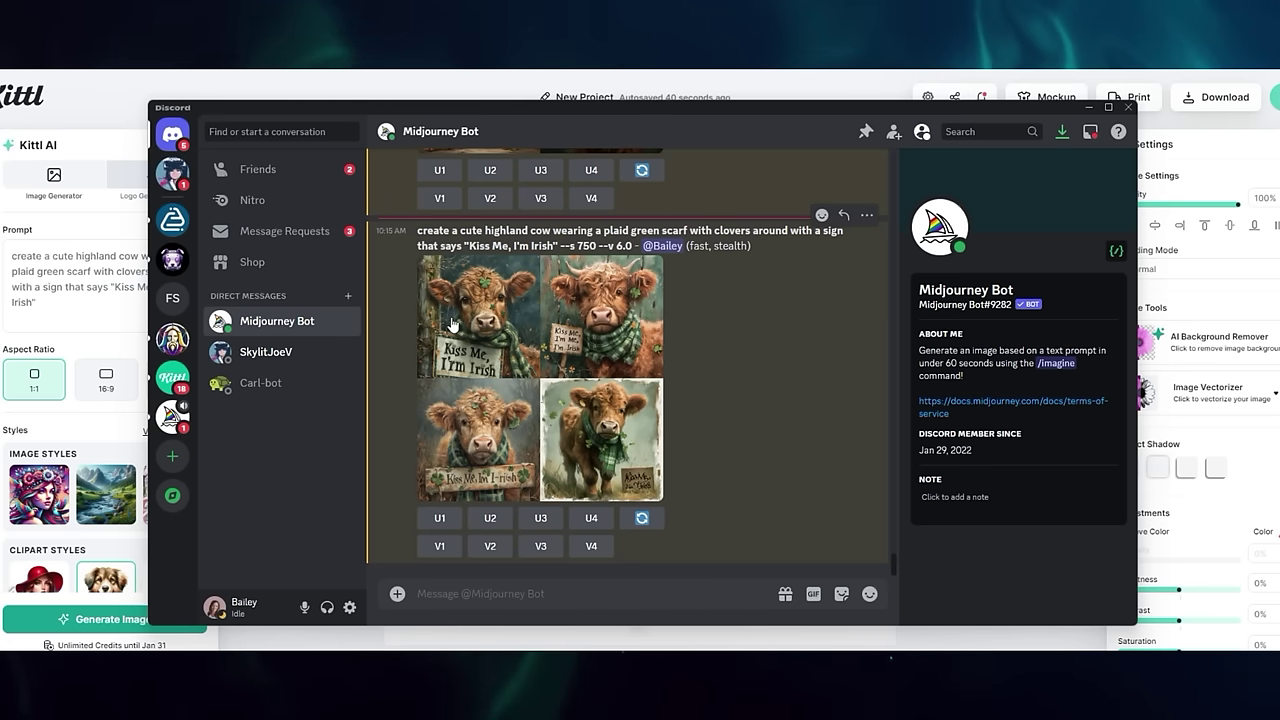
pyautogui.click(530, 384)
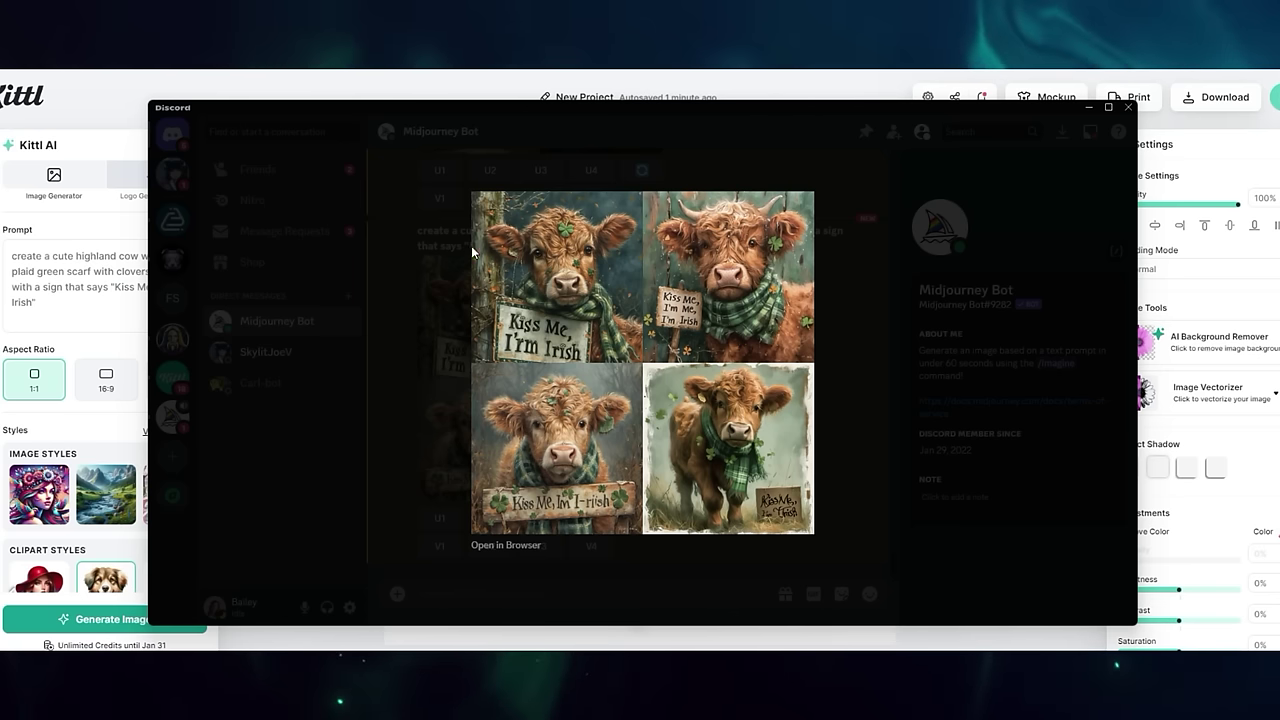
pyautogui.click(873, 337)
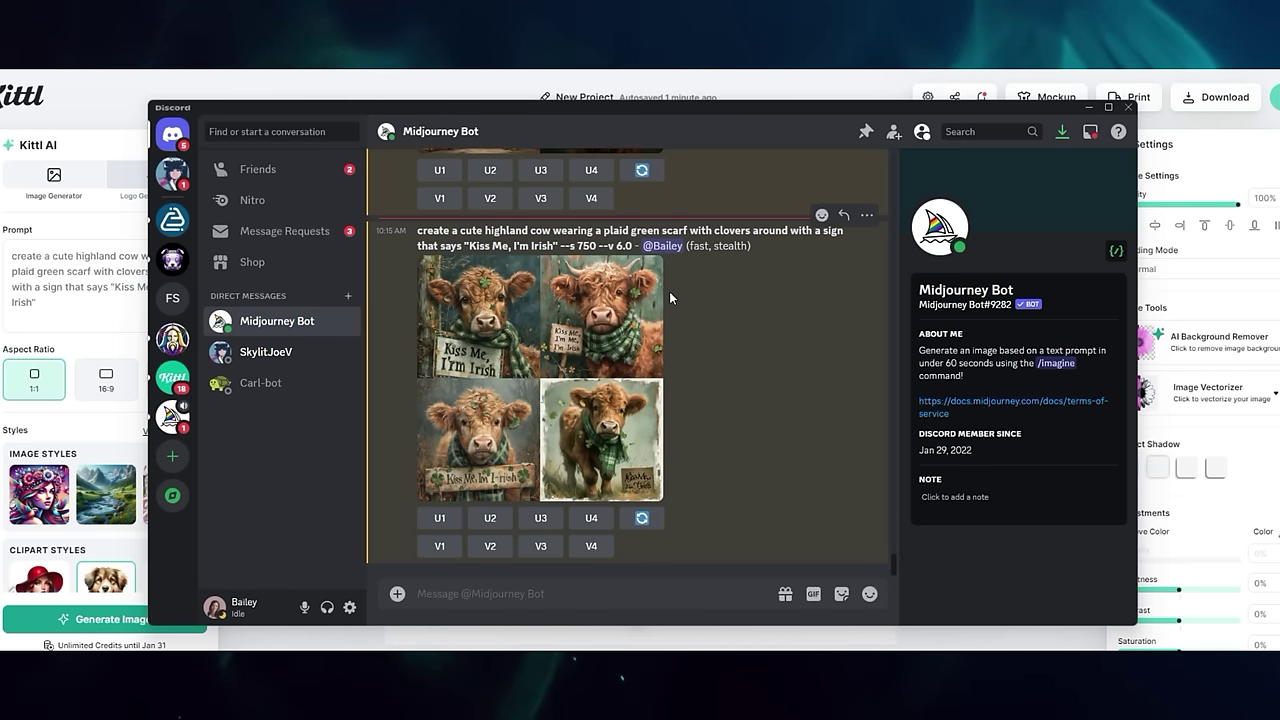
pyautogui.scroll(5, 632, 360)
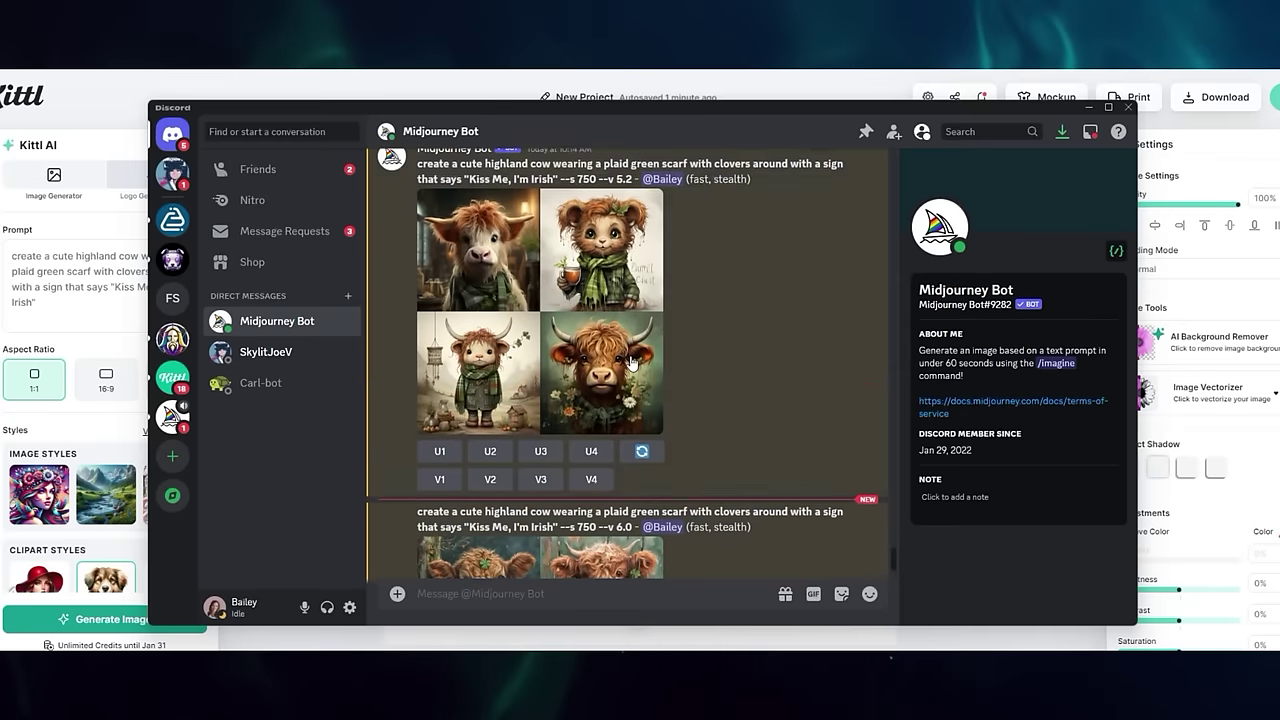
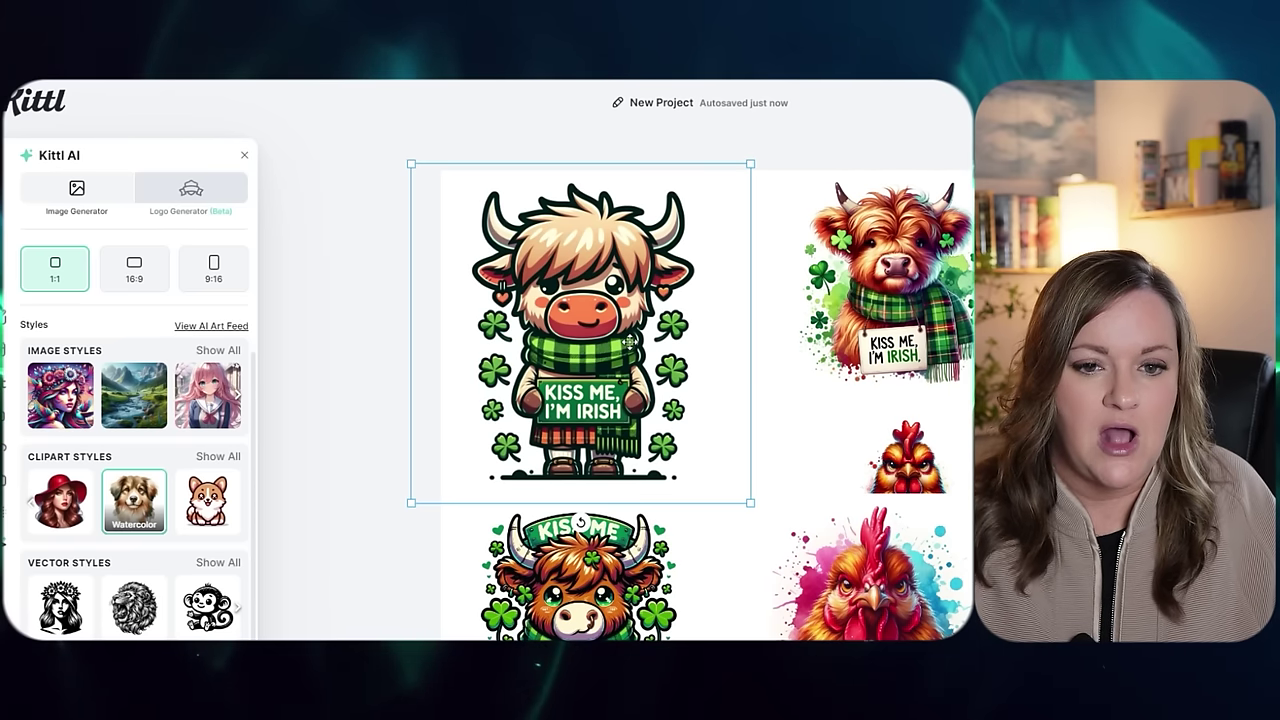
# Enlarge the watercolor highland cow and delete the small rooster picture overlapping its sign
pyautogui.click(915, 327)
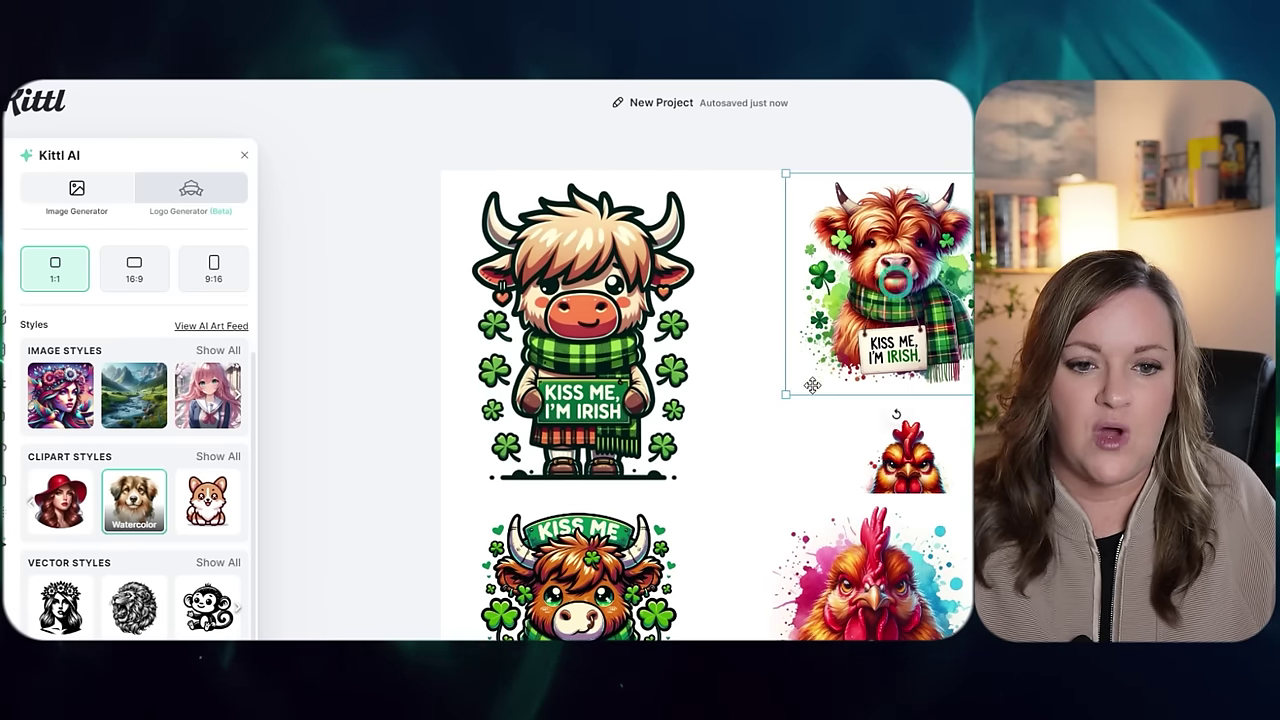
pyautogui.moveTo(784, 397); pyautogui.dragTo(636, 543)
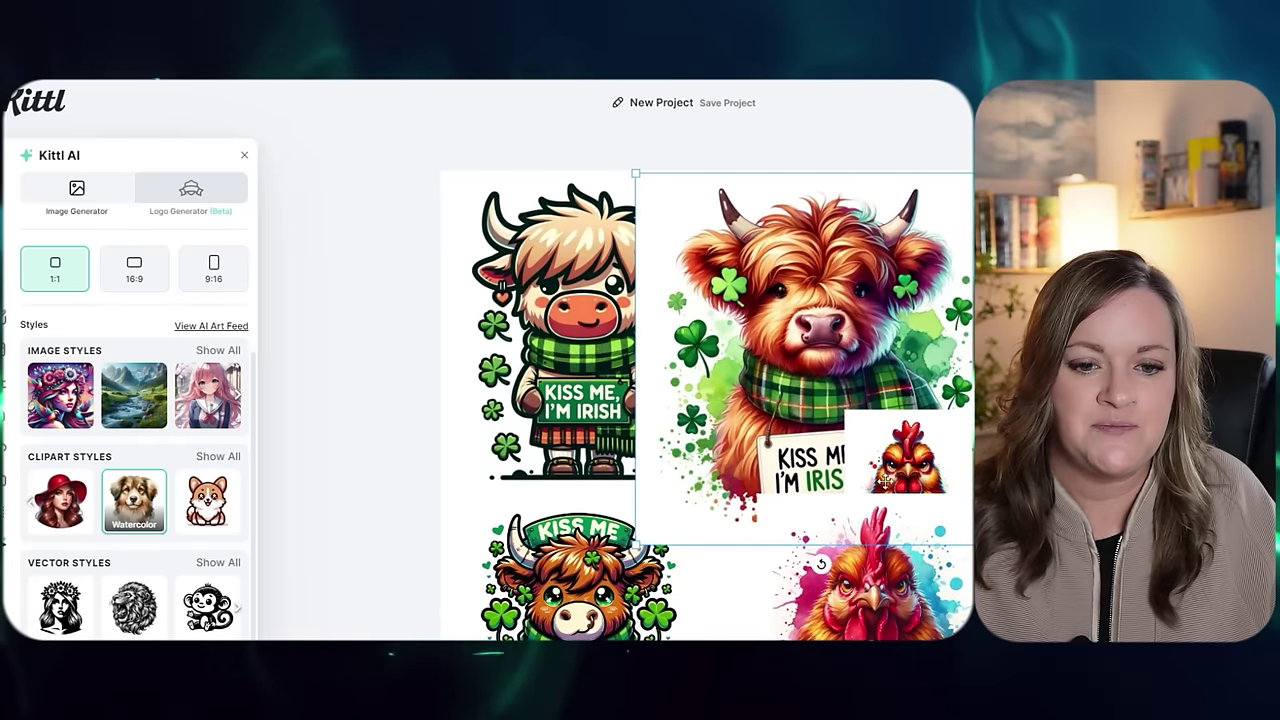
pyautogui.click(897, 457)
pyautogui.press('Delete')
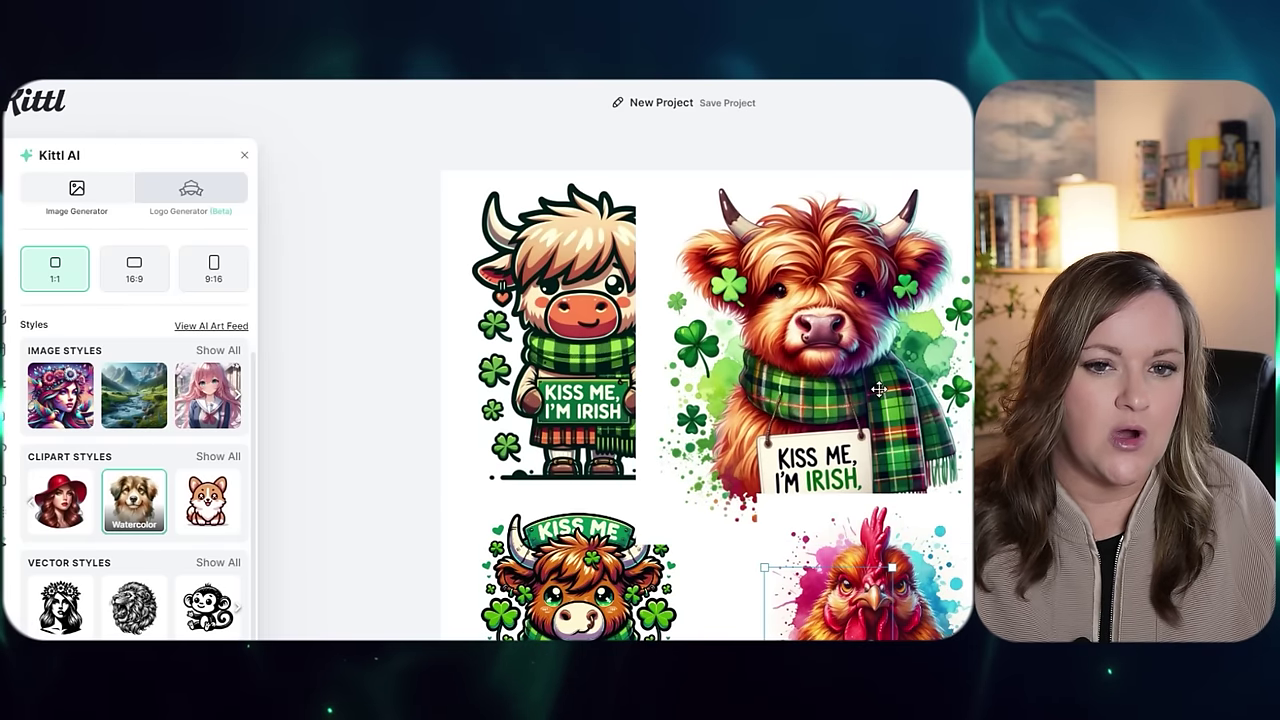
# Shrink the watercolor cow slightly and place it beside the cartoon cow, above the remaining rooster
pyautogui.moveTo(880, 362); pyautogui.dragTo(878, 344)
pyautogui.moveTo(1007, 129); pyautogui.dragTo(943, 220)
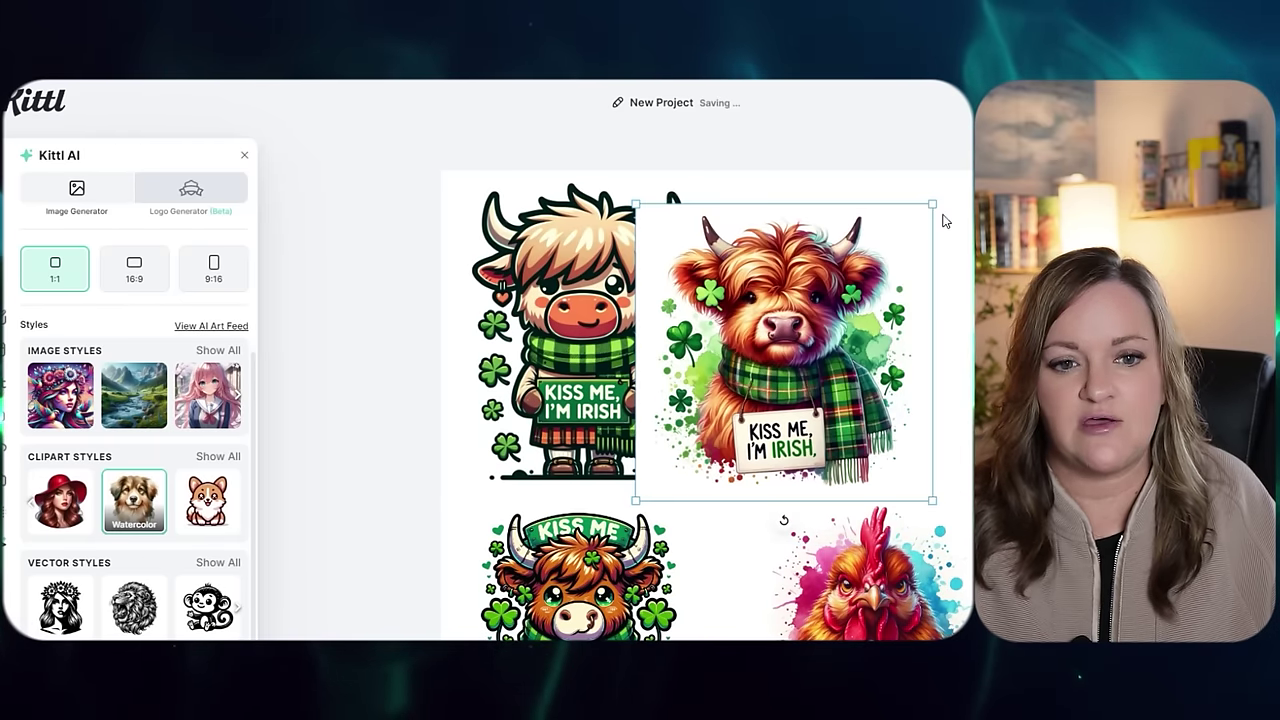
pyautogui.moveTo(853, 323); pyautogui.dragTo(935, 289)
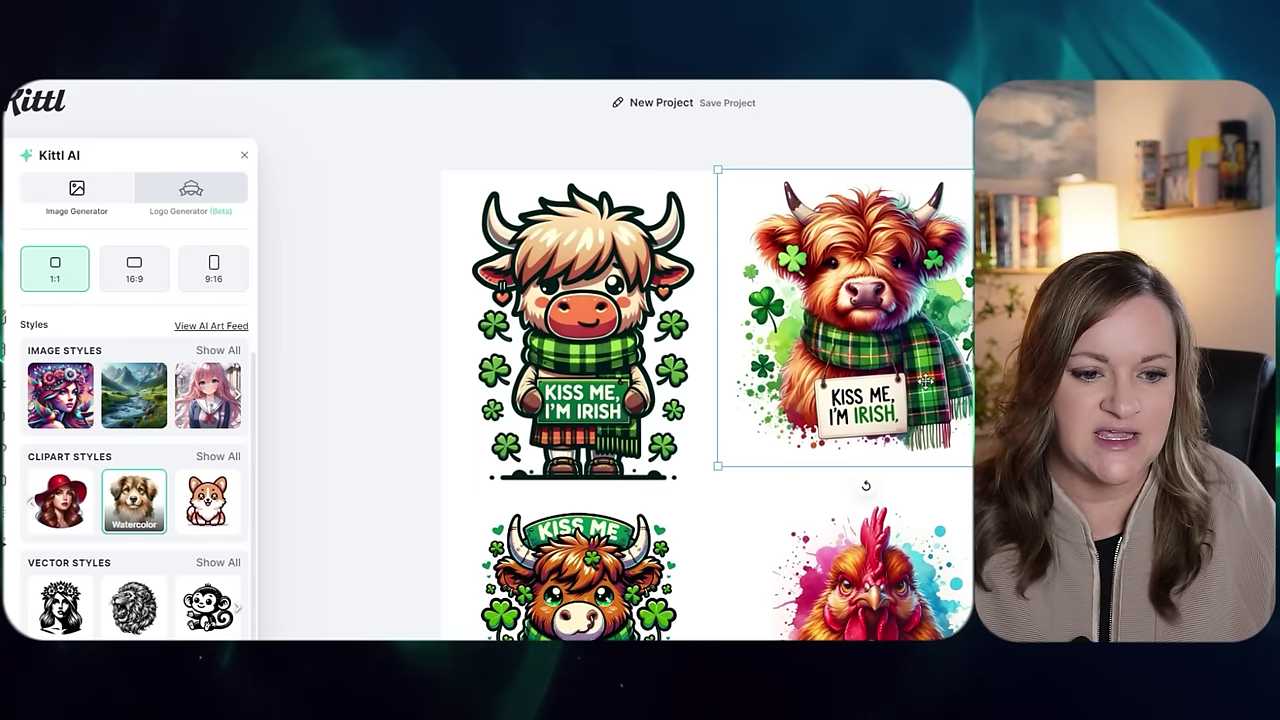
# Enlarge the lower cartoon cow with the "Kiss Me" banner and show all available clipart styles
pyautogui.click(545, 600)
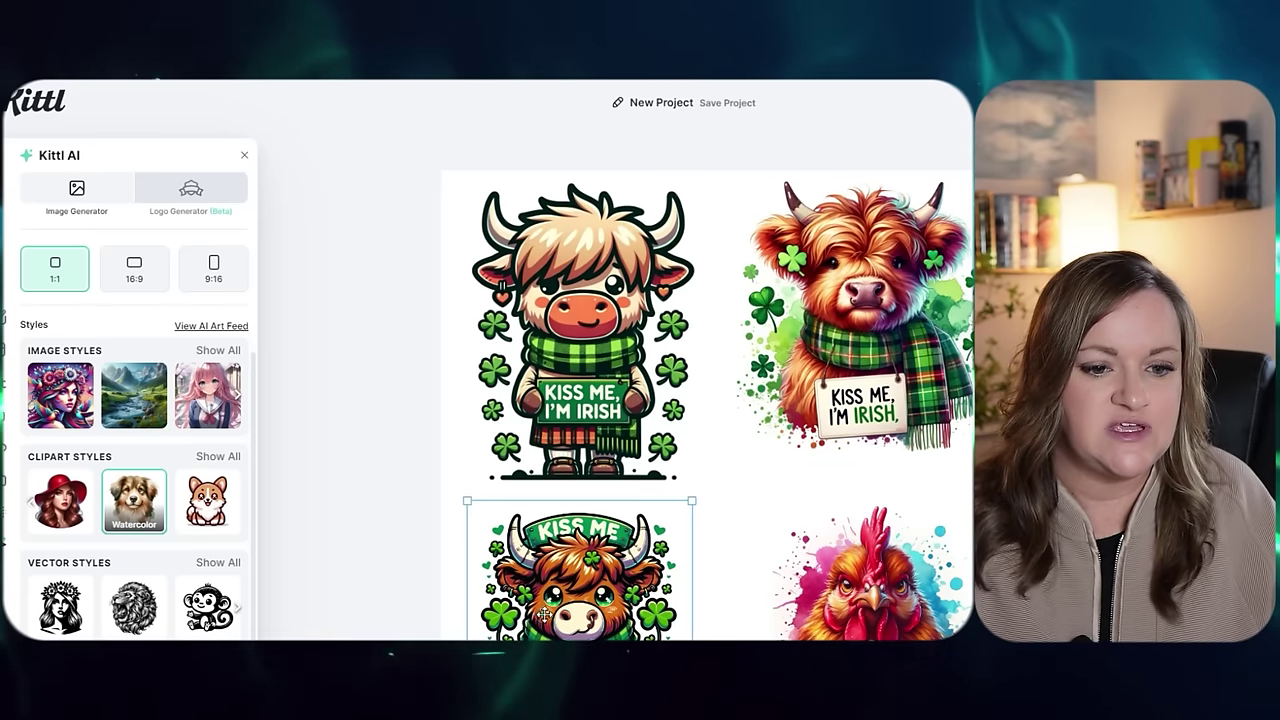
pyautogui.moveTo(690, 500); pyautogui.dragTo(776, 420)
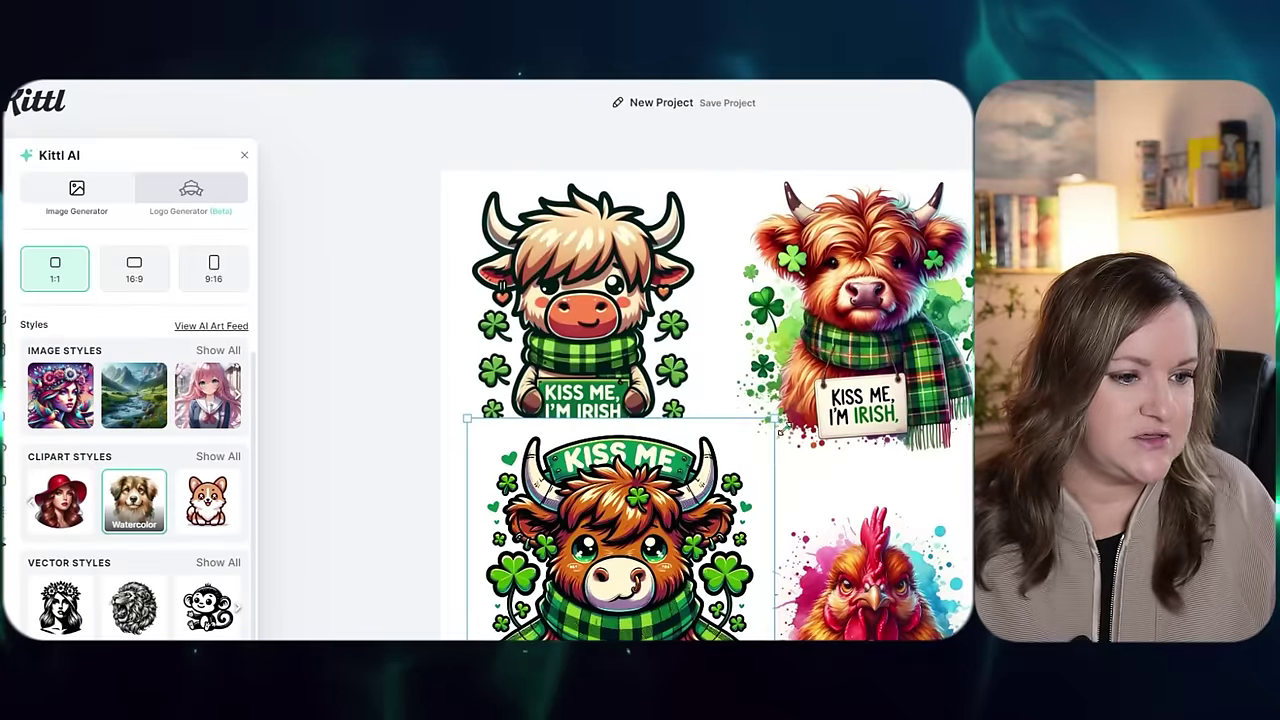
pyautogui.click(229, 458)
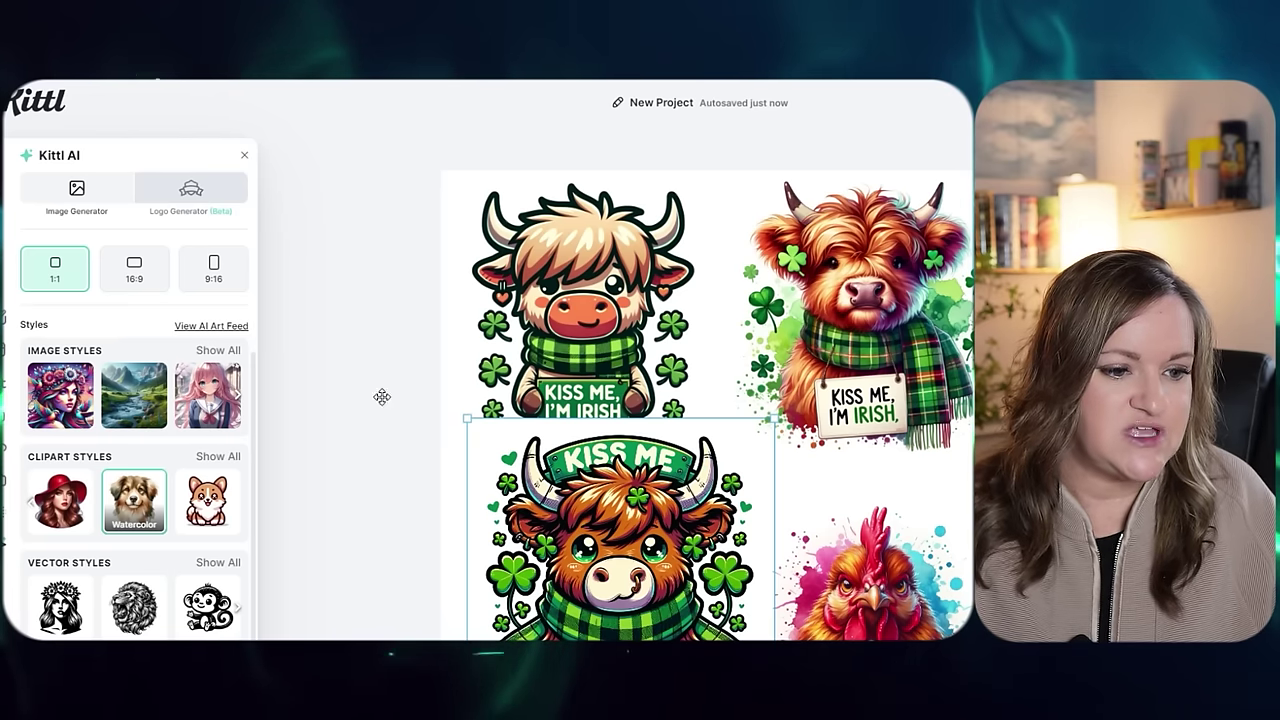
pyautogui.click(214, 457)
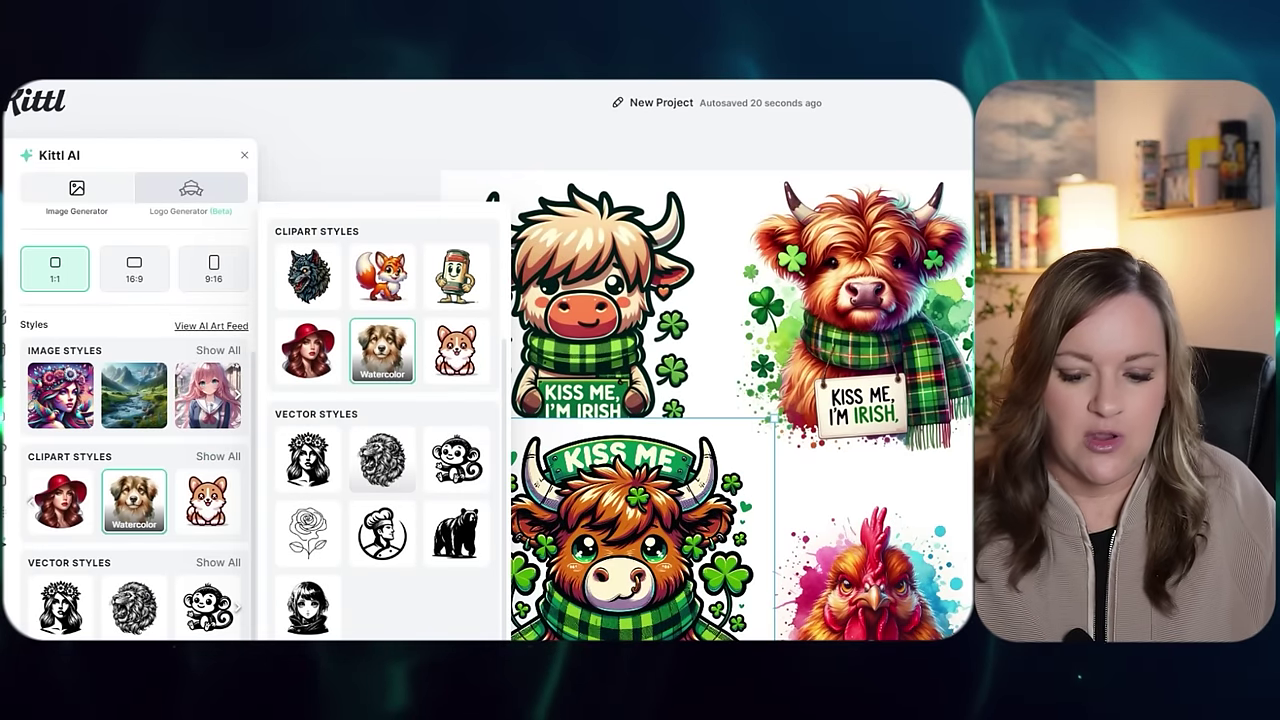
# Delete both cartoon highland cows from the artboard and select the watercolor cow
pyautogui.press('Delete')
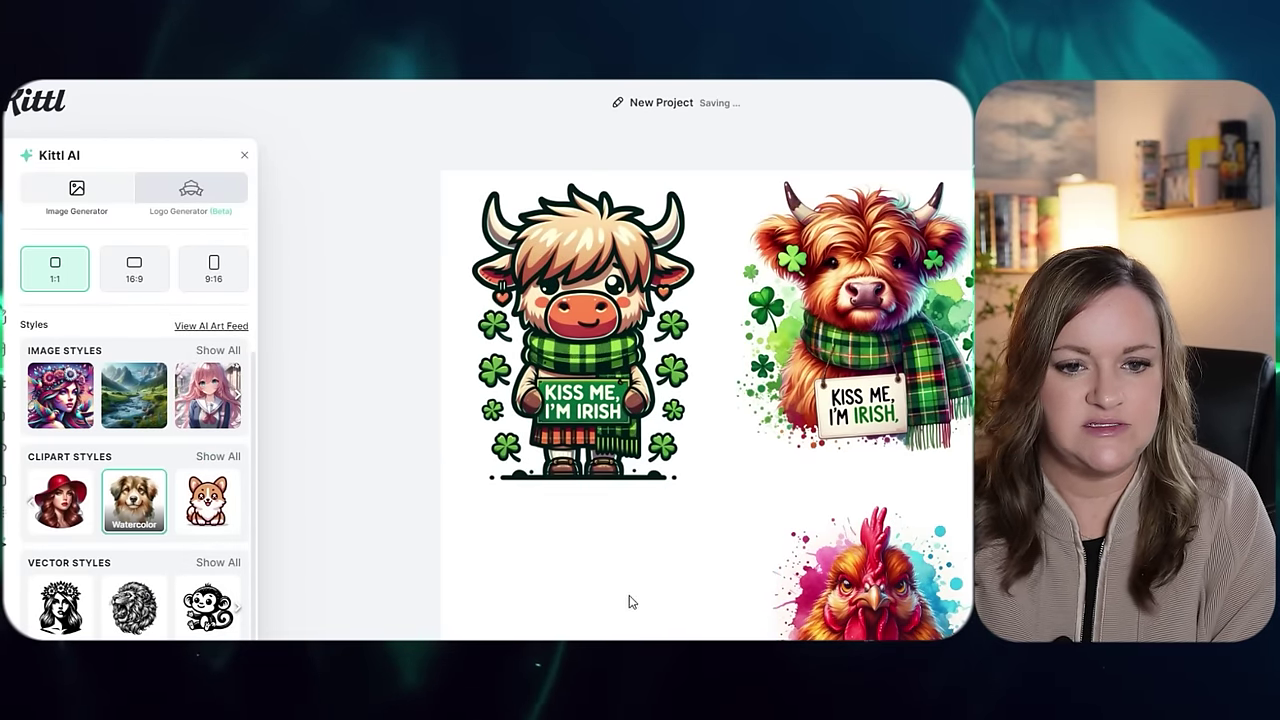
pyautogui.click(580, 490)
pyautogui.press('Delete')
pyautogui.click(846, 275)
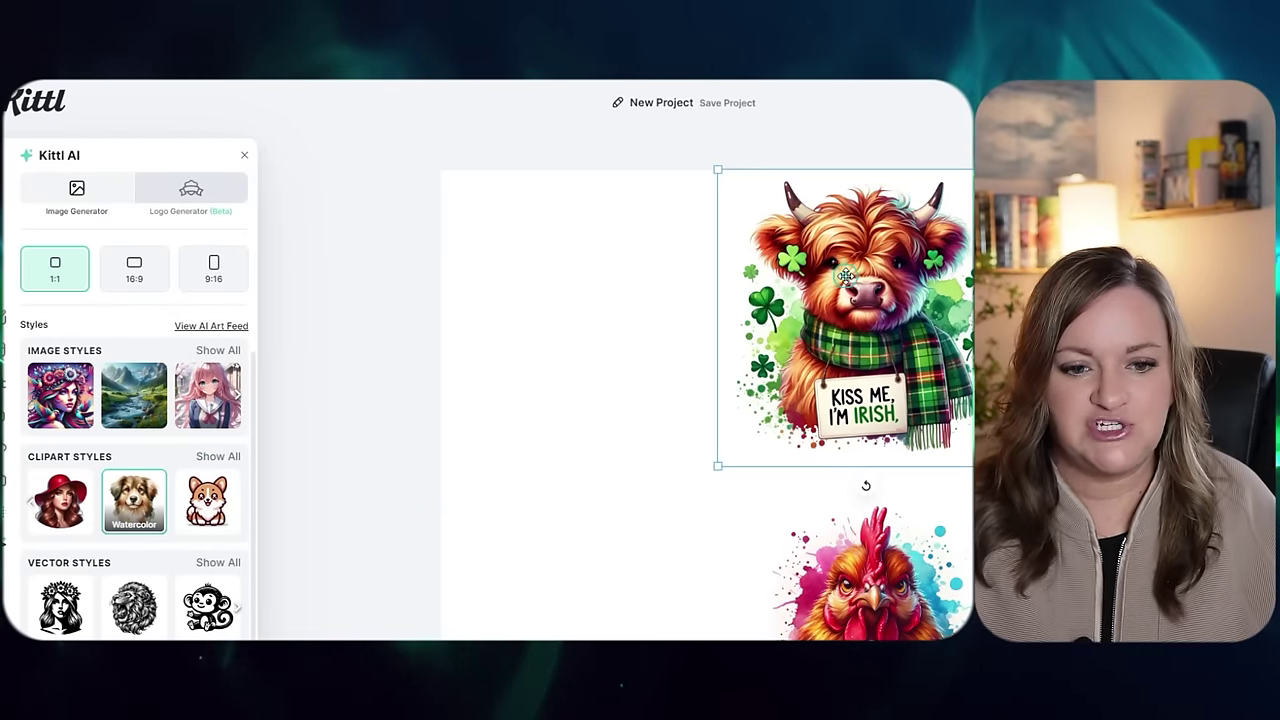
# Delete the watercolor cow, enlarge the script-lettered "Cluck Off" rooster and place it against the artboard's upper edge
pyautogui.press('Delete')
pyautogui.click(895, 570)
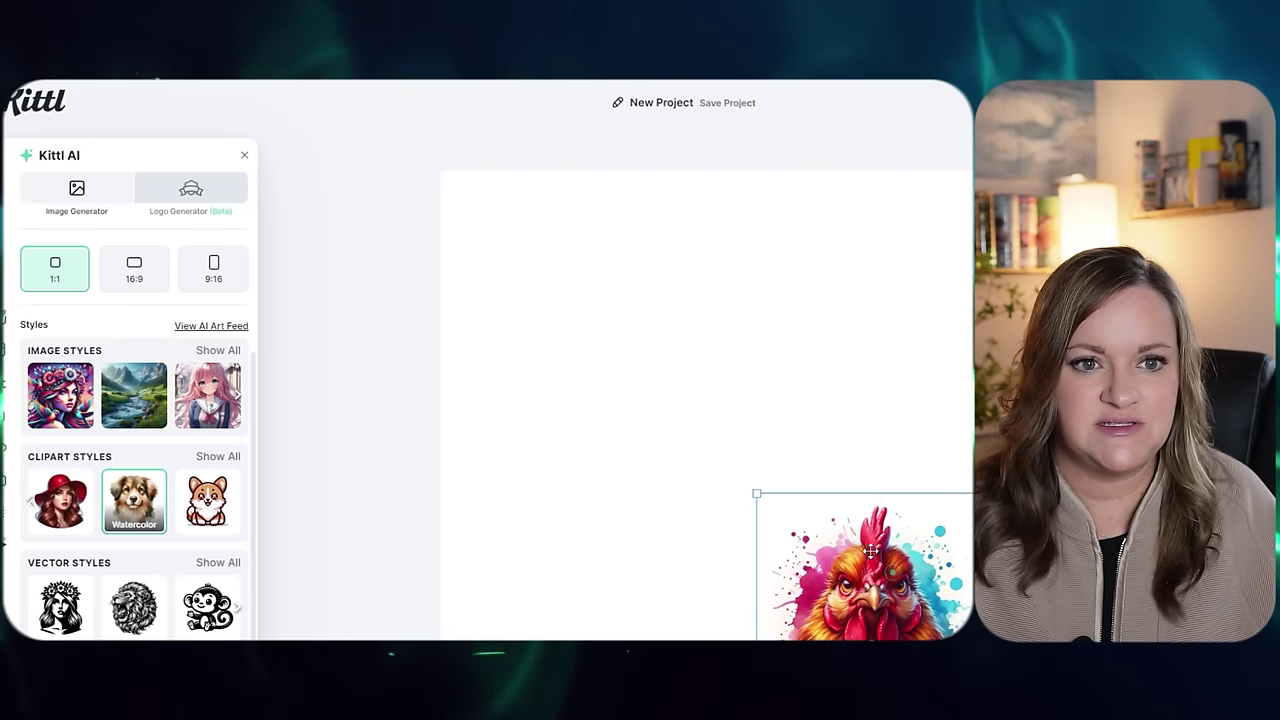
pyautogui.scroll(3, 214, 290)
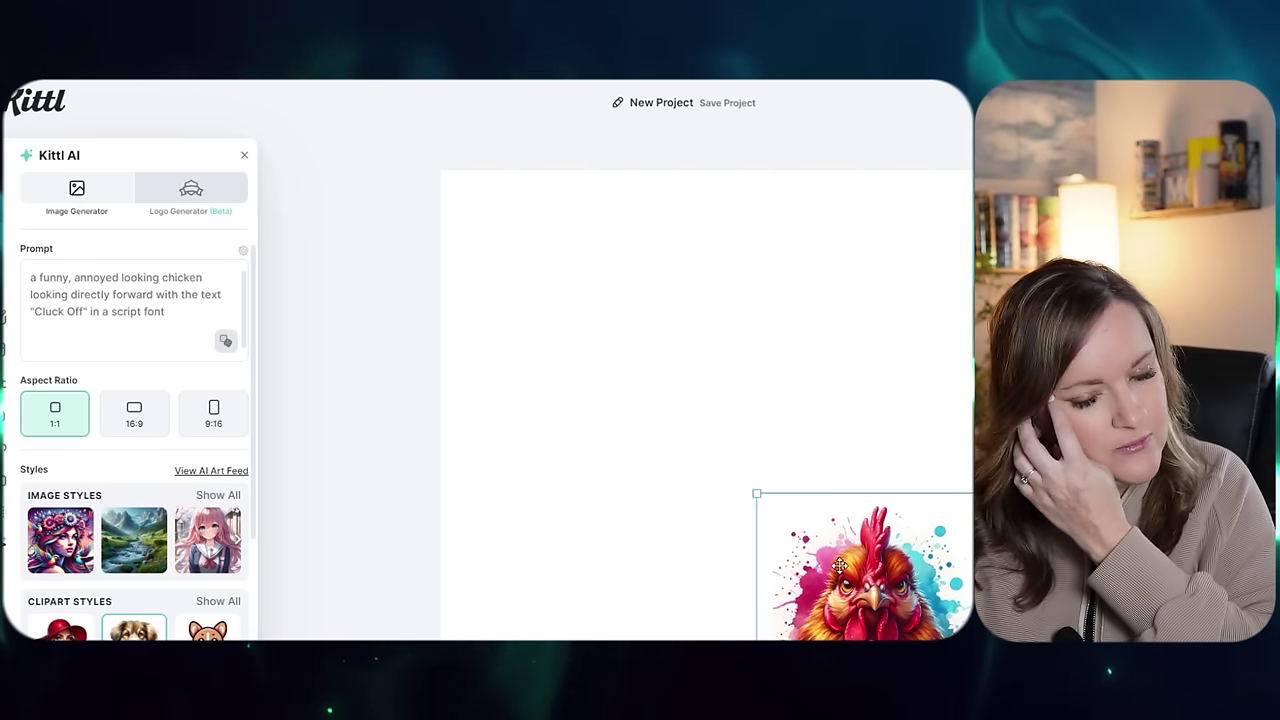
pyautogui.moveTo(755, 491); pyautogui.dragTo(483, 222)
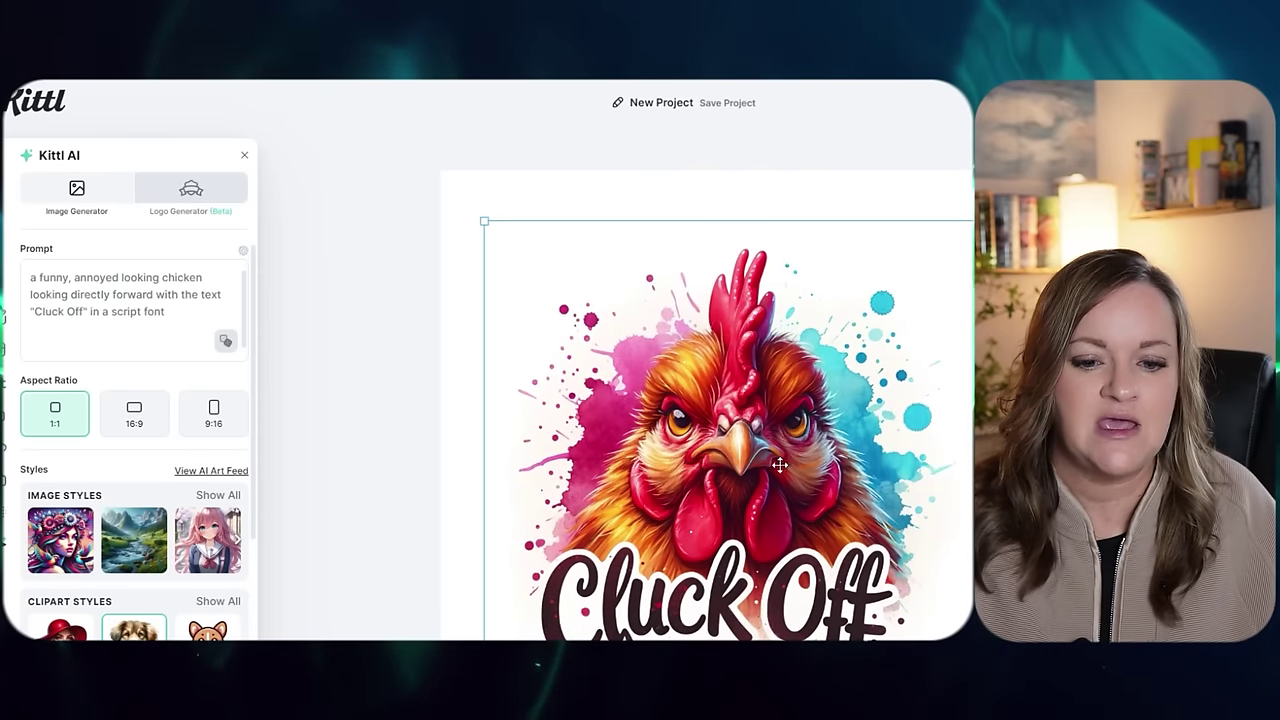
pyautogui.moveTo(782, 438); pyautogui.dragTo(771, 386)
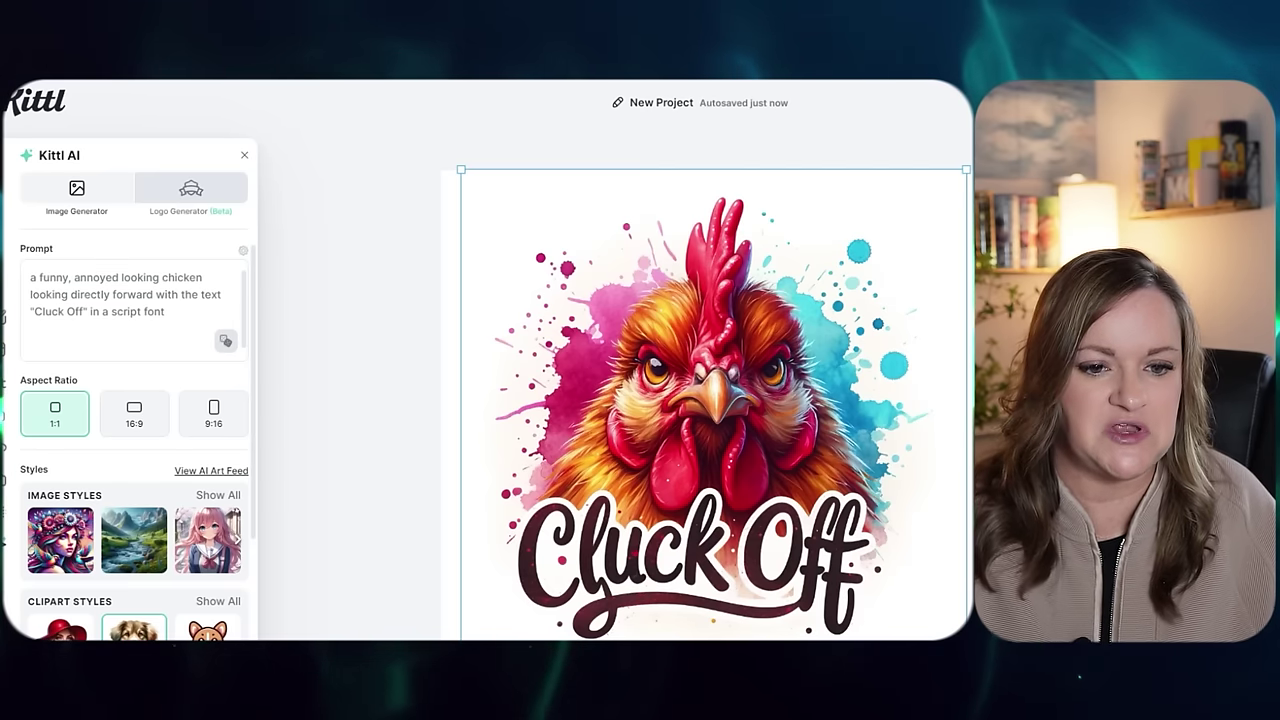
# Shrink the script-lettered rooster and reposition the block-lettered "CLUCK OFF" rooster slightly toward it
pyautogui.moveTo(966, 676); pyautogui.dragTo(780, 431)
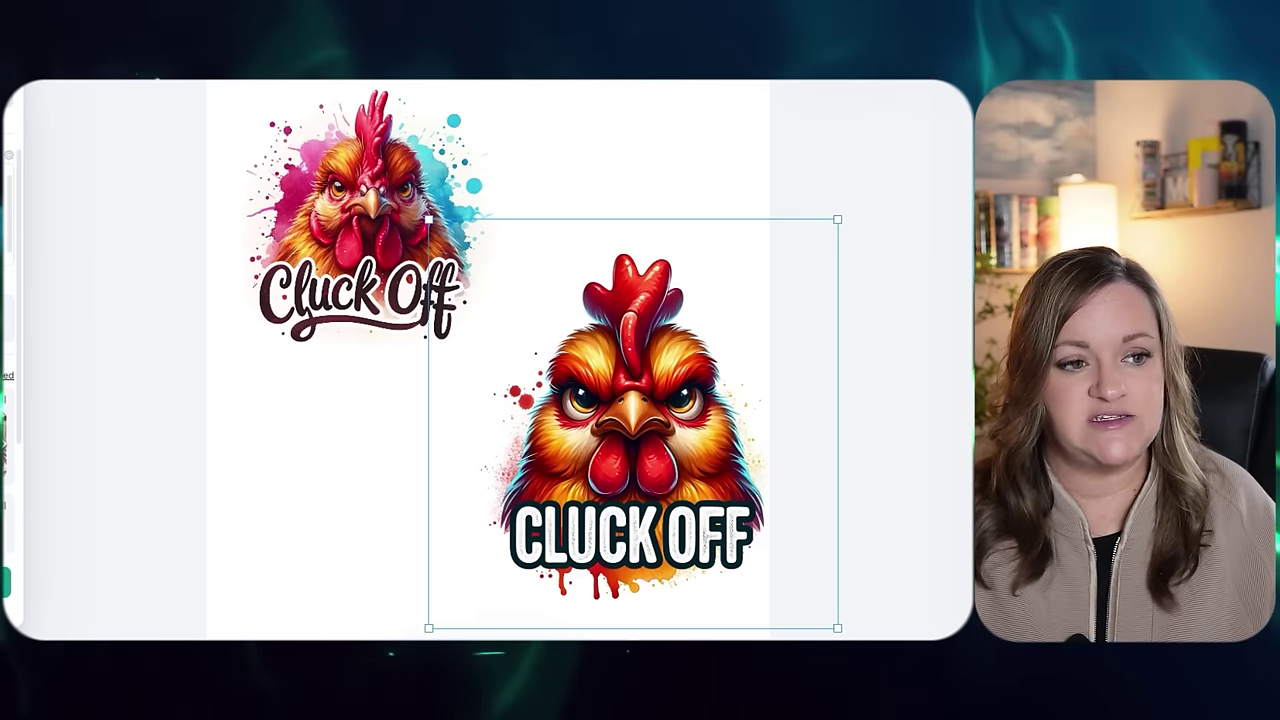
pyautogui.moveTo(156, 246); pyautogui.dragTo(79, 246)
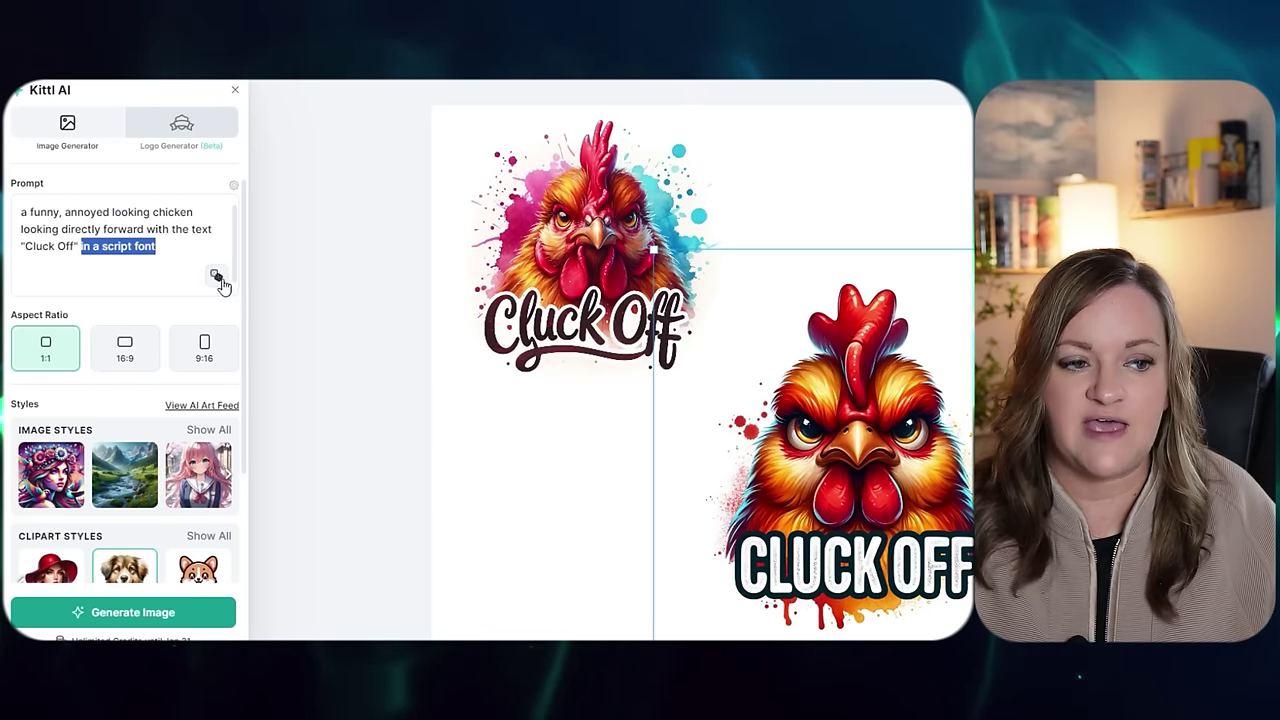
pyautogui.moveTo(886, 505)
pyautogui.mouseDown()
pyautogui.moveTo(848, 500)
pyautogui.moveTo(881, 495)
pyautogui.mouseUp()
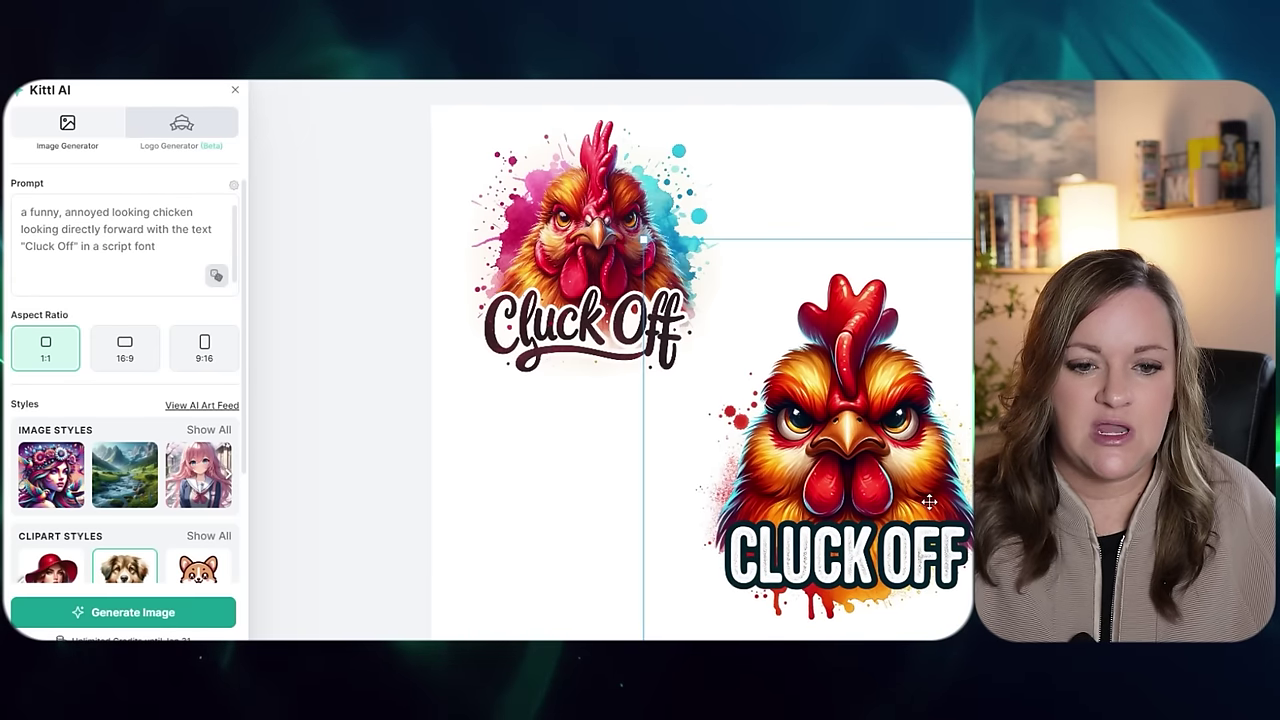
# Look through all clipart and vector styles of the current generator version and select the script-lettered rooster
pyautogui.scroll(-2, 200, 420)
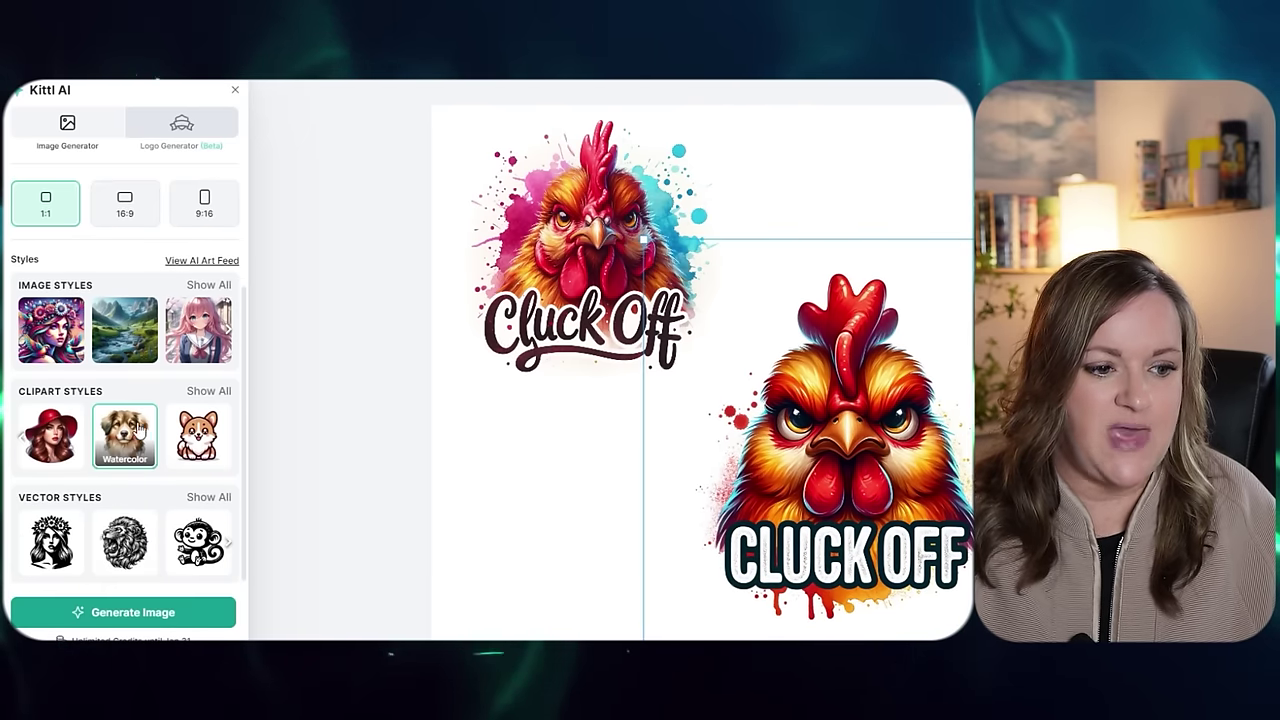
pyautogui.click(210, 393)
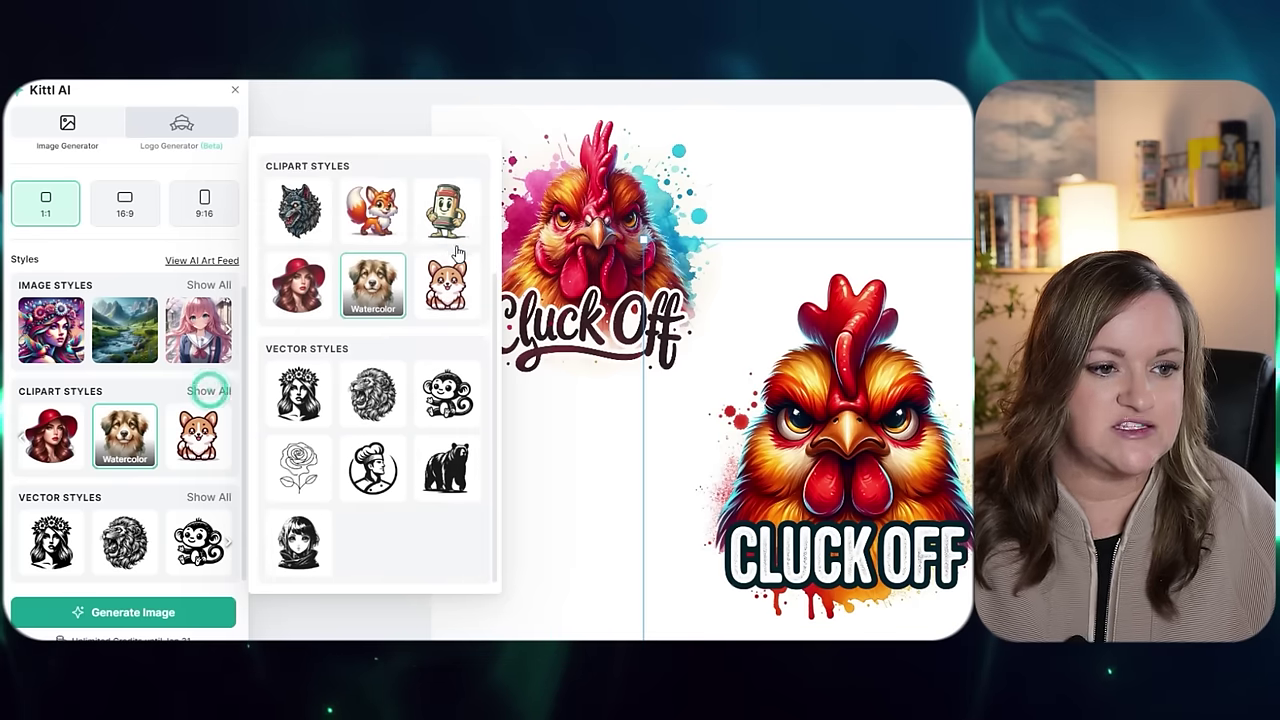
pyautogui.click(520, 240)
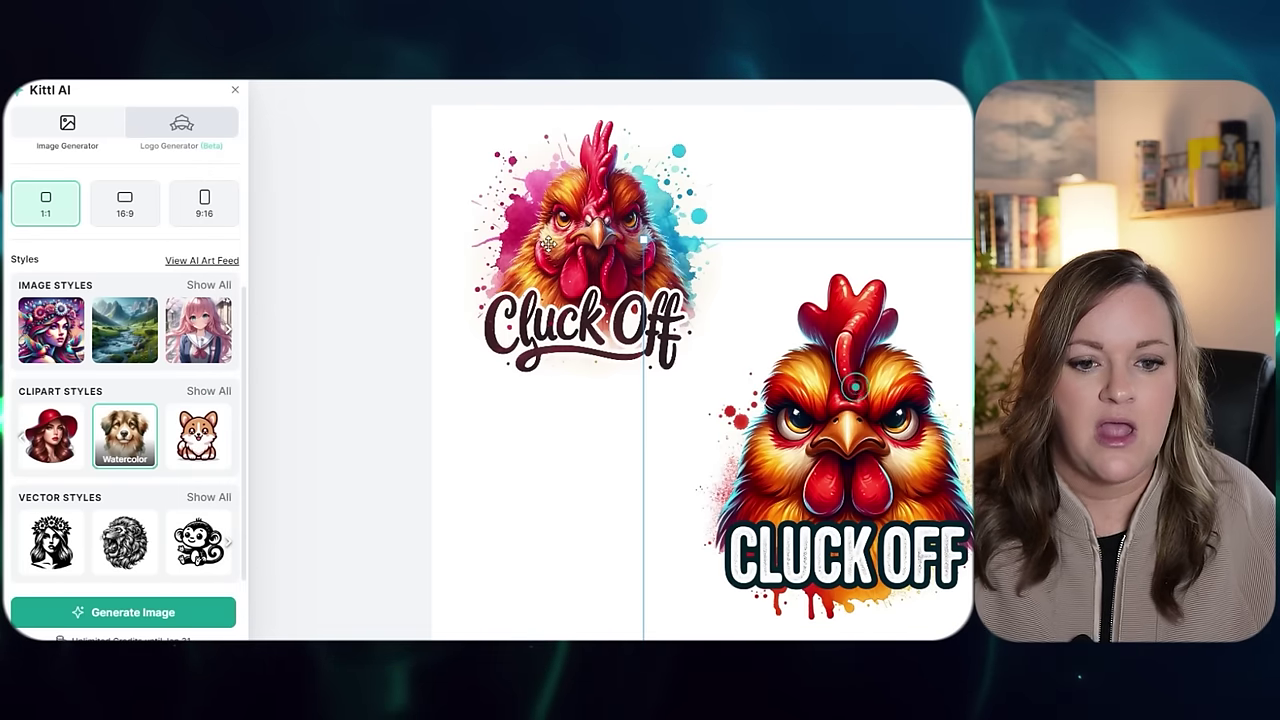
pyautogui.click(555, 250)
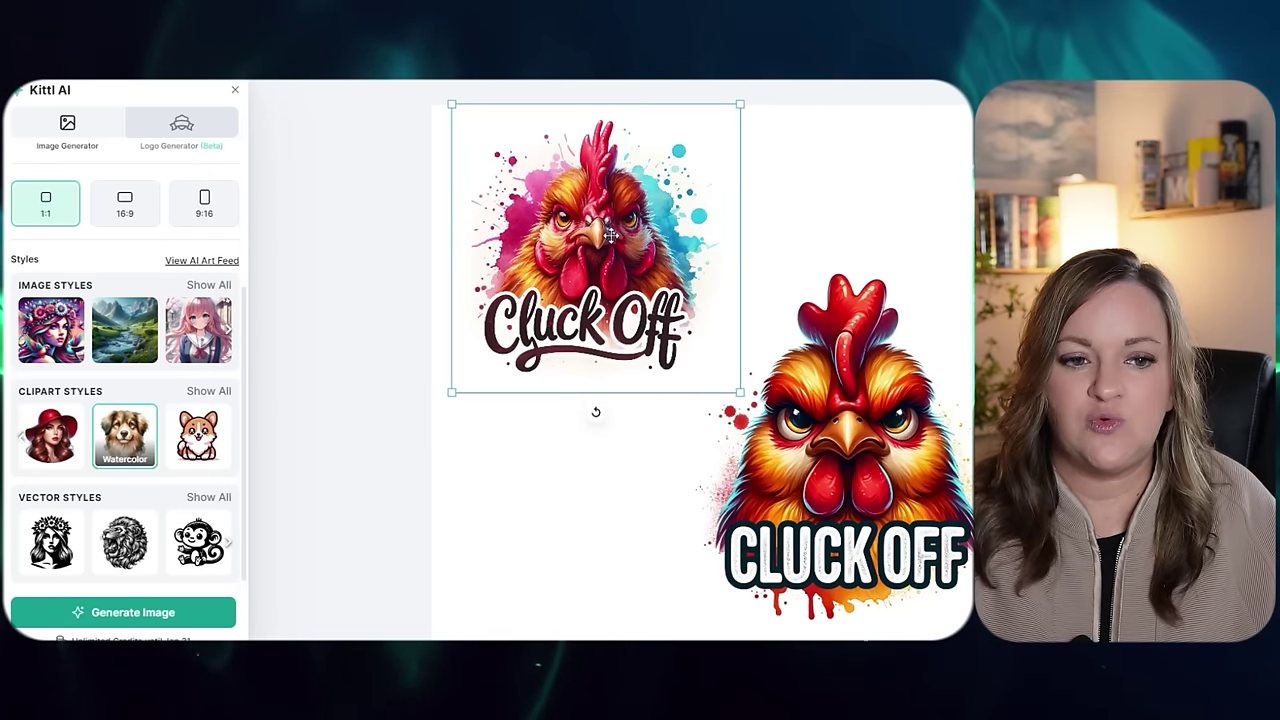
# Switch the image generator to version Kittl AI ImageGen V1.0
pyautogui.scroll(3, 140, 378)
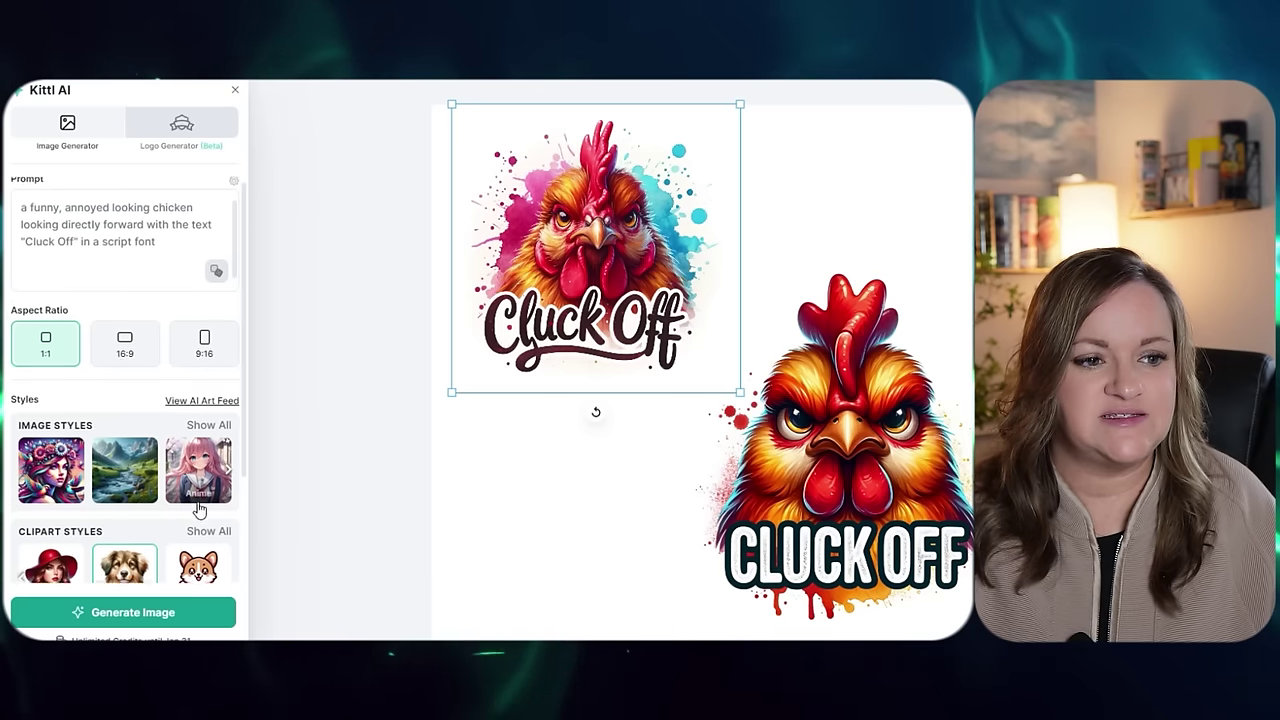
pyautogui.scroll(-3, 198, 510)
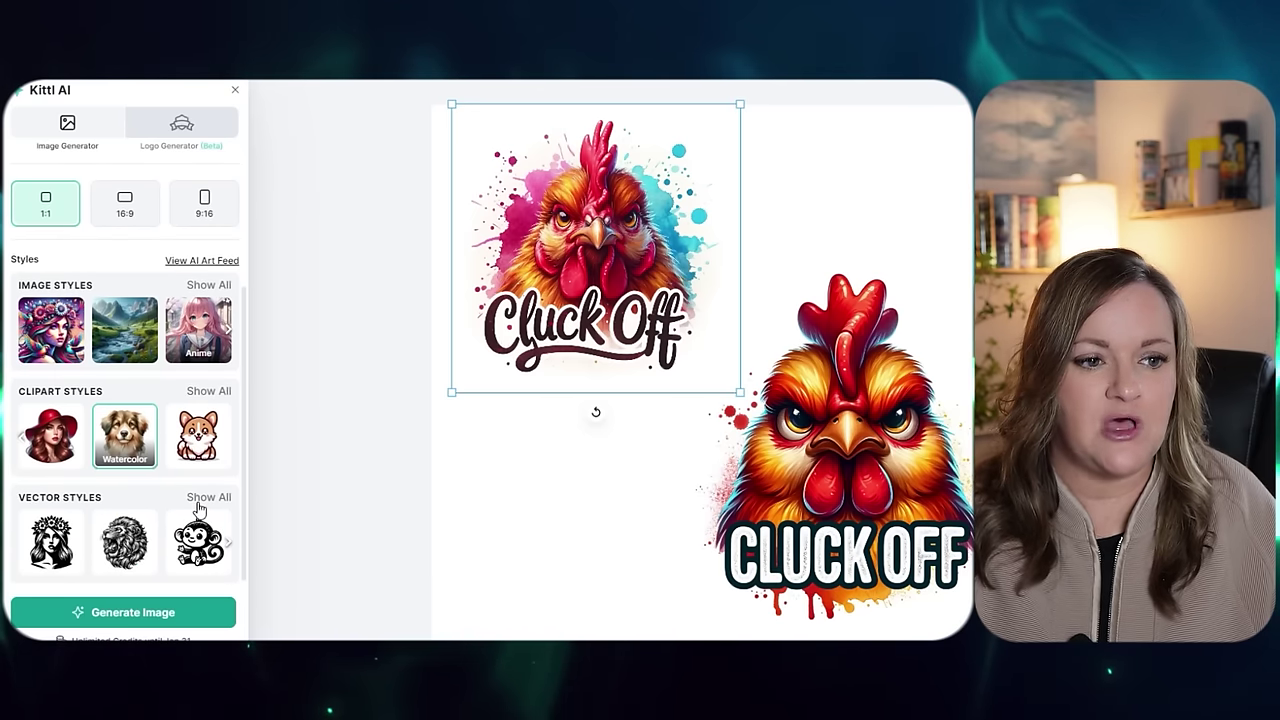
pyautogui.click(329, 254)
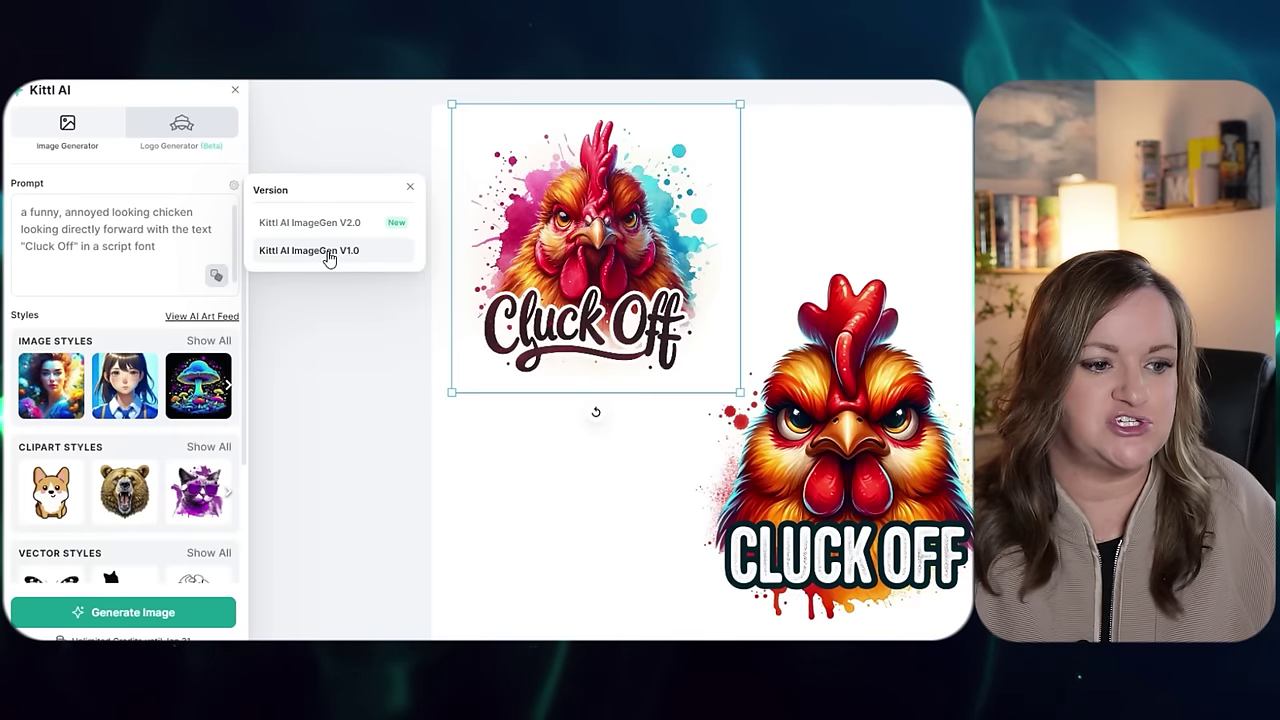
# Choose the T-Shirt Graphic clipart style and generate an image from the existing annoyed-chicken "Cluck Off" prompt
pyautogui.scroll(-3, 181, 296)
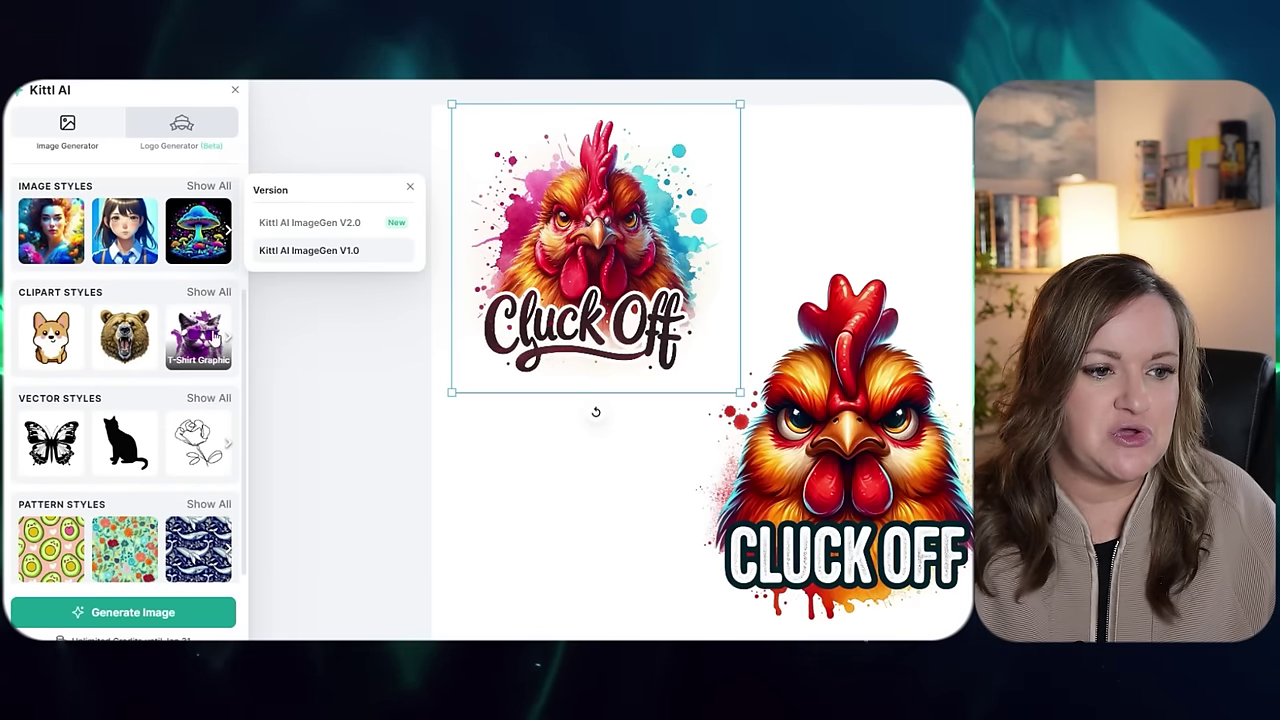
pyautogui.click(205, 292)
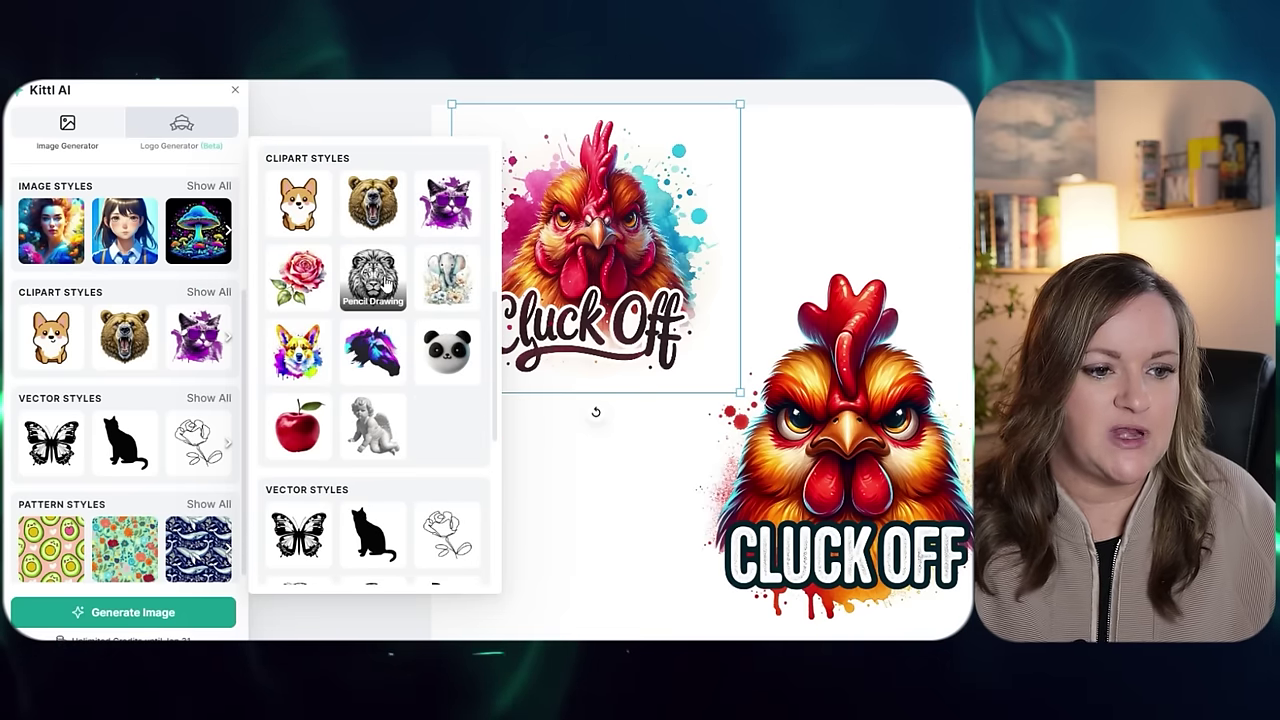
pyautogui.scroll(3, 460, 290)
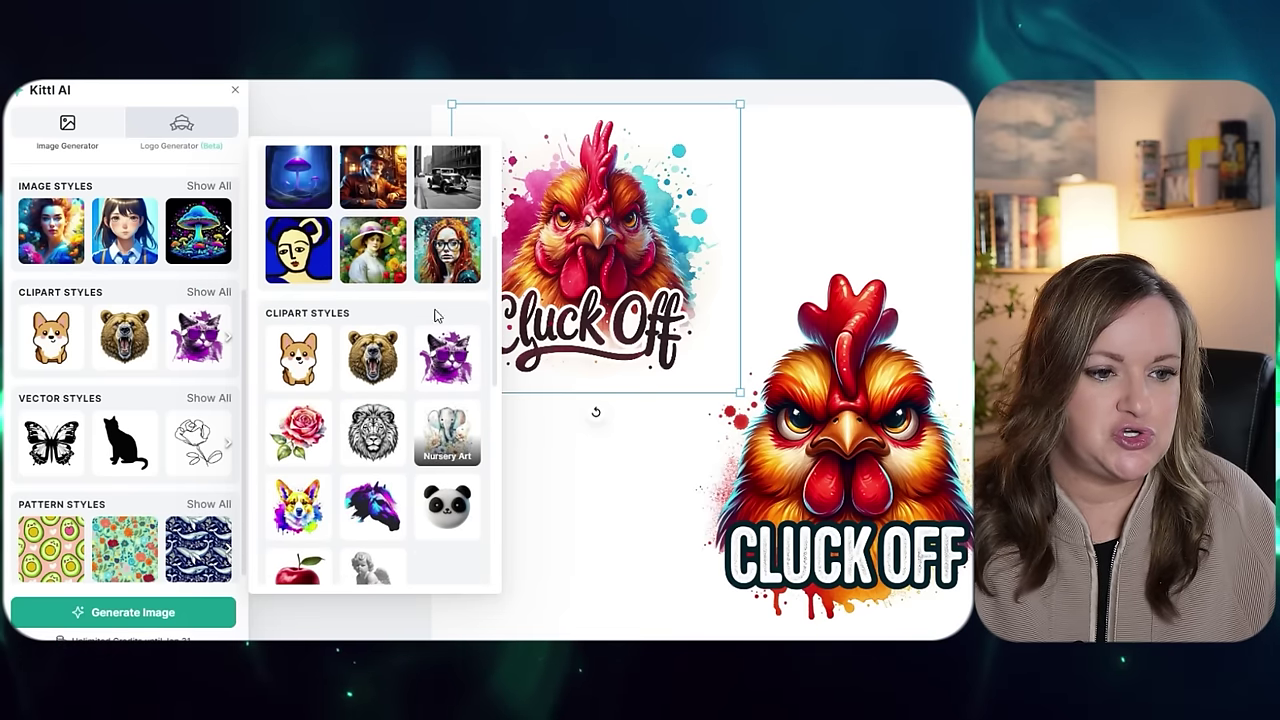
pyautogui.click(456, 362)
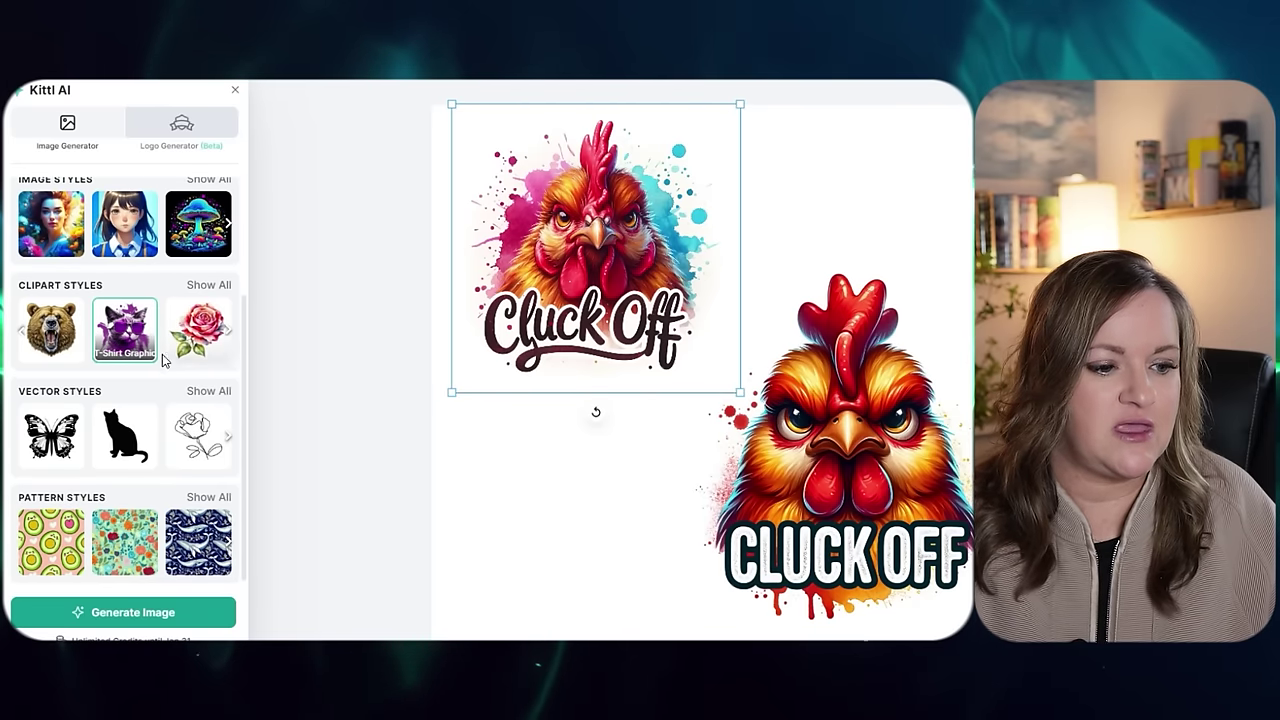
pyautogui.scroll(3, 162, 354)
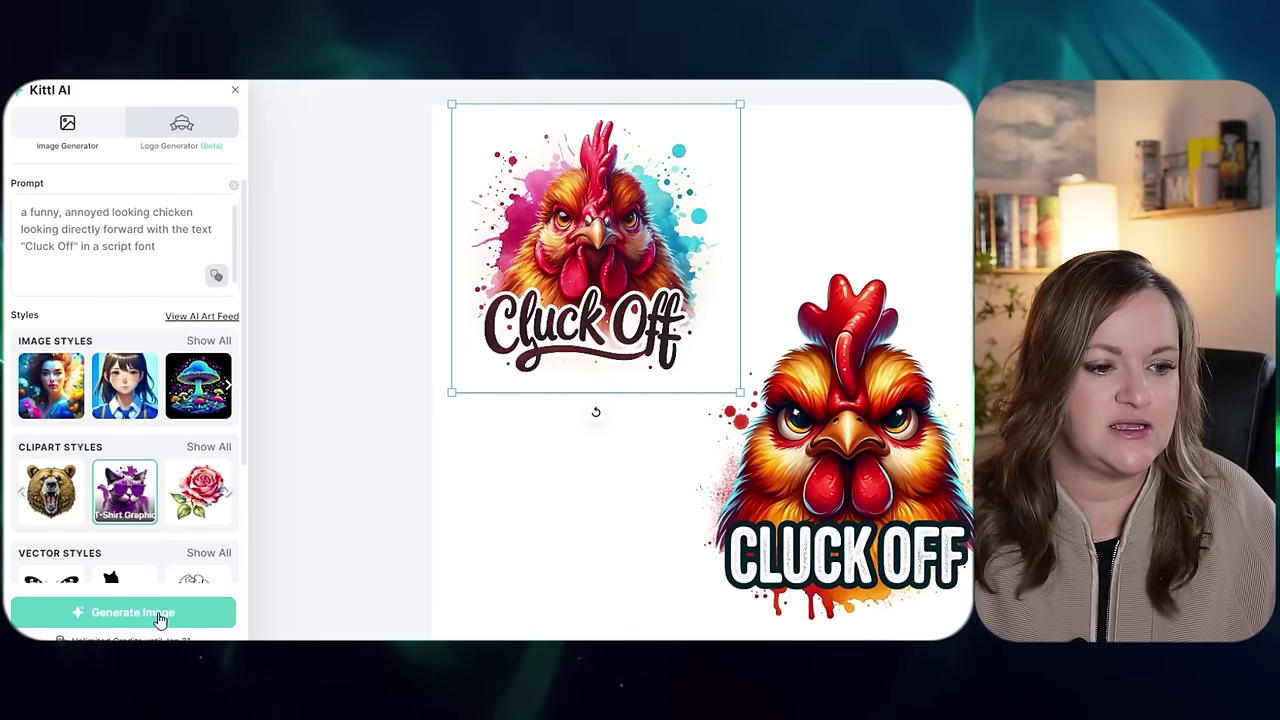
pyautogui.click(118, 612)
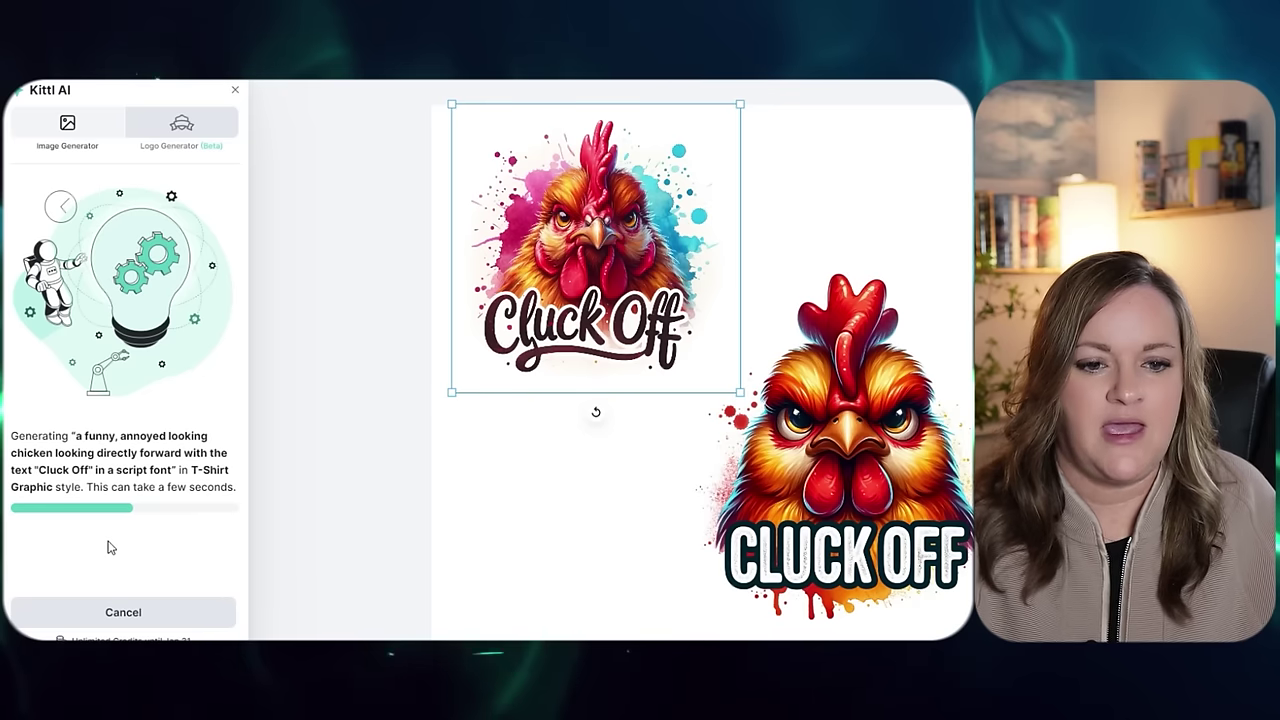
# Enlarge the generated white chicken, move it over the script-lettered rooster for inspection and delete it
pyautogui.scroll(-4, 110, 548)
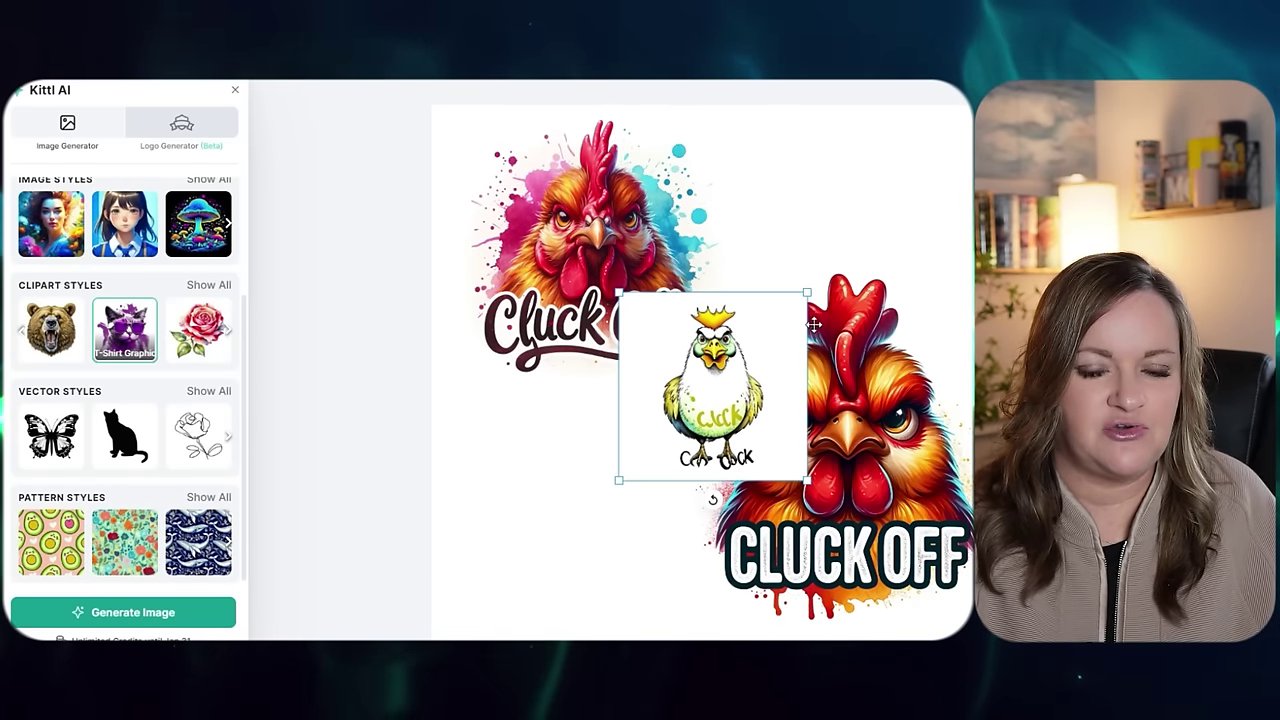
pyautogui.moveTo(615, 484); pyautogui.dragTo(520, 578)
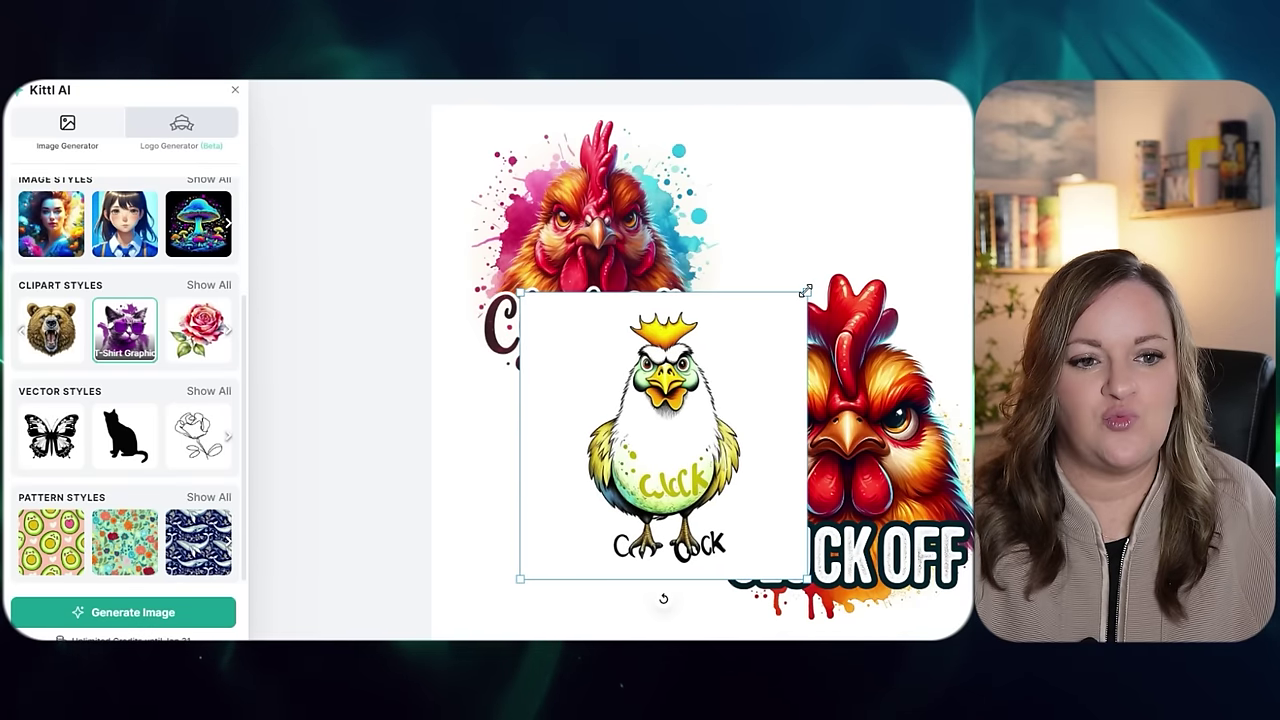
pyautogui.moveTo(805, 290); pyautogui.dragTo(971, 121)
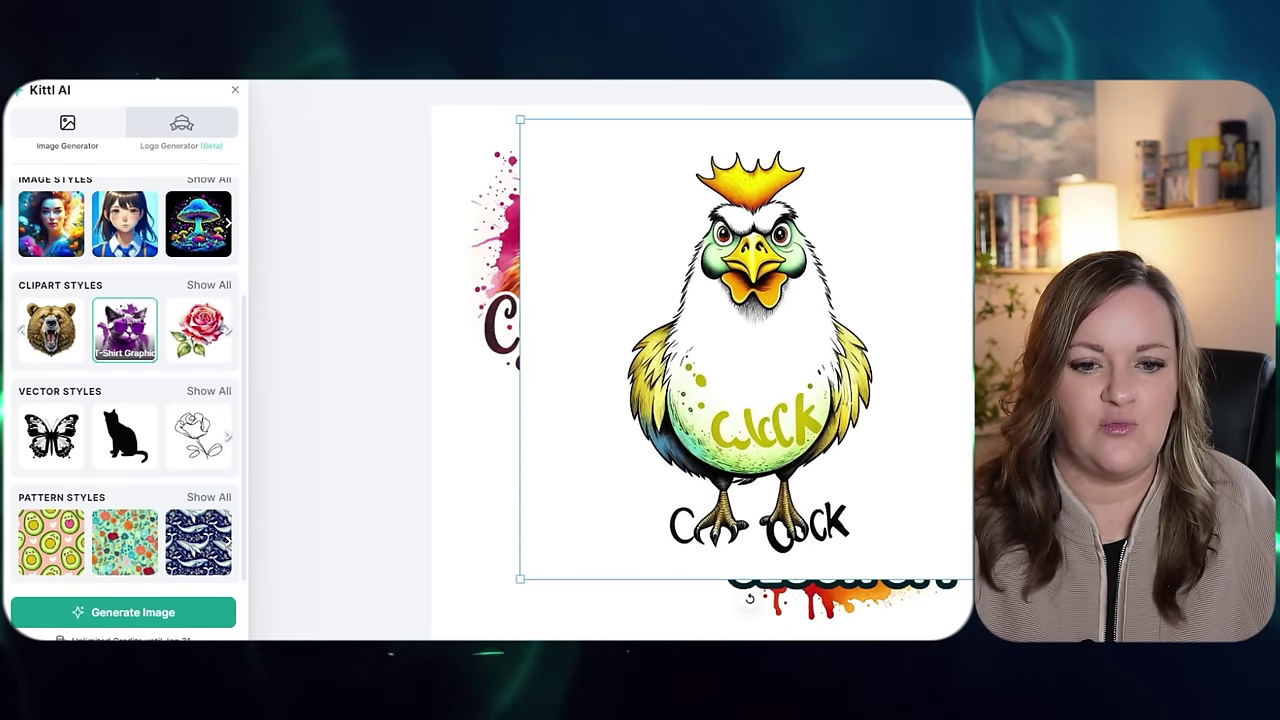
pyautogui.moveTo(763, 320); pyautogui.dragTo(888, 248)
pyautogui.moveTo(870, 345); pyautogui.dragTo(584, 319)
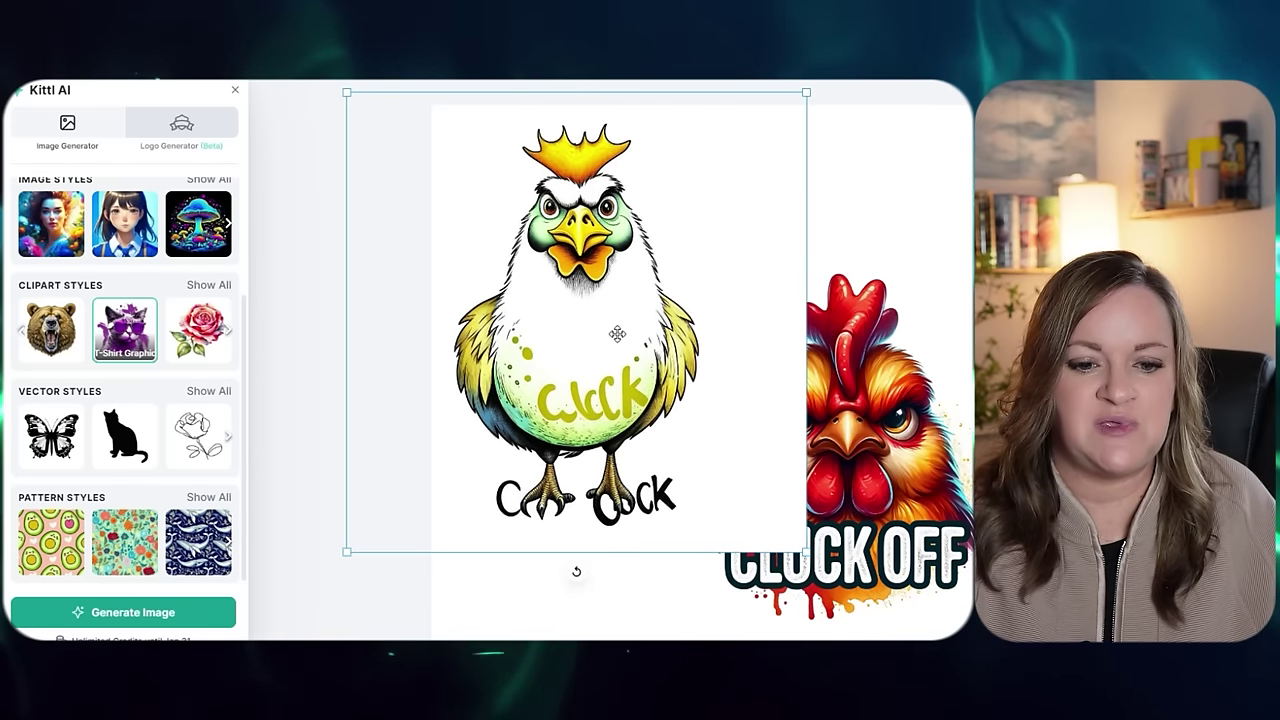
pyautogui.press('Delete')
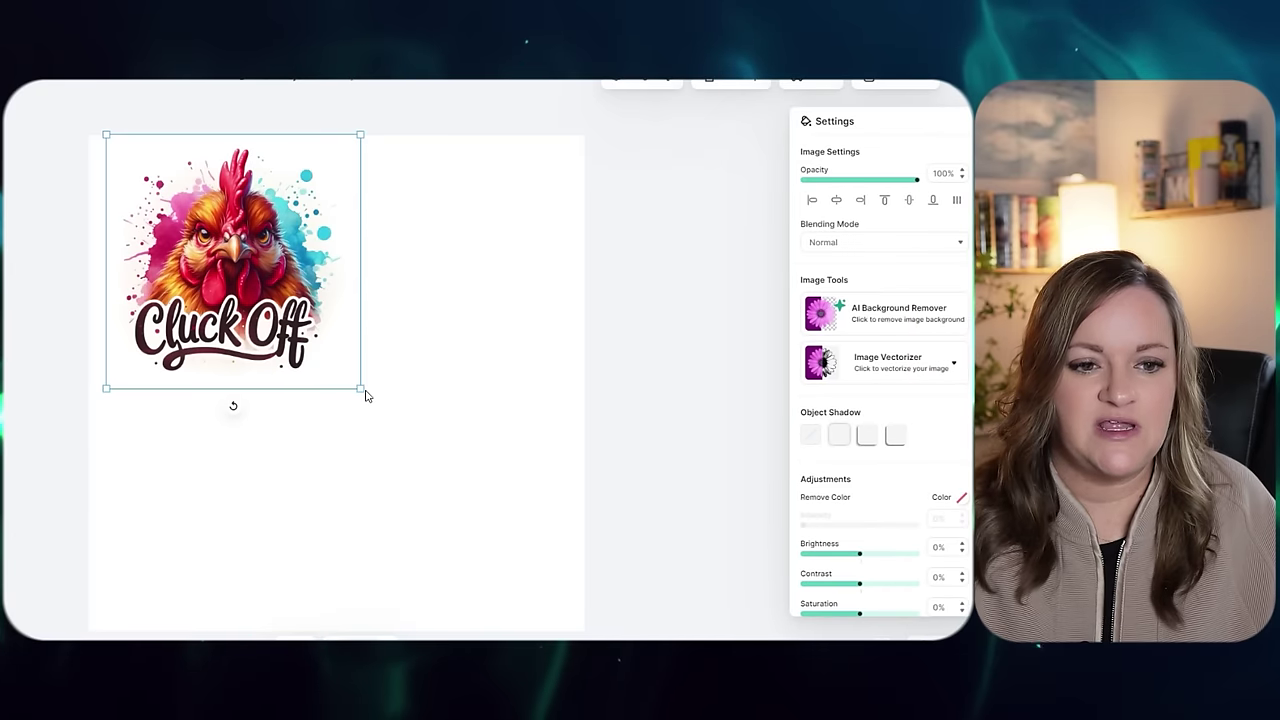
# Enlarge the script-lettered "Cluck Off" rooster until it nearly fills the artboard
pyautogui.moveTo(365, 396); pyautogui.dragTo(577, 506)
pyautogui.click(362, 388)
pyautogui.moveTo(362, 388); pyautogui.dragTo(543, 629)
pyautogui.moveTo(397, 470); pyautogui.dragTo(388, 482)
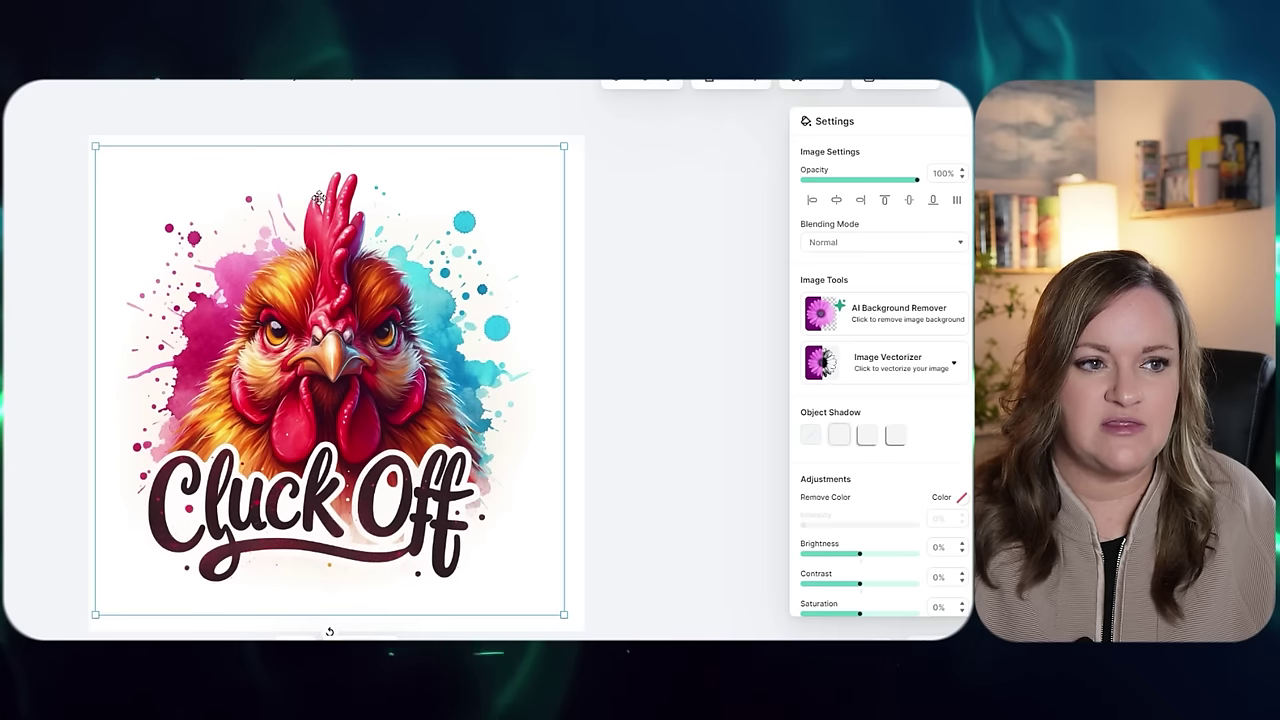
# Center the rooster on the artboard and remove its background with the AI Background Remover
pyautogui.click(907, 84)
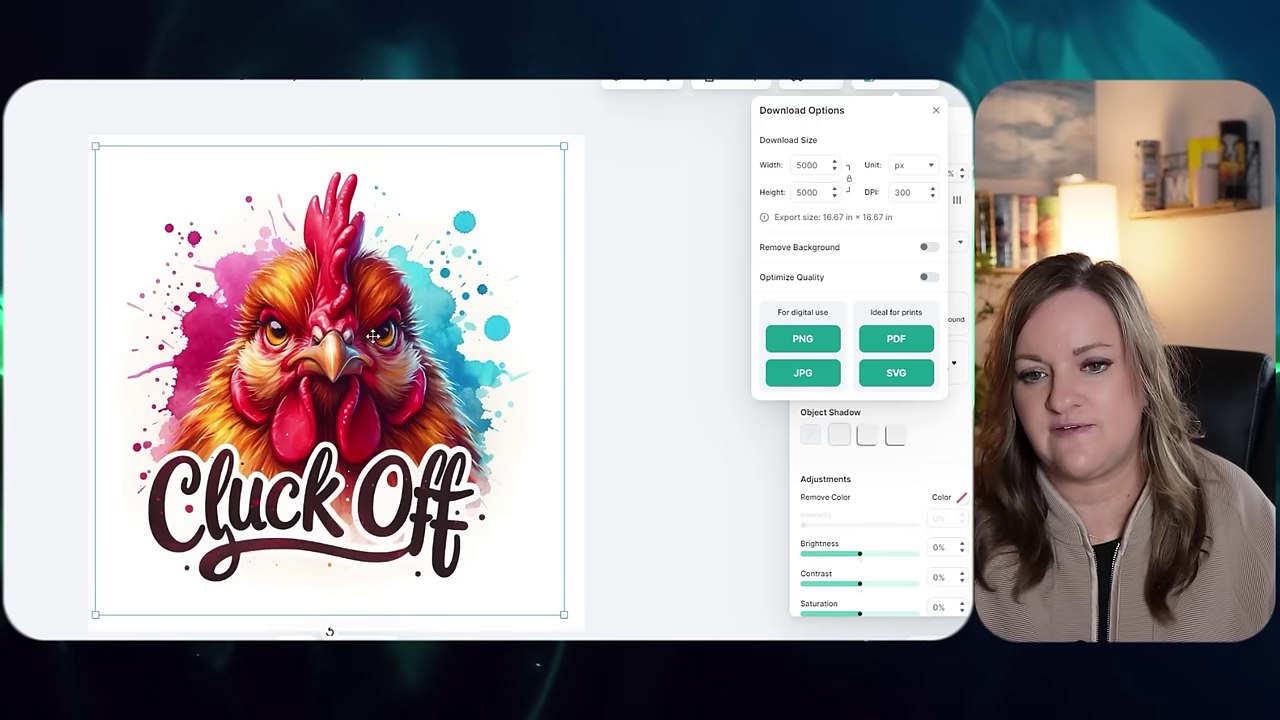
pyautogui.click(348, 400)
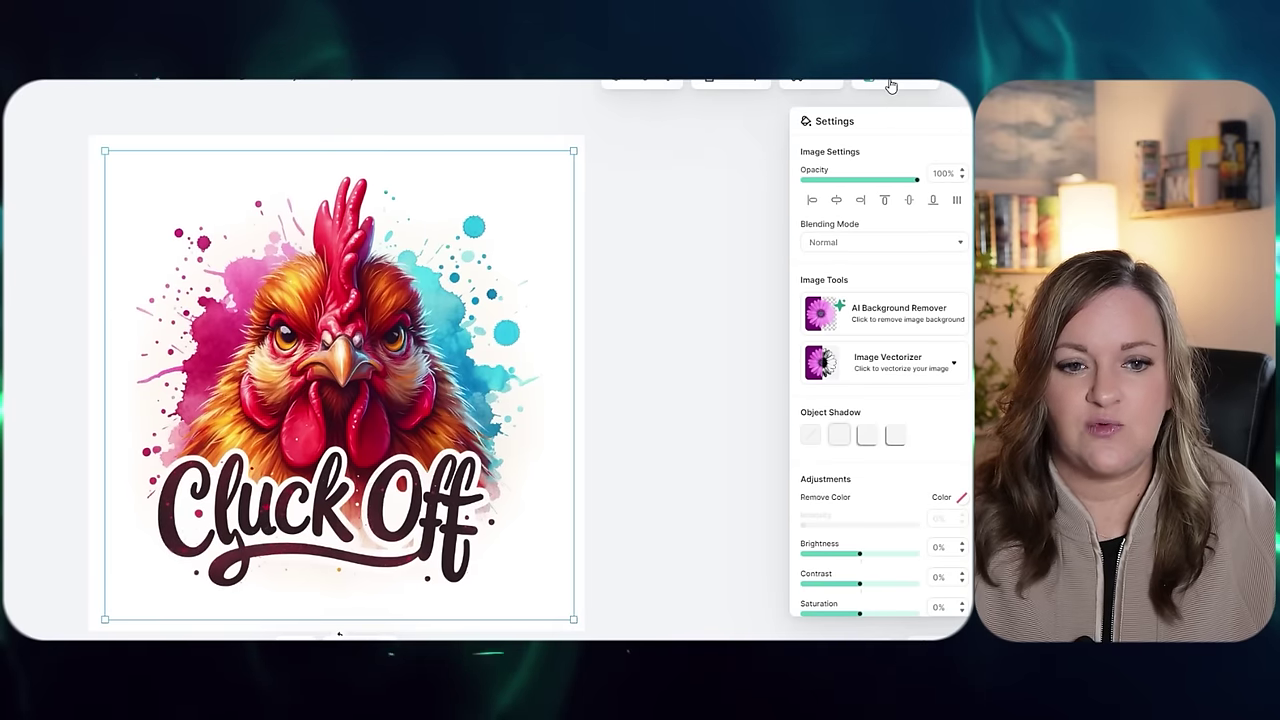
pyautogui.click(890, 86)
pyautogui.click(365, 312)
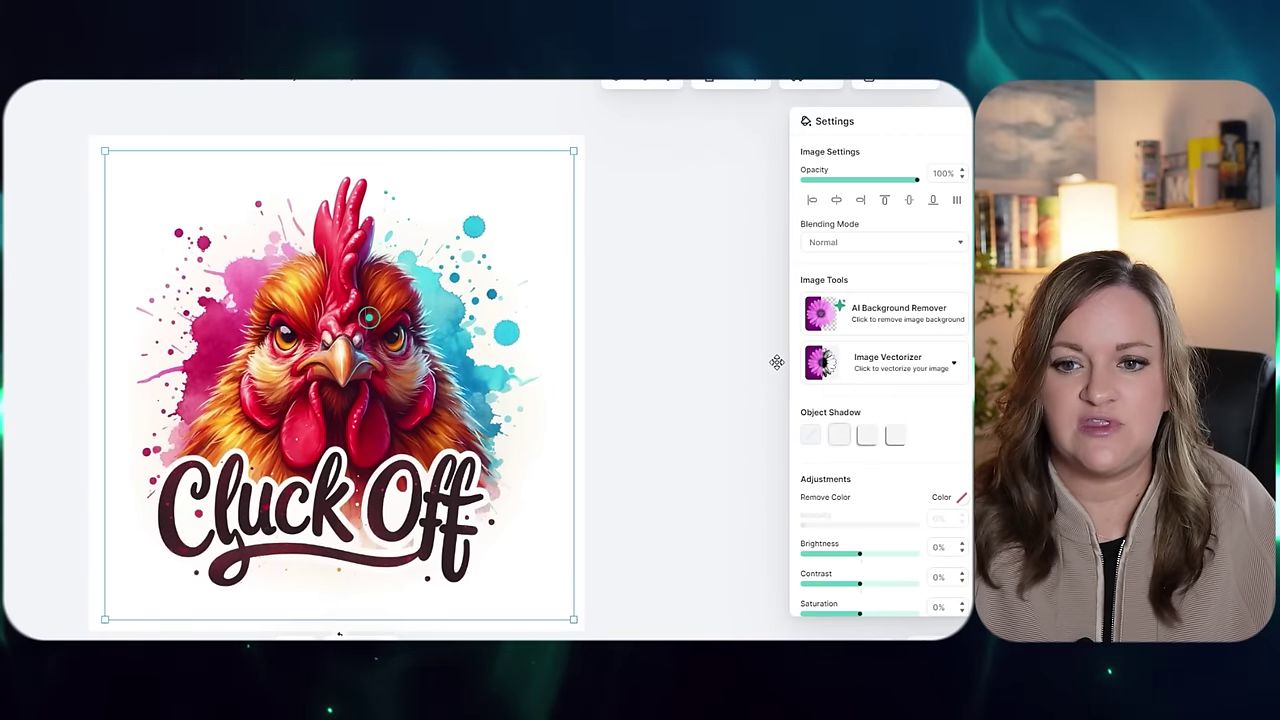
pyautogui.click(893, 310)
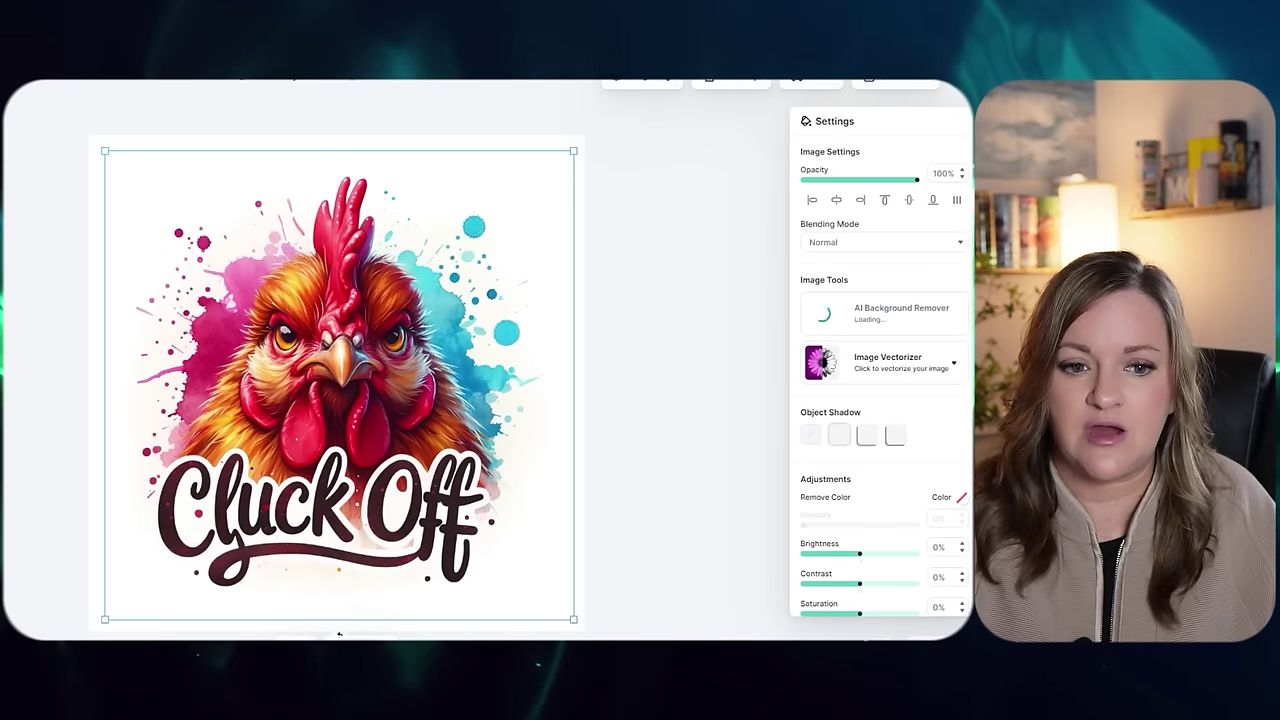
# Enable Remove Background and Optimize Quality for the 5000 × 5000 px export and download it as PNG
pyautogui.click(909, 82)
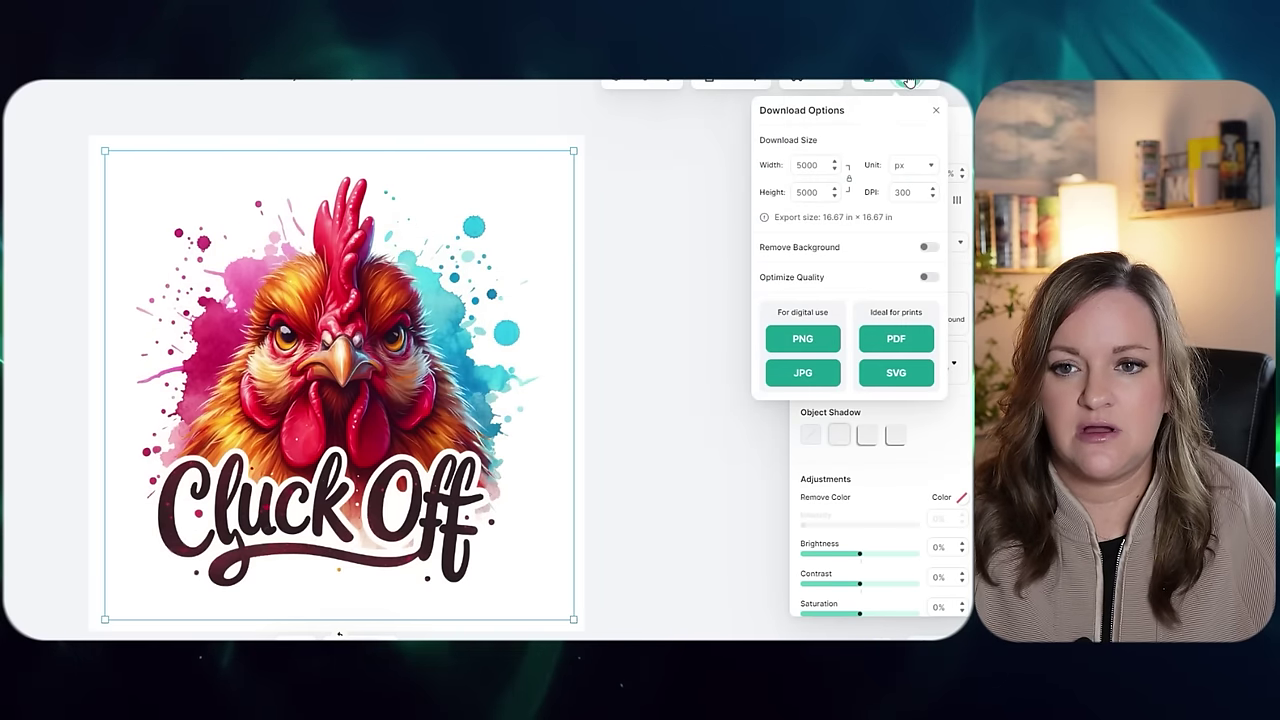
pyautogui.click(930, 248)
pyautogui.click(932, 278)
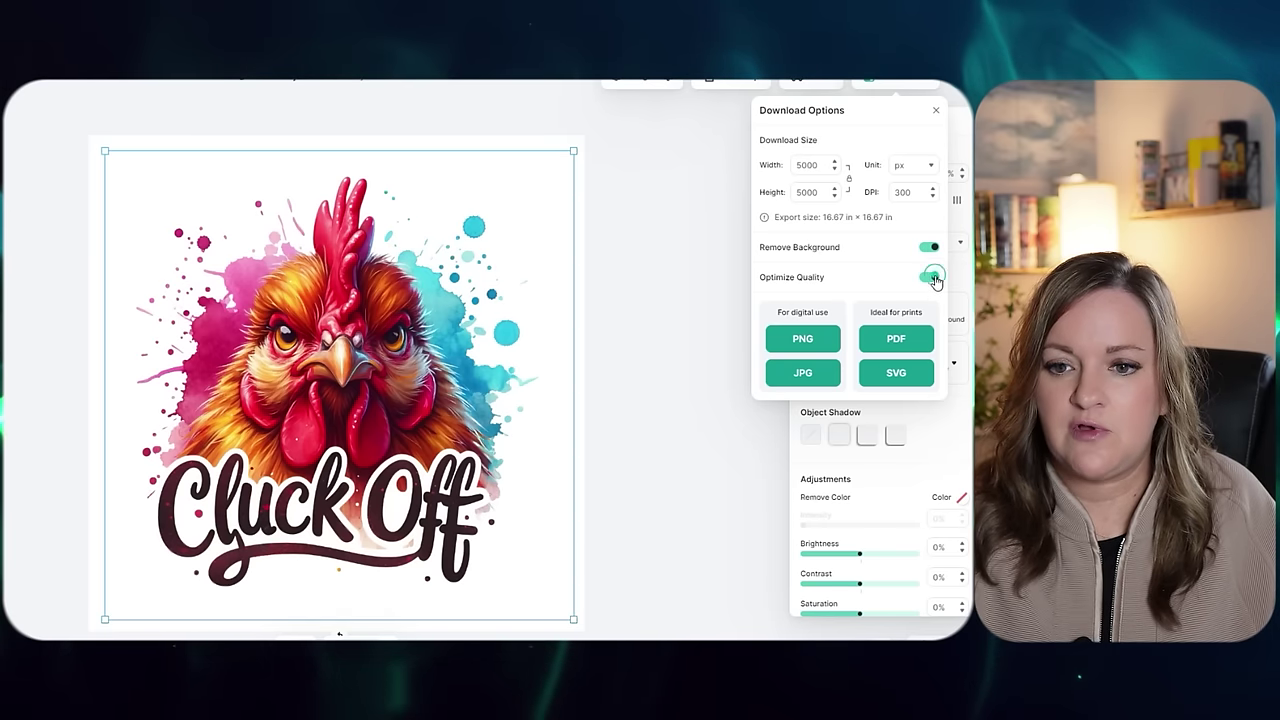
pyautogui.click(805, 342)
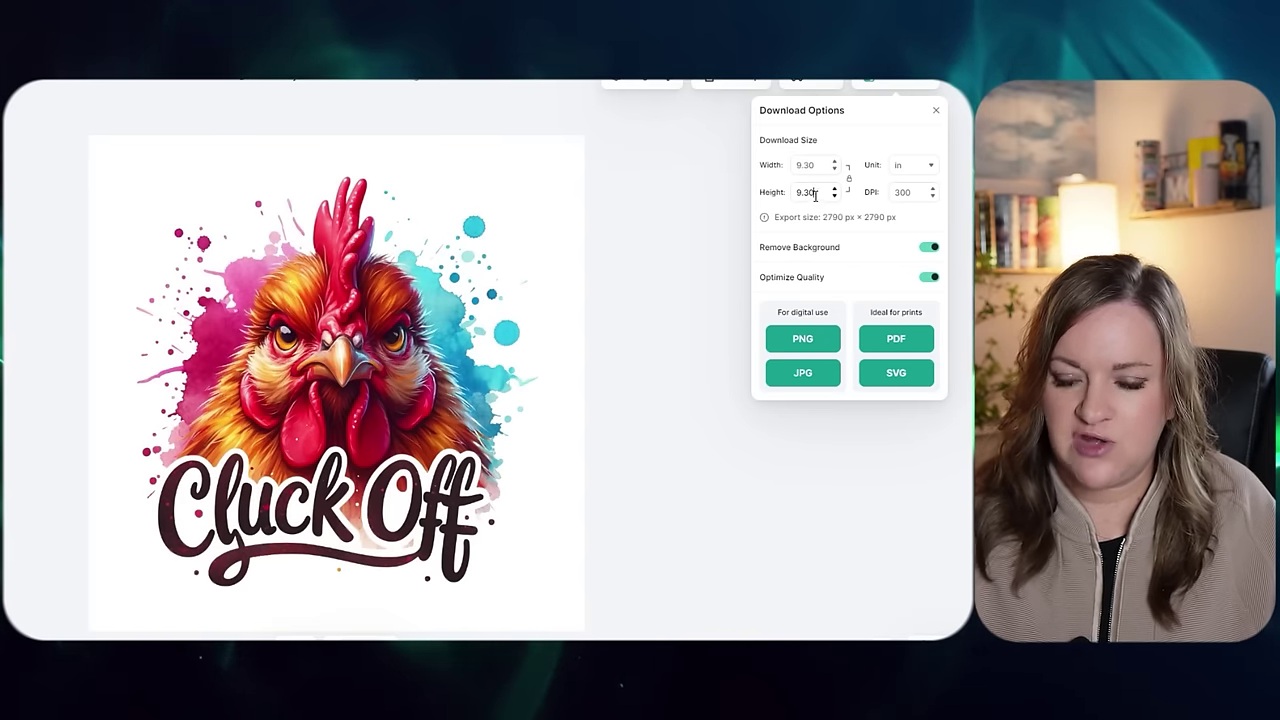
# Try to set the download height to 8.2 in
pyautogui.write('8')
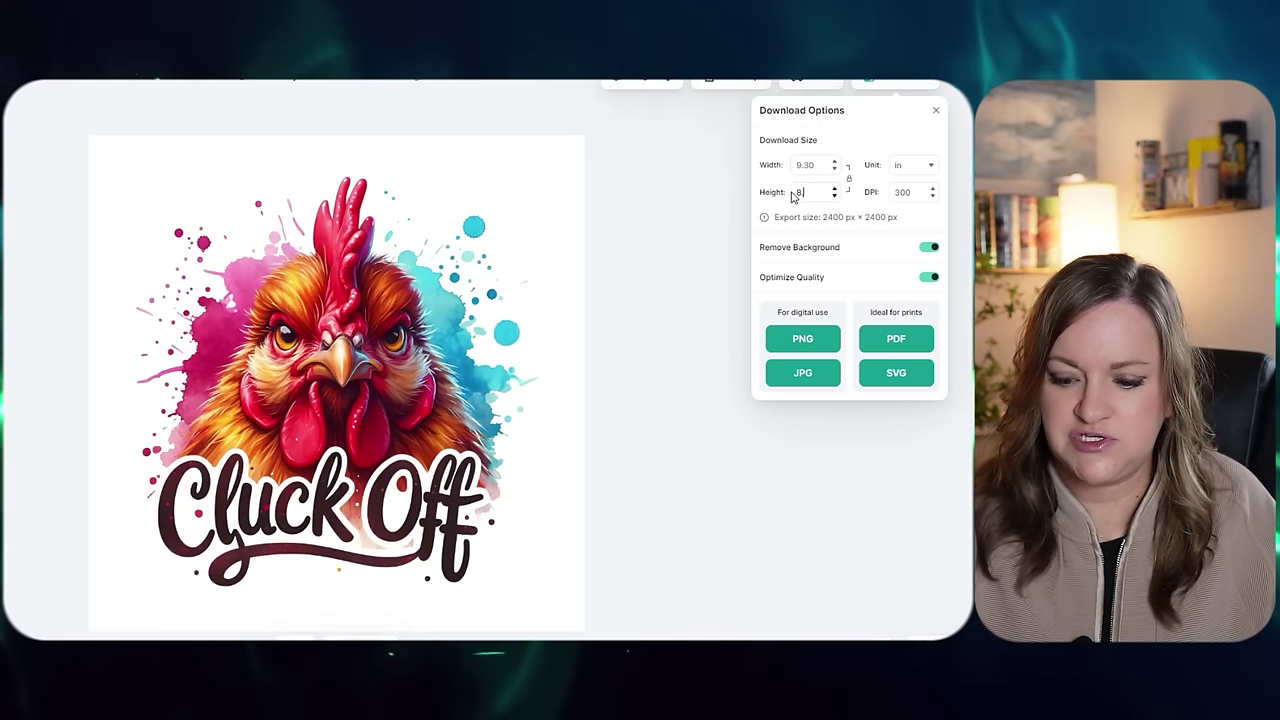
pyautogui.write('.2')
pyautogui.click(866, 138)
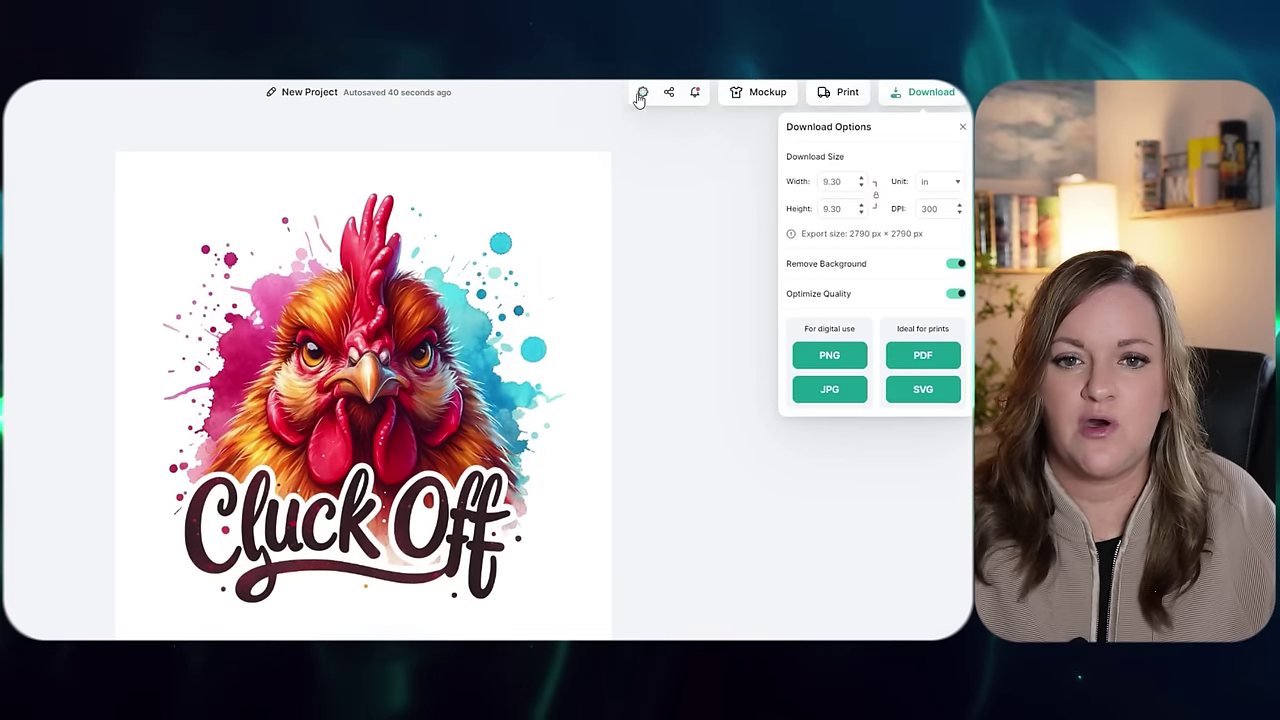
# Set the artboard to a custom size of 9.3 inches wide by 8.2 inches high
pyautogui.click(616, 77)
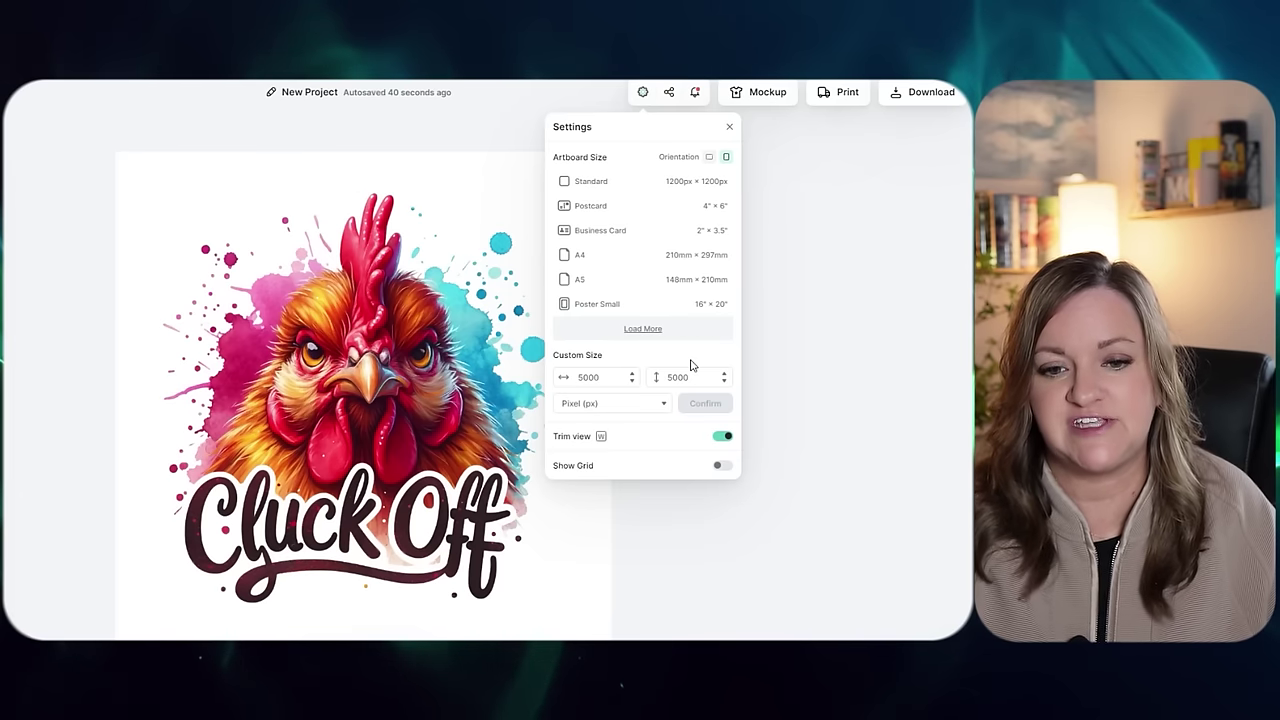
pyautogui.click(663, 403)
pyautogui.click(646, 432)
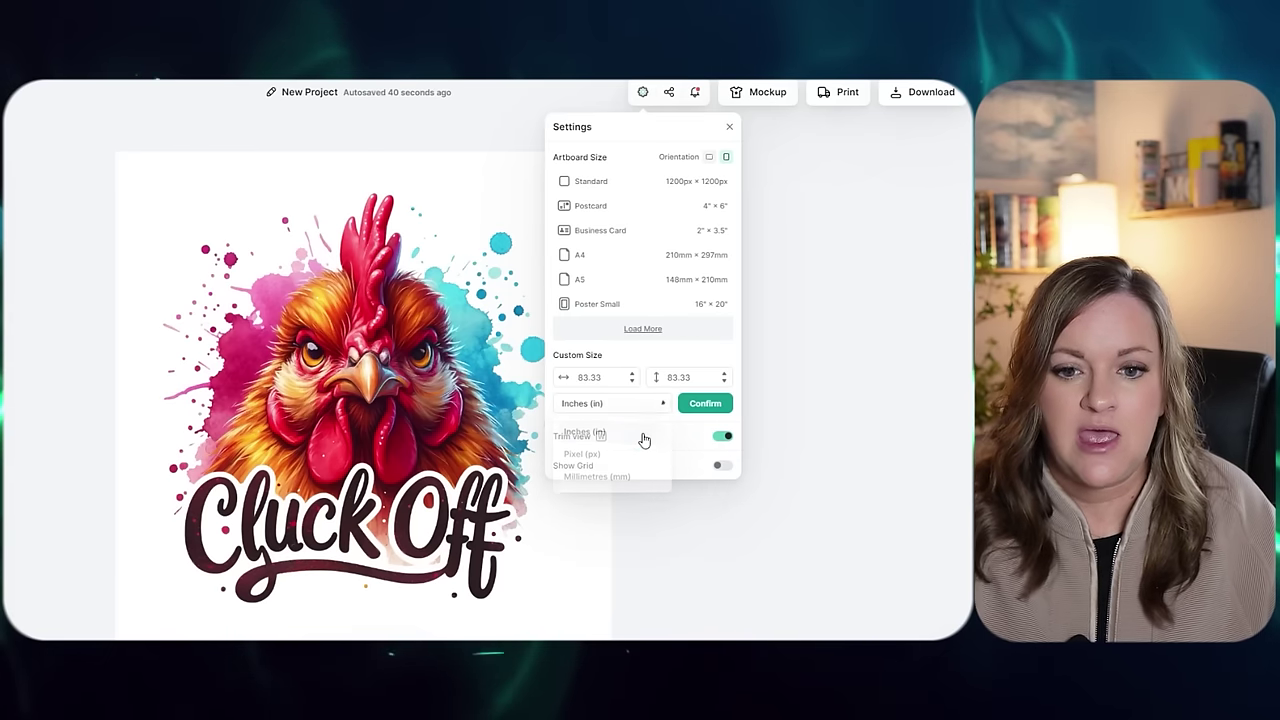
pyautogui.doubleClick(608, 377)
pyautogui.write('9.3')
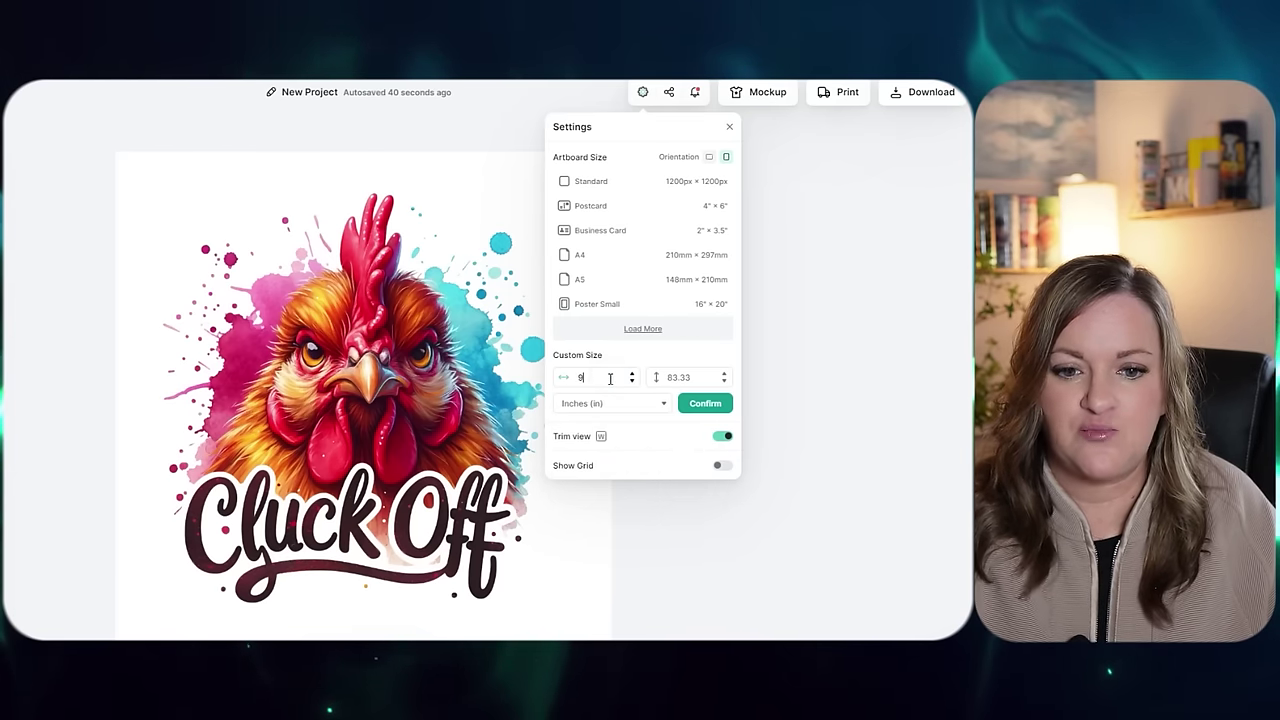
pyautogui.press('Tab')
pyautogui.write('8.2')
pyautogui.click(705, 405)
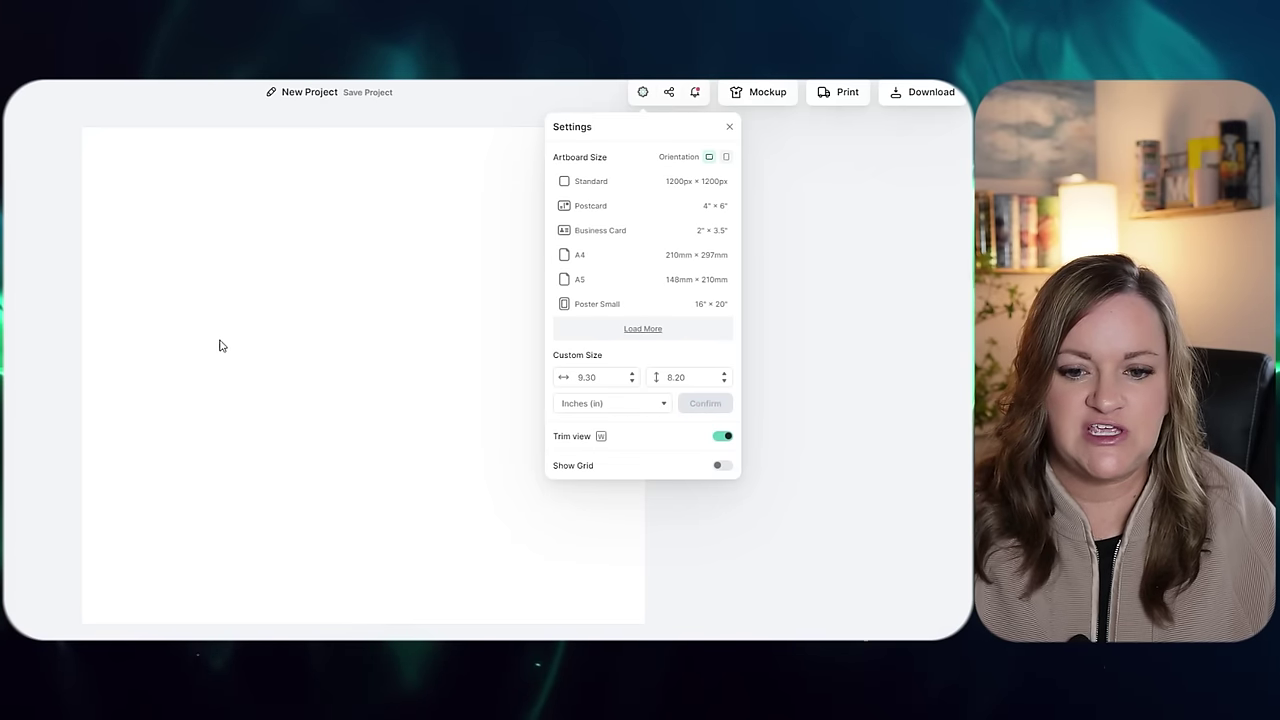
# Place the previously generated "Cluck Off" rooster from the uploads on the blank artboard
pyautogui.click(188, 284)
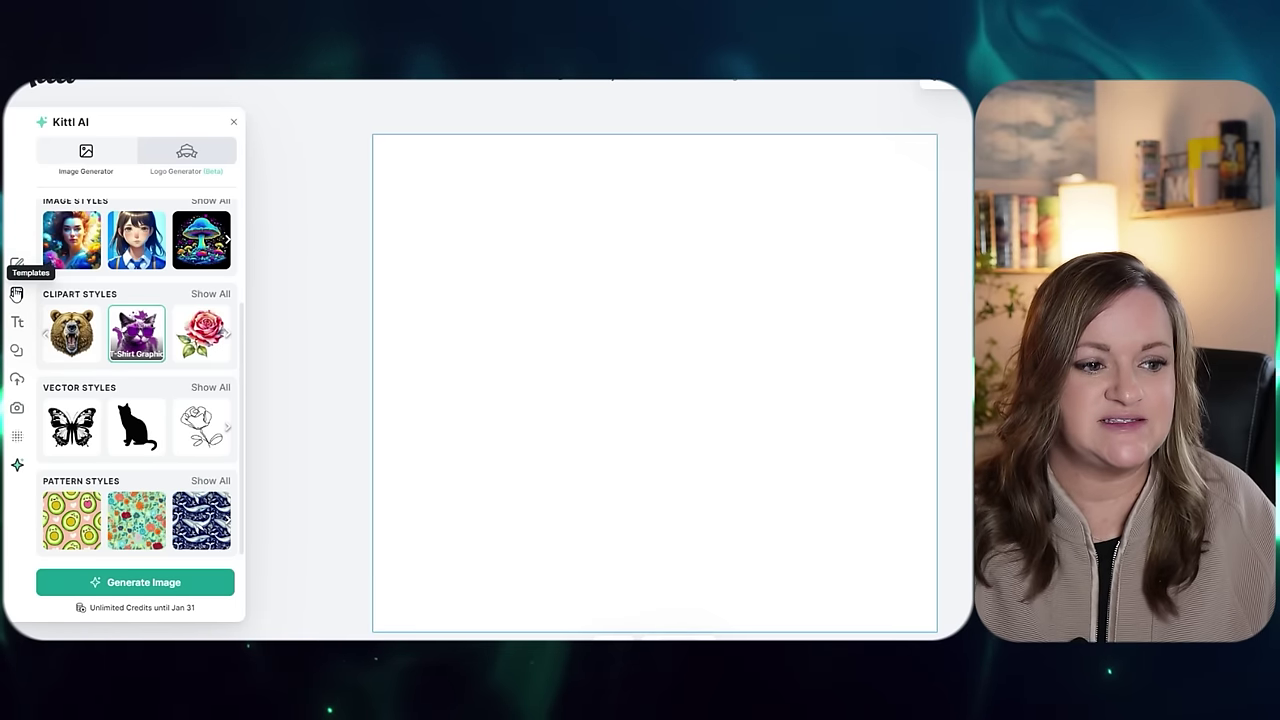
pyautogui.click(17, 379)
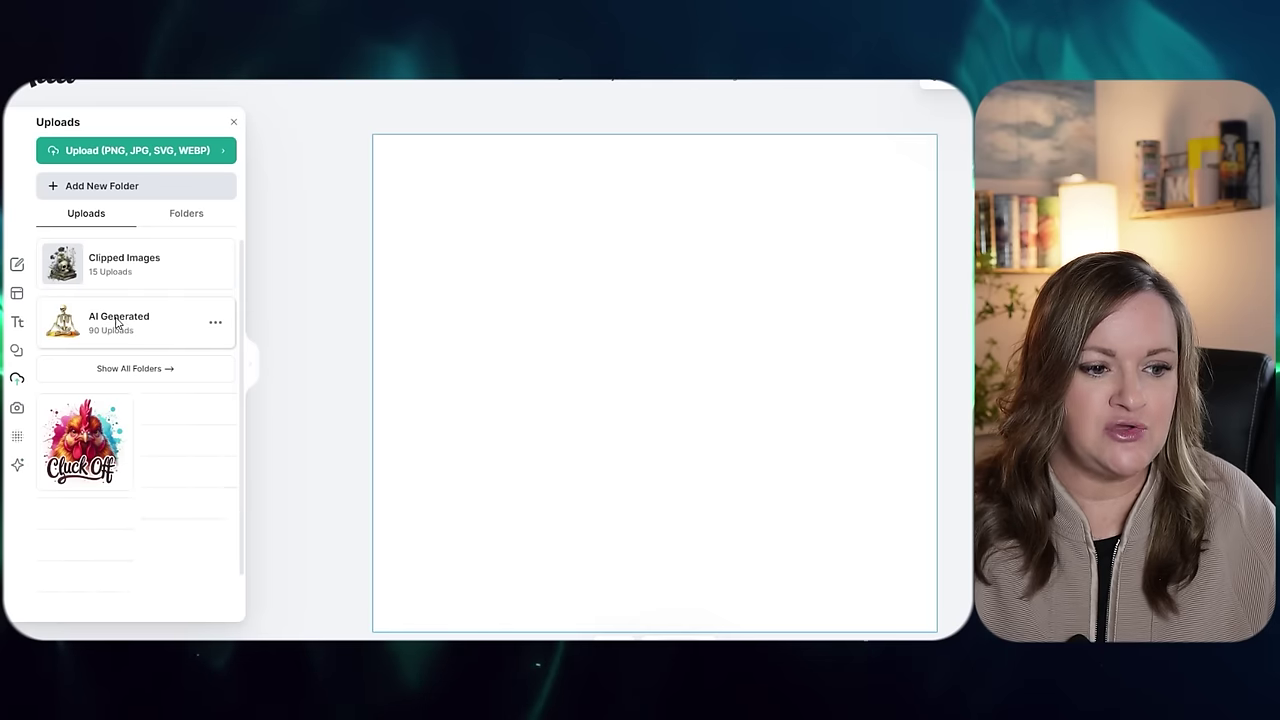
pyautogui.hscroll(1, 150, 290)
pyautogui.moveTo(84, 443)
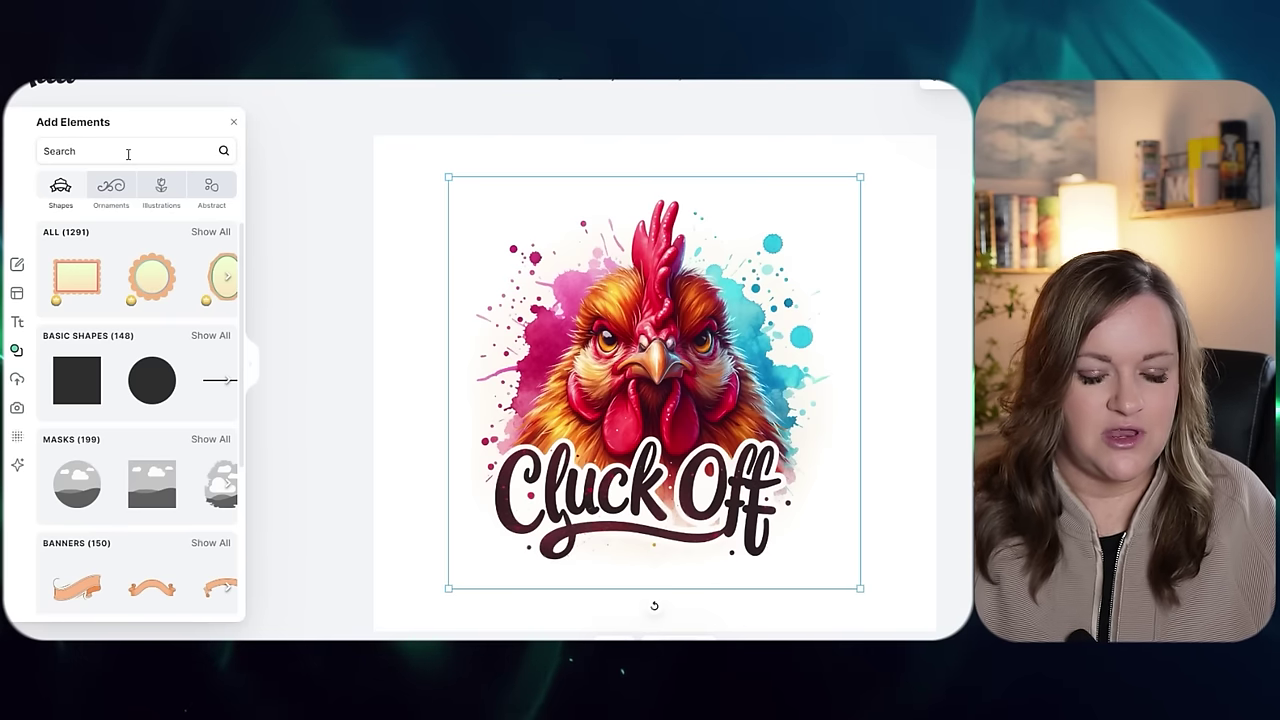
# Search the elements for "paint splatter" and place the scattered black dots in the artboard's upper-left corner
pyautogui.click(128, 151)
pyautogui.write('p')
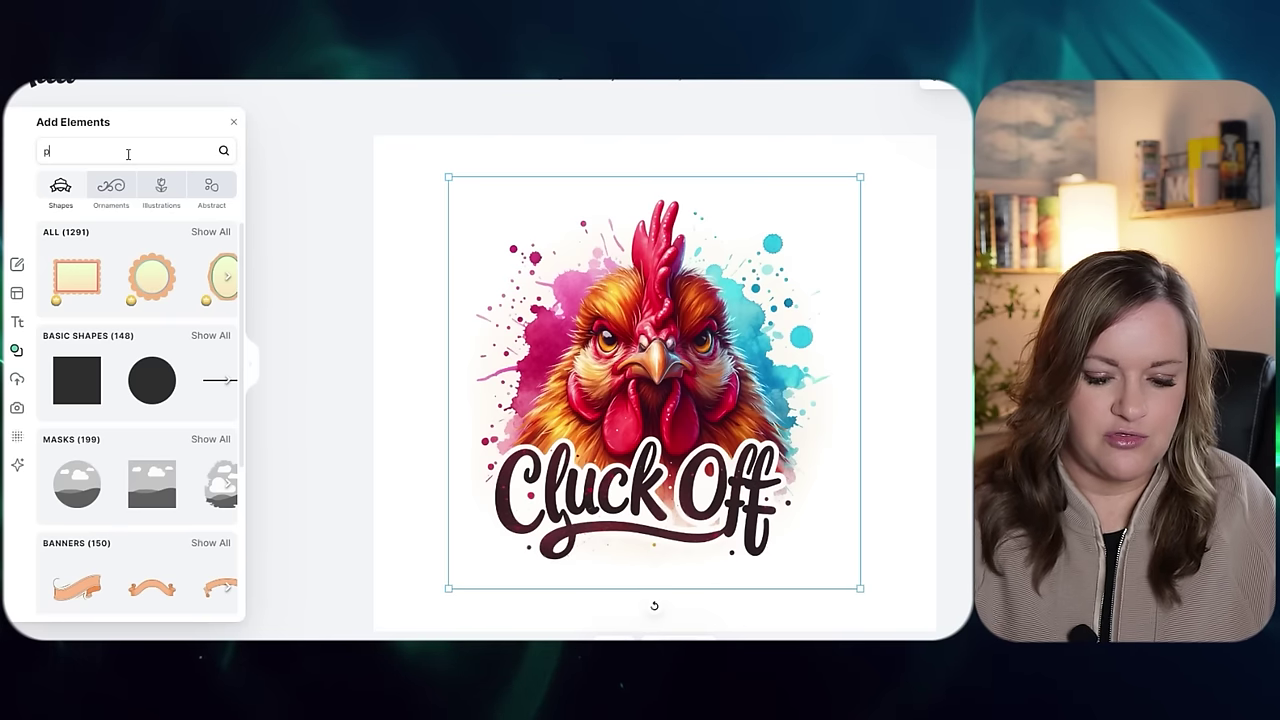
pyautogui.write('aint splatter')
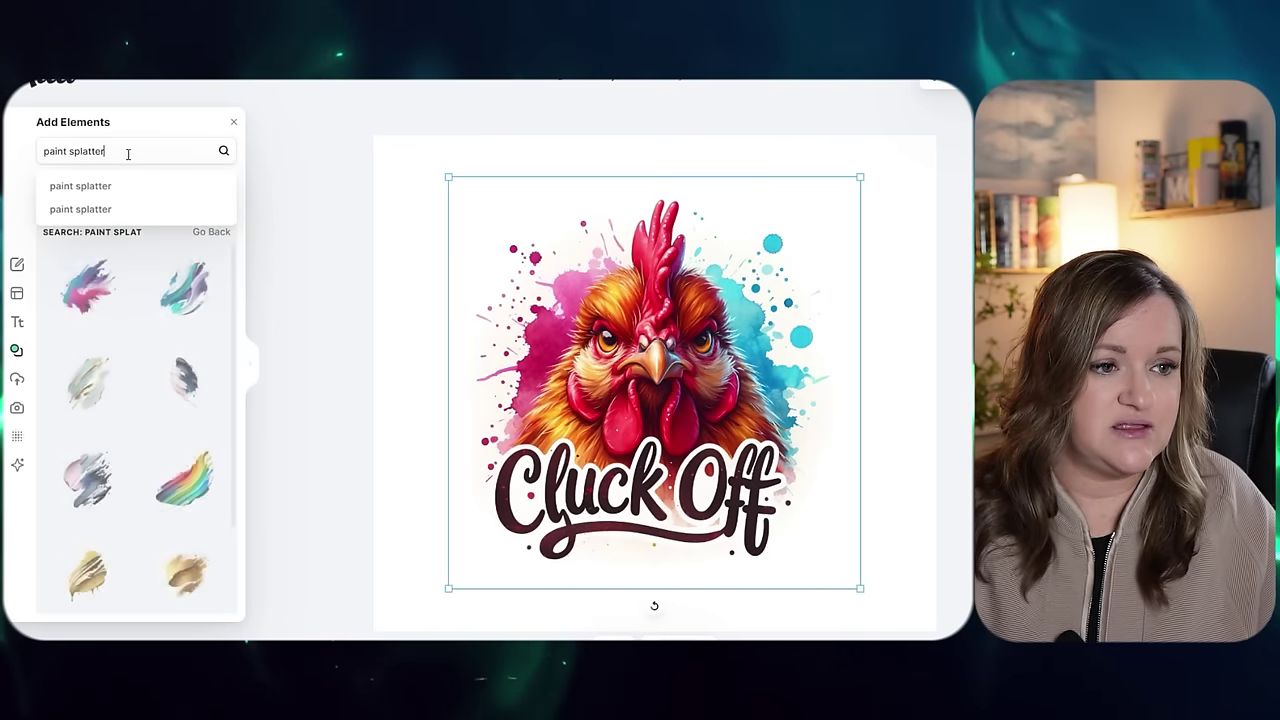
pyautogui.press('Return')
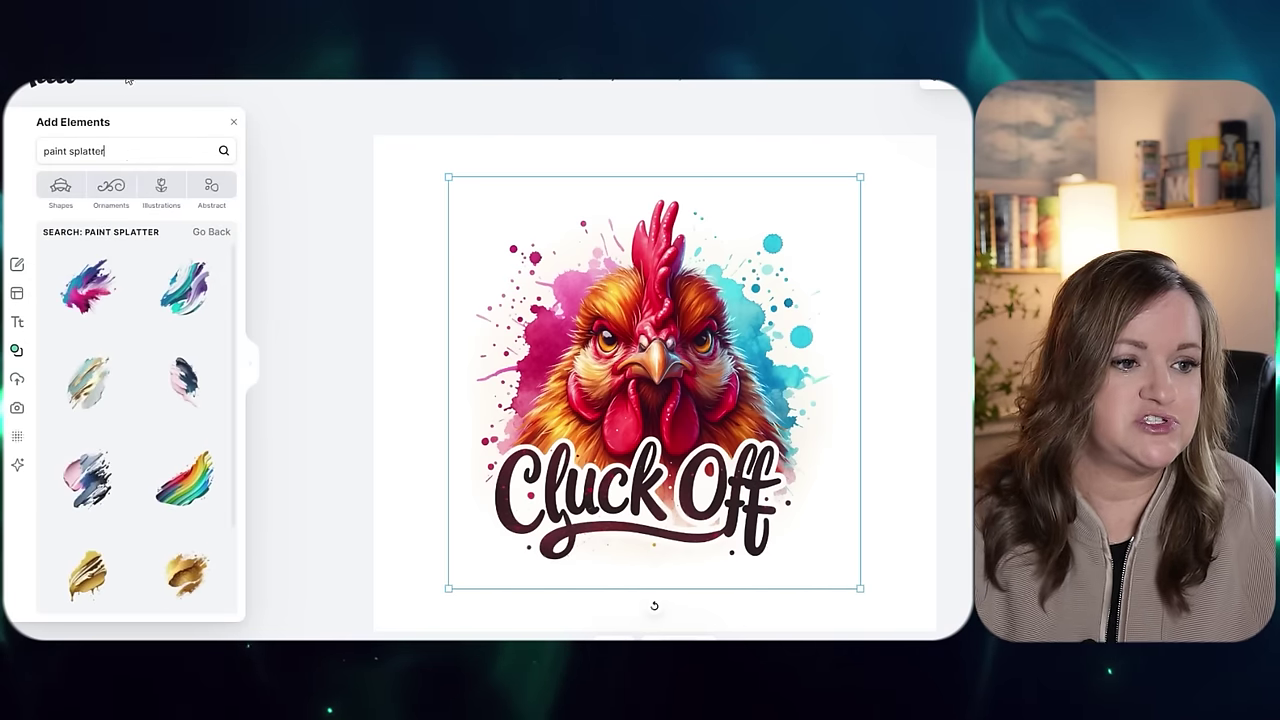
pyautogui.scroll(-10, 185, 536)
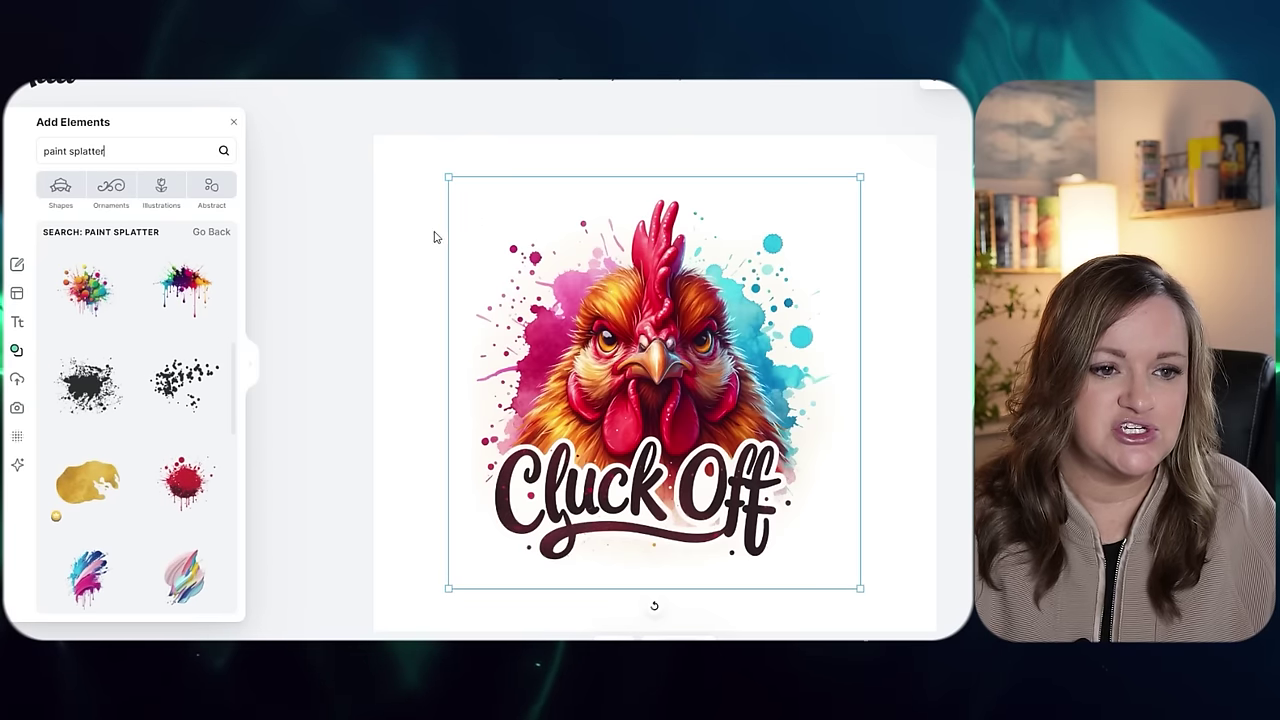
pyautogui.click(180, 390)
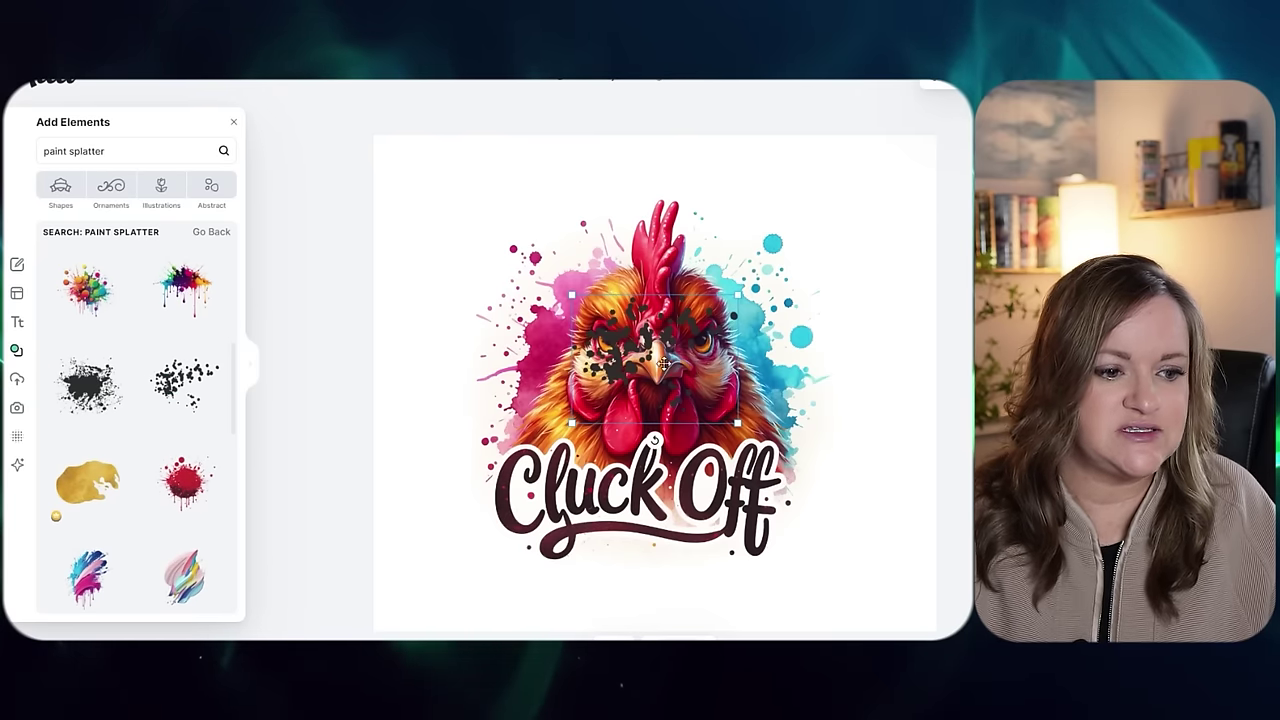
pyautogui.moveTo(632, 333)
pyautogui.mouseDown()
pyautogui.moveTo(439, 208)
pyautogui.moveTo(441, 192)
pyautogui.mouseUp()
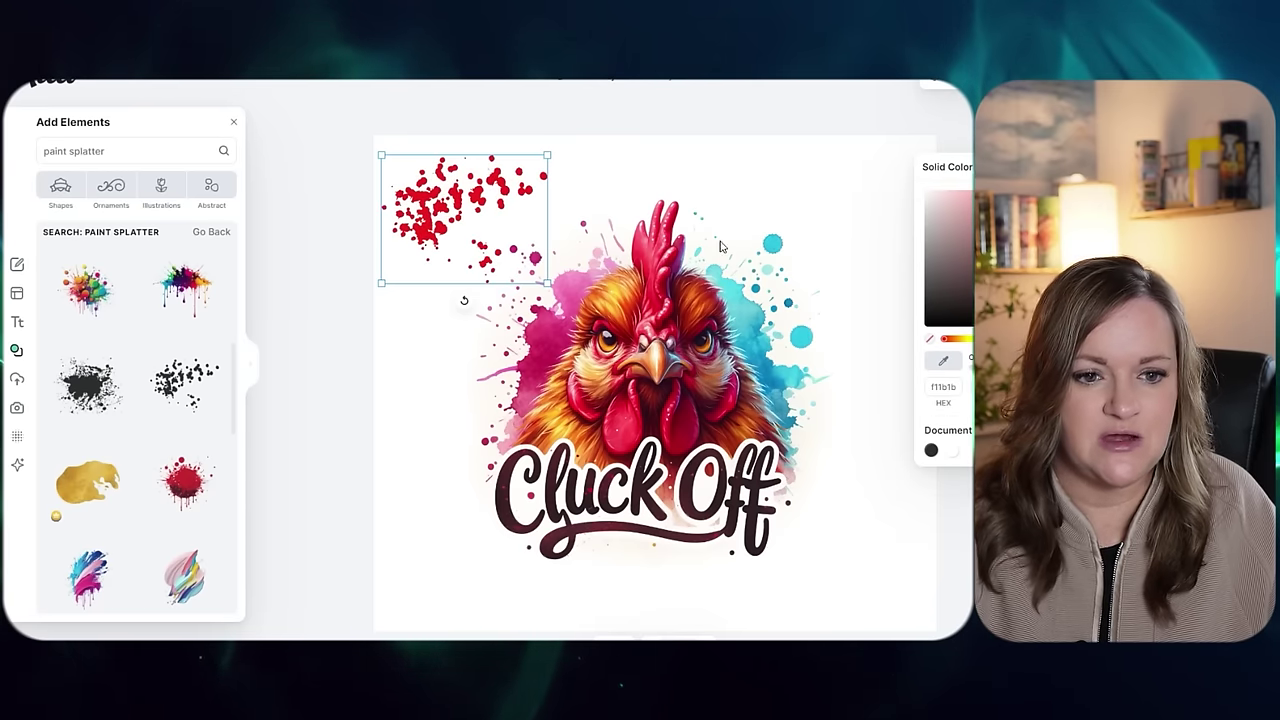
# Enlarge the red dot splatter to about twice its size over the rooster's upper left and delete it
pyautogui.moveTo(543, 286); pyautogui.dragTo(716, 413)
pyautogui.moveTo(595, 256); pyautogui.dragTo(593, 244)
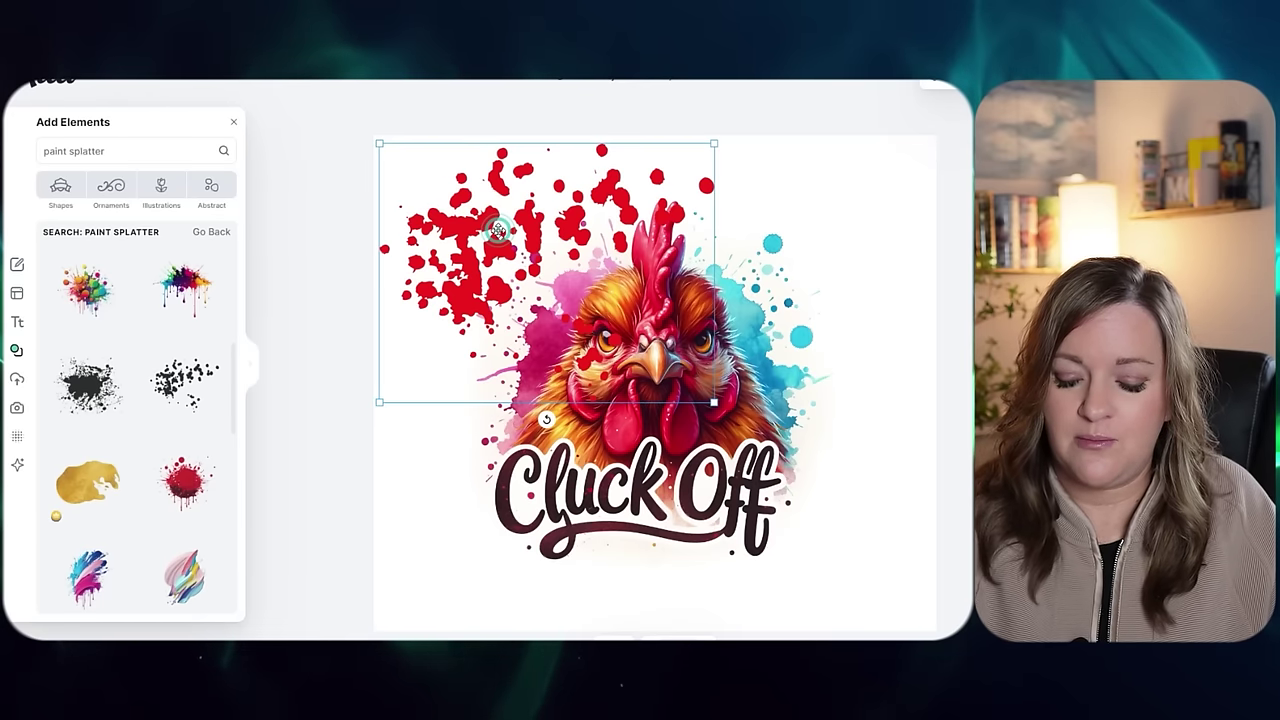
pyautogui.press('Delete')
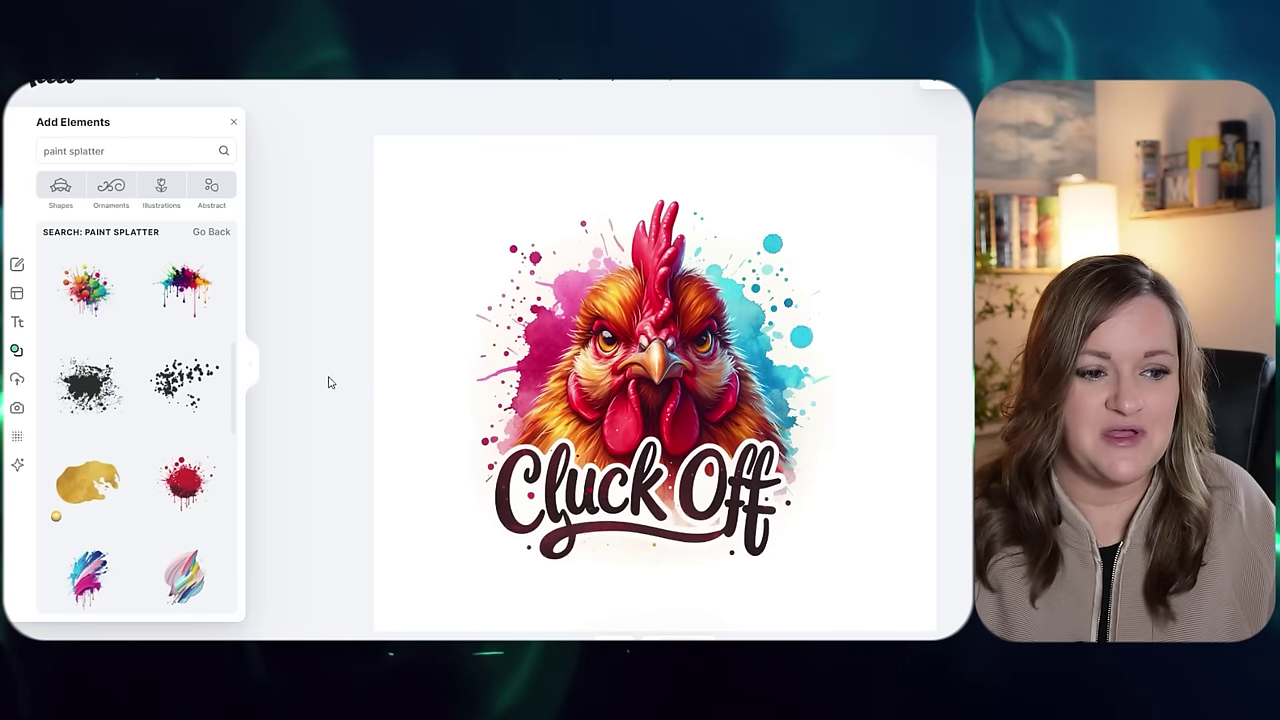
# Enable Remove Background and Optimize Quality for the 9.3 × 8.2 in export at 300 DPI and download it as PNG
pyautogui.scroll(-3, 182, 490)
pyautogui.scroll(-2, 182, 497)
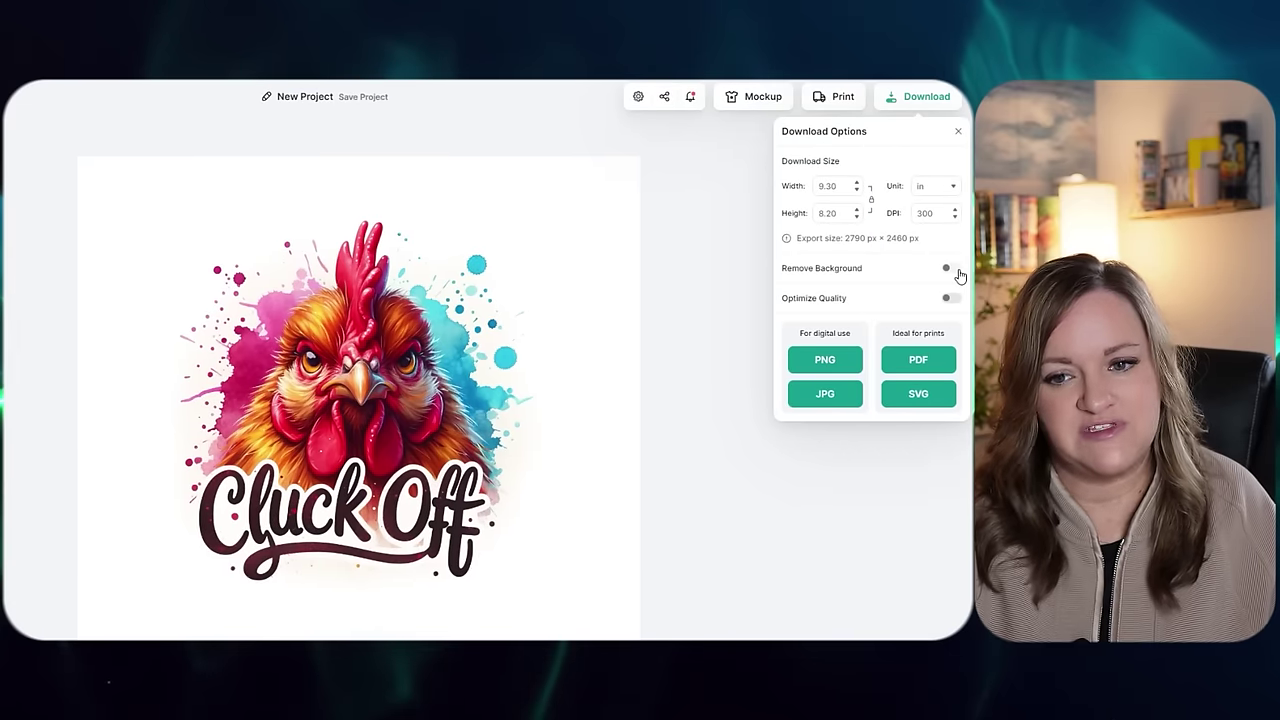
pyautogui.click(954, 268)
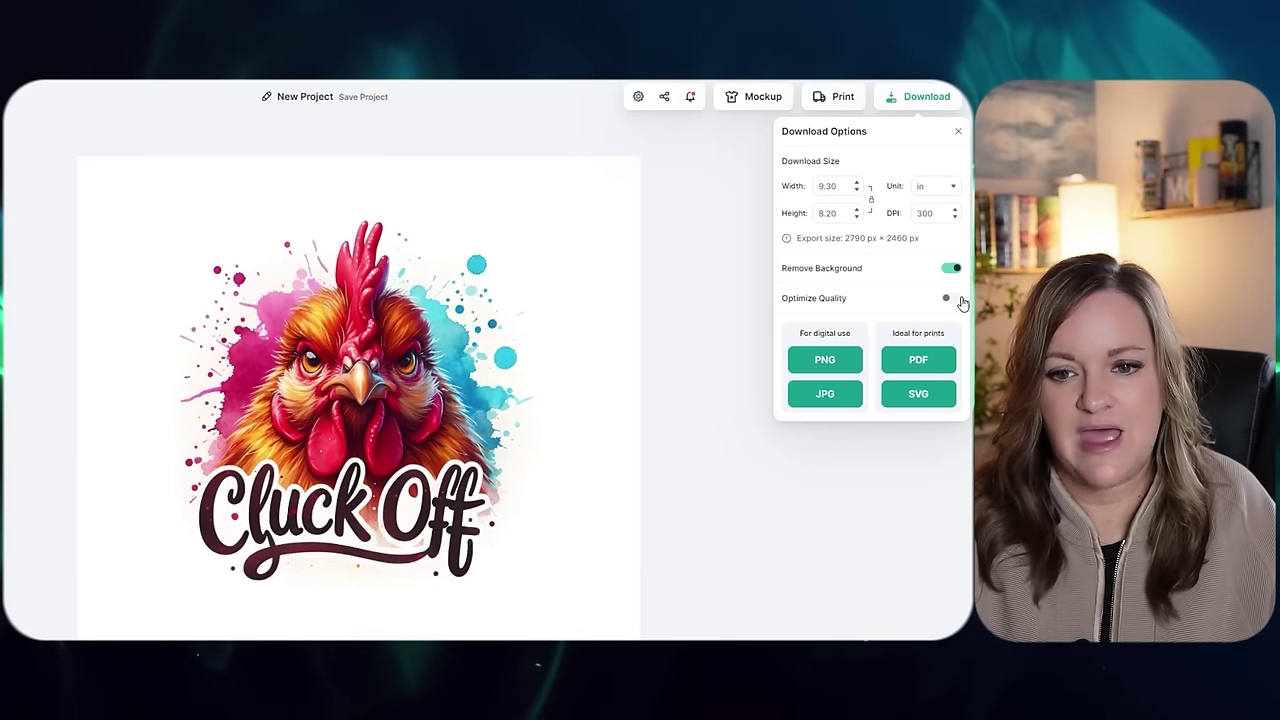
pyautogui.click(950, 298)
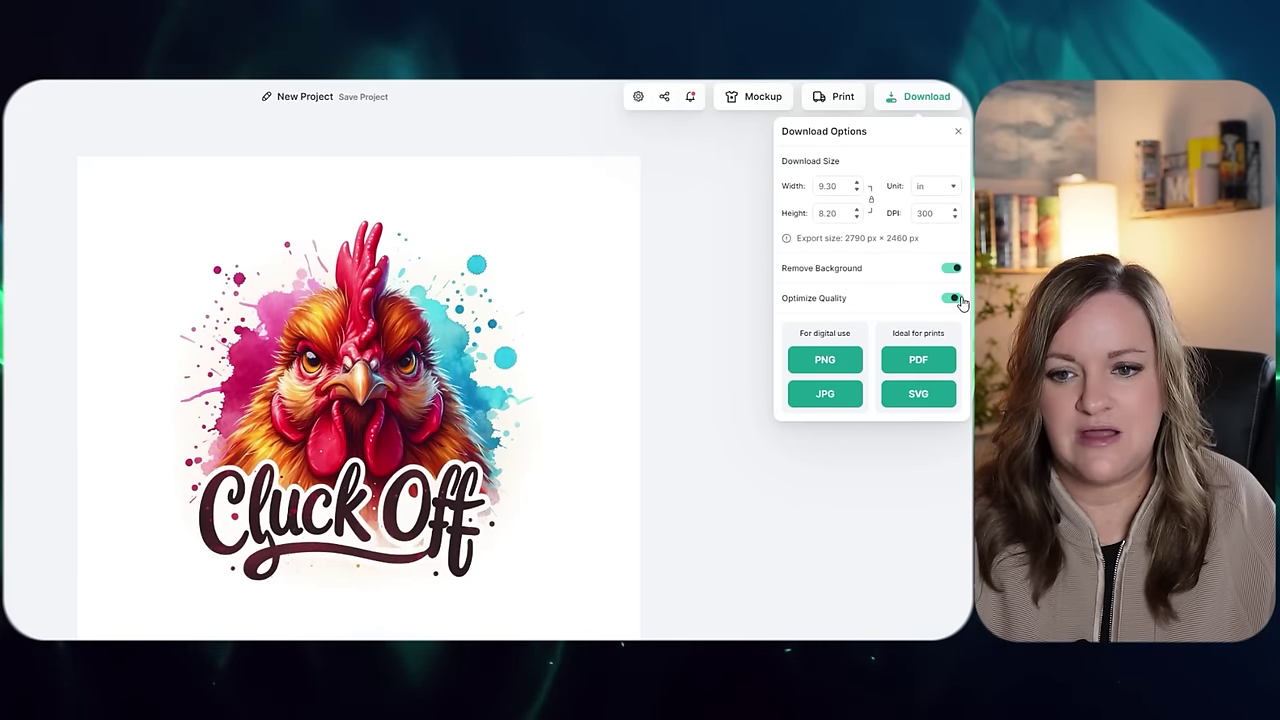
pyautogui.click(830, 362)
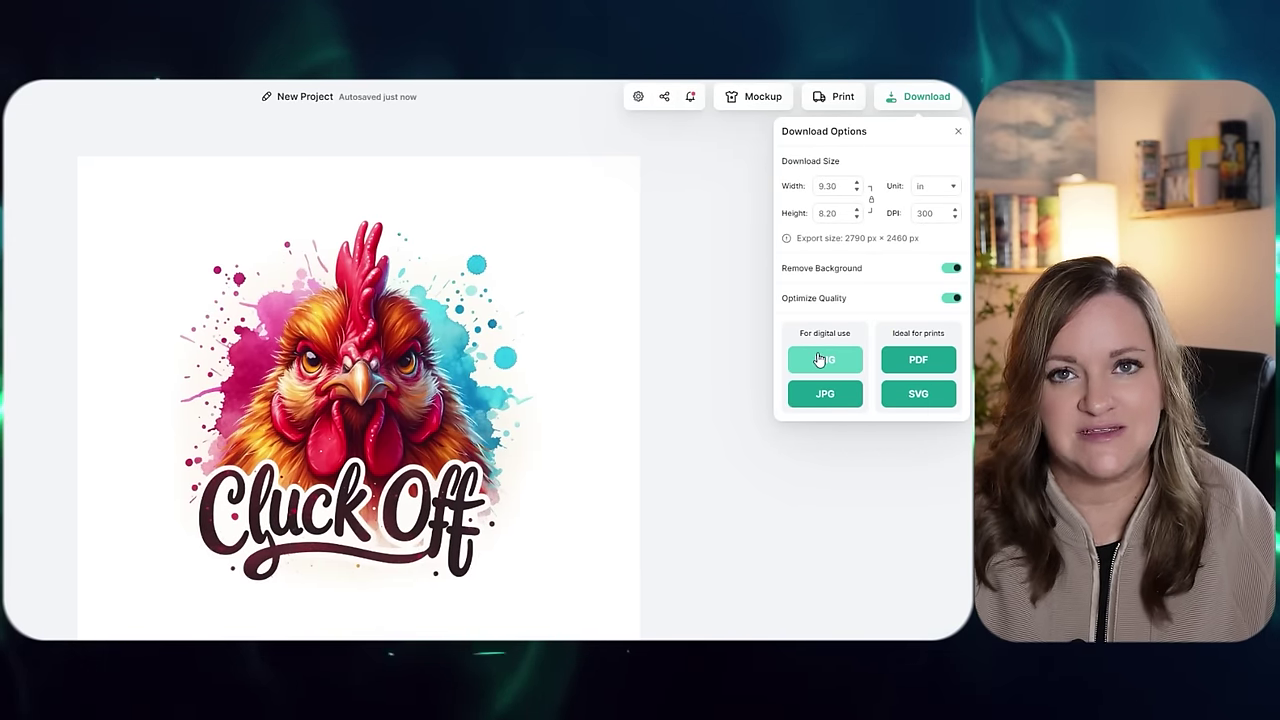